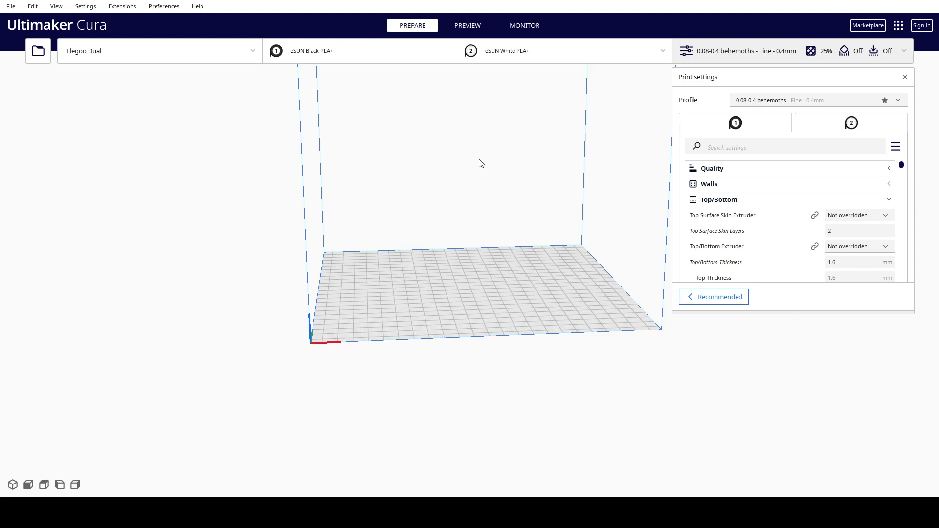
{"action": "right_click_drag", "start_coordinate": [829, 399], "coordinate": [657, 480]}
{"action": "right_click_drag", "start_coordinate": [644, 419], "coordinate": [563, 440]}
{"action": "scroll", "coordinate": [484, 464], "scroll_direction": "up", "scroll_amount": 5}
{"action": "right_click_drag", "start_coordinate": [678, 453], "coordinate": [665, 376]}
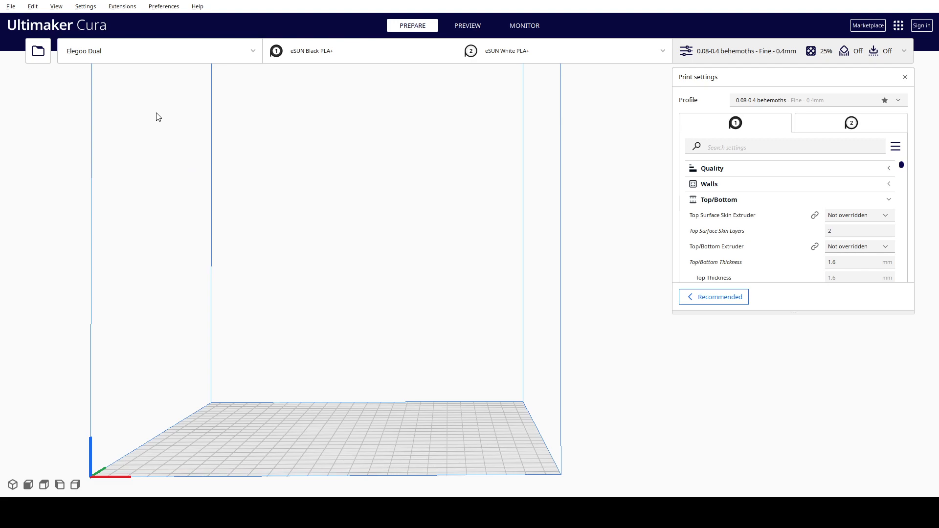
Select the 28mmv2 base model and switch the print profile to Marcel8 actual heavy bases.
{"action": "right_click_drag", "start_coordinate": [433, 290], "coordinate": [391, 383]}
{"action": "left_click", "coordinate": [384, 392]}
{"action": "right_click_drag", "start_coordinate": [464, 357], "coordinate": [445, 154]}
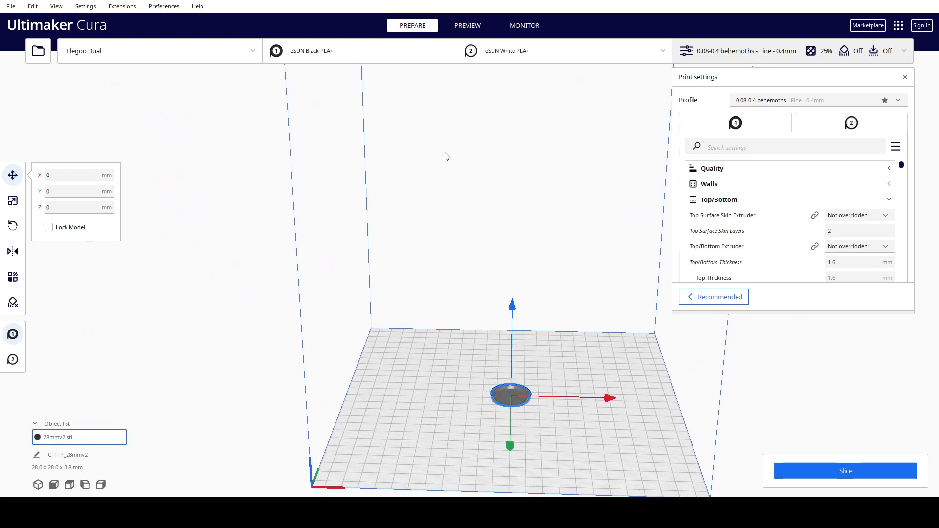
{"action": "left_click", "coordinate": [770, 103]}
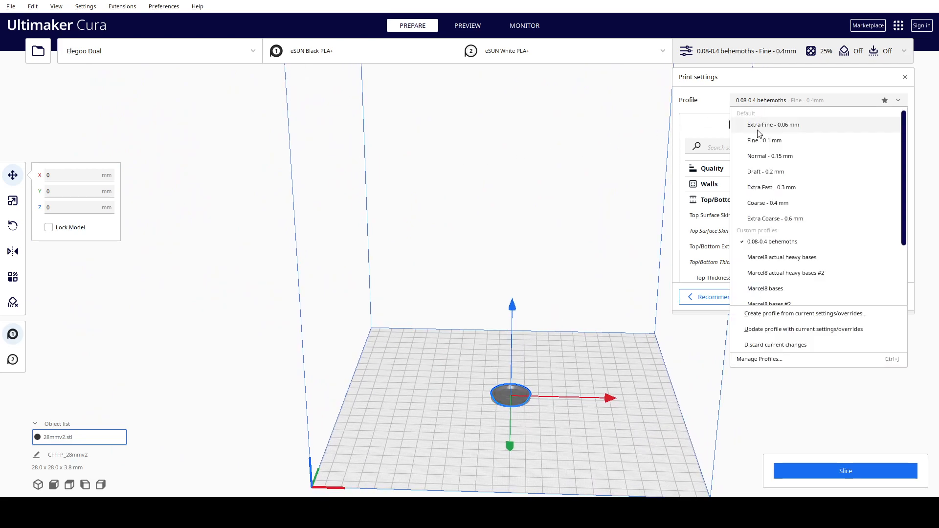
{"action": "scroll", "coordinate": [829, 232], "scroll_direction": "down", "scroll_amount": 1}
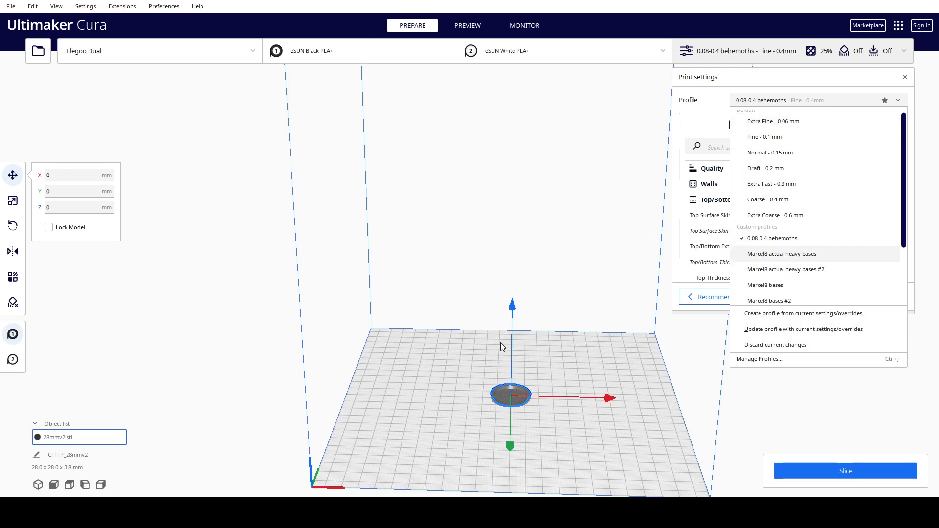
Move the base along Y to about 80 mm and scale it uniformly to an X size of 25 mm.
{"action": "right_click_drag", "start_coordinate": [418, 239], "coordinate": [425, 329]}
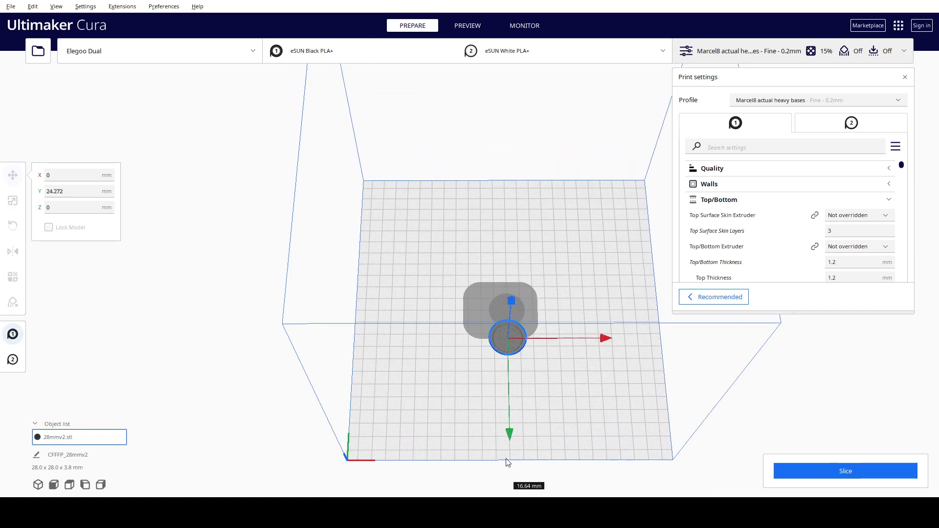
{"action": "left_click_drag", "start_coordinate": [504, 410], "coordinate": [509, 509]}
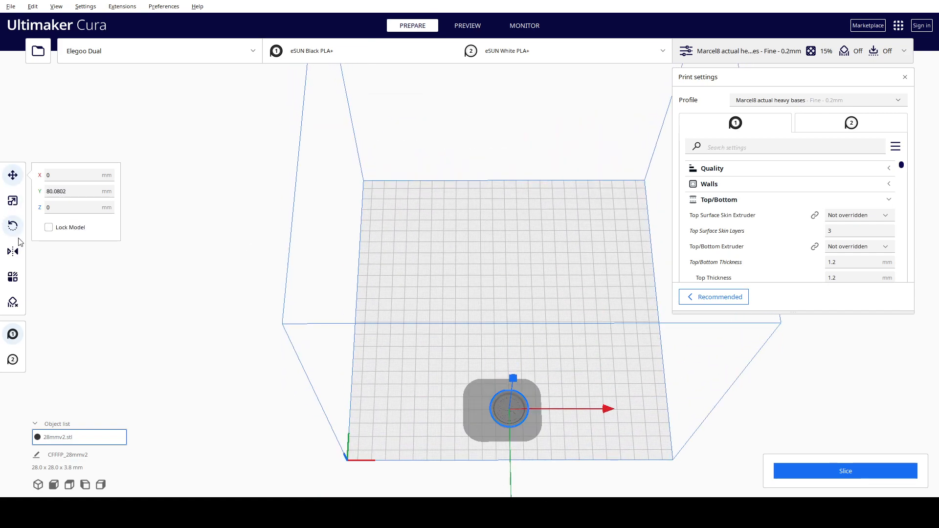
{"action": "left_click", "coordinate": [12, 201]}
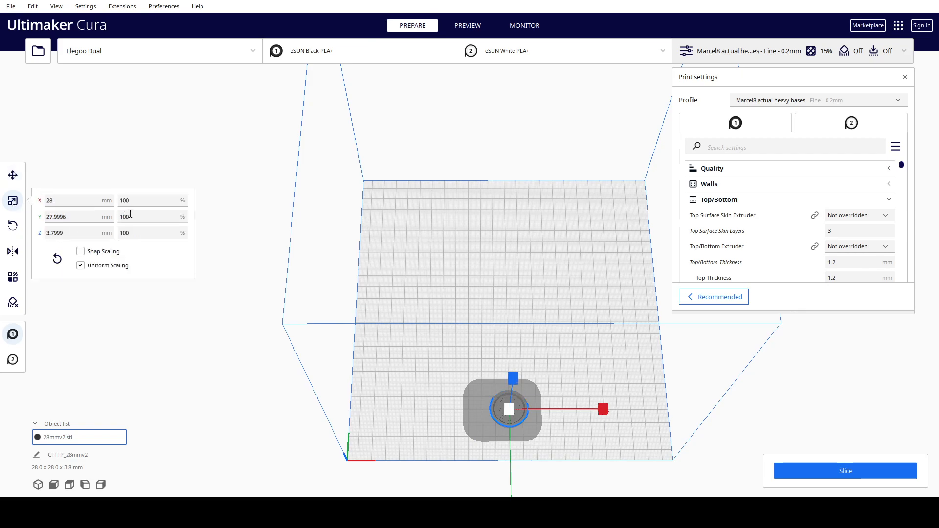
{"action": "left_click_drag", "start_coordinate": [68, 201], "coordinate": [2, 213]}
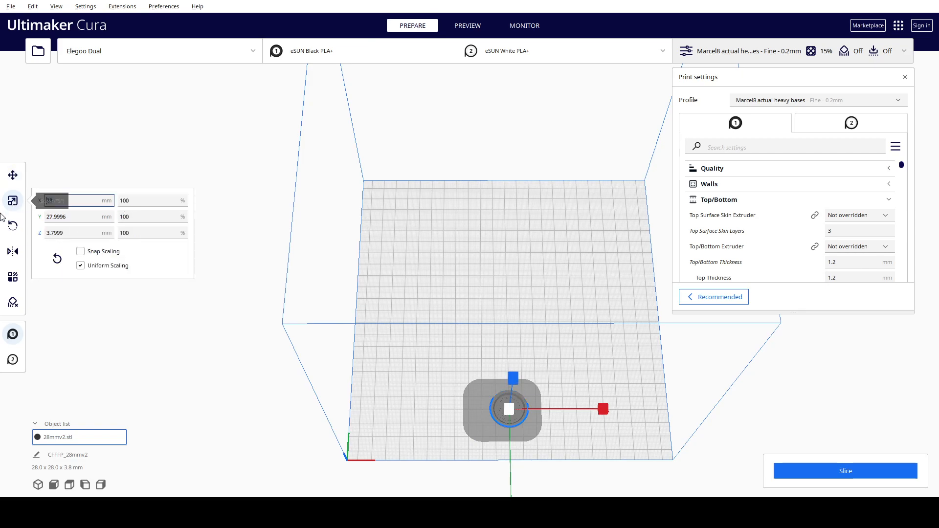
{"action": "type", "text": "25"}
{"action": "key", "text": "Return"}
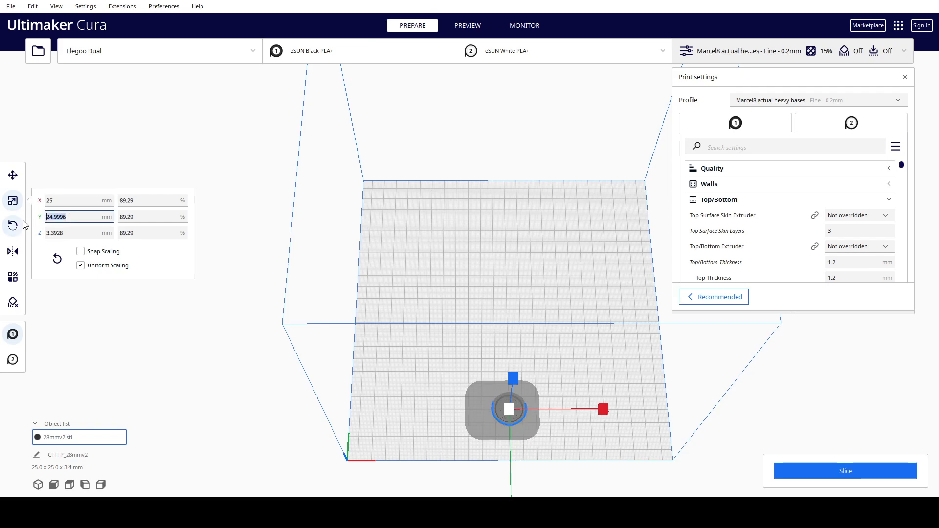
Set the base's Y size to exactly 25 mm with uniform scaling temporarily disabled.
{"action": "left_click", "coordinate": [80, 265]}
{"action": "double_click", "coordinate": [76, 217]}
{"action": "type", "text": "25"}
{"action": "left_click", "coordinate": [159, 267]}
{"action": "left_click", "coordinate": [96, 236]}
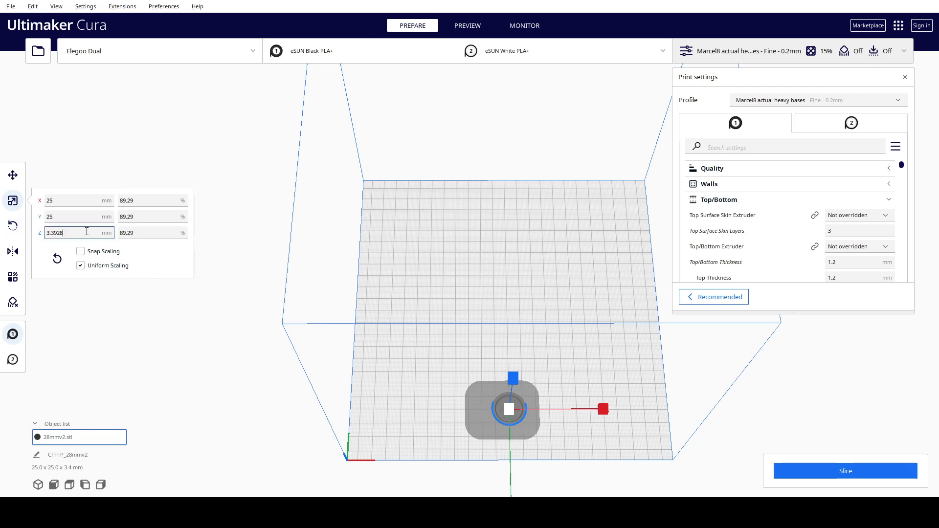
Disable uniform scaling and restore the base's Z scale to 100%.
{"action": "left_click", "coordinate": [80, 265]}
{"action": "double_click", "coordinate": [77, 236]}
{"action": "key", "text": "Tab"}
{"action": "type", "text": "100."}
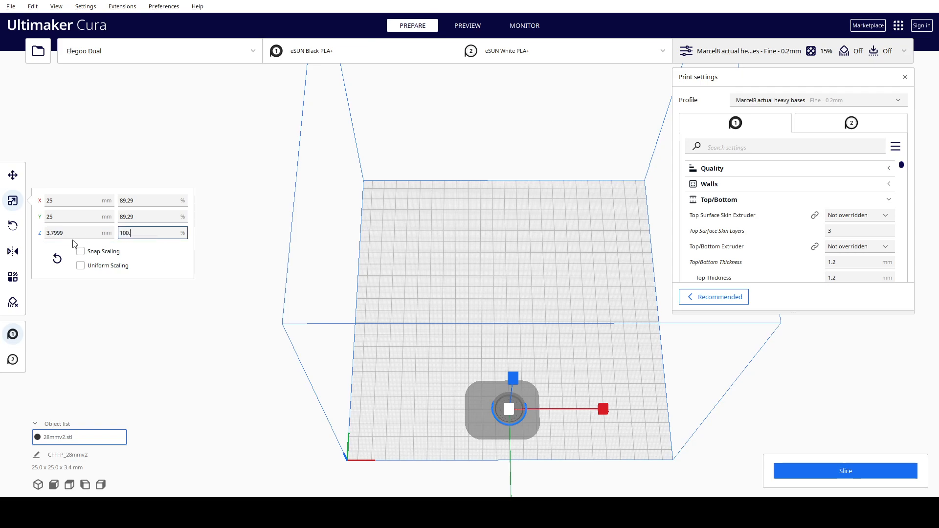
Round the base's Z size to 3.8 mm and re-enable uniform scaling, leaving snap scaling off.
{"action": "left_click", "coordinate": [81, 251]}
{"action": "left_click", "coordinate": [56, 233]}
{"action": "left_click_drag", "start_coordinate": [56, 233], "coordinate": [52, 233]}
{"action": "type", "text": "8"}
{"action": "key", "text": "Return"}
{"action": "left_click", "coordinate": [84, 267]}
{"action": "left_click", "coordinate": [81, 253]}
Move the base near the front-left corner of the build plate, at about X -74 mm, Y 84 mm.
{"action": "right_click_drag", "start_coordinate": [282, 338], "coordinate": [283, 356]}
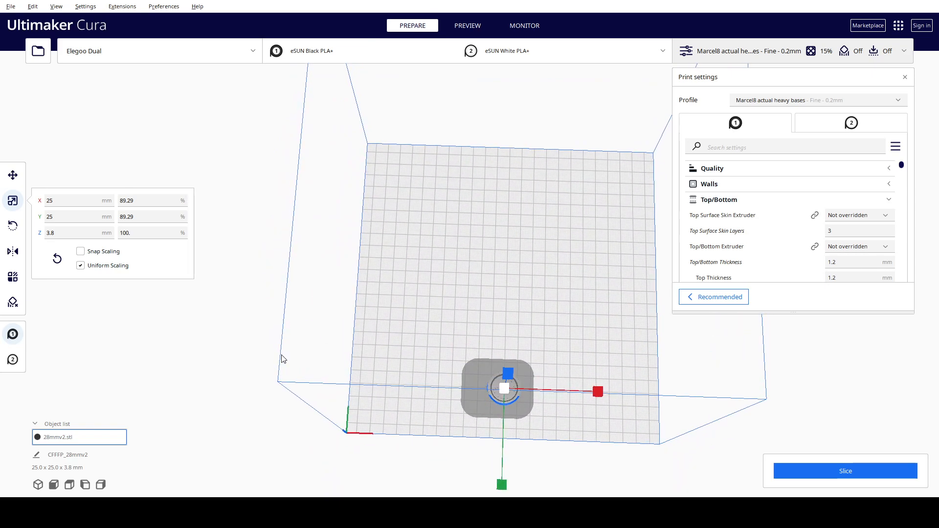
{"action": "right_click_drag", "start_coordinate": [483, 420], "coordinate": [506, 342]}
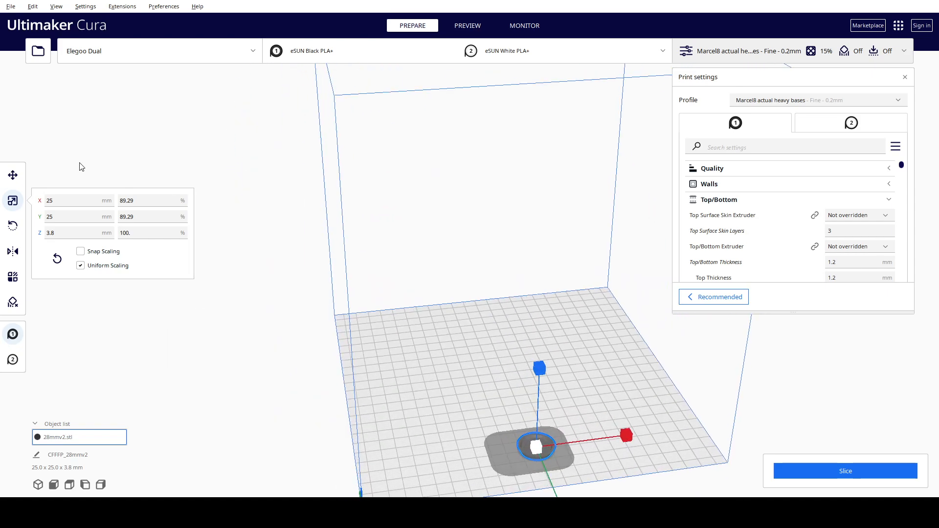
{"action": "left_click", "coordinate": [12, 174]}
{"action": "right_click_drag", "start_coordinate": [424, 330], "coordinate": [432, 436]}
{"action": "middle_click_drag", "start_coordinate": [455, 424], "coordinate": [299, 283]}
{"action": "left_click_drag", "start_coordinate": [488, 390], "coordinate": [494, 425]}
{"action": "left_click_drag", "start_coordinate": [573, 295], "coordinate": [516, 304]}
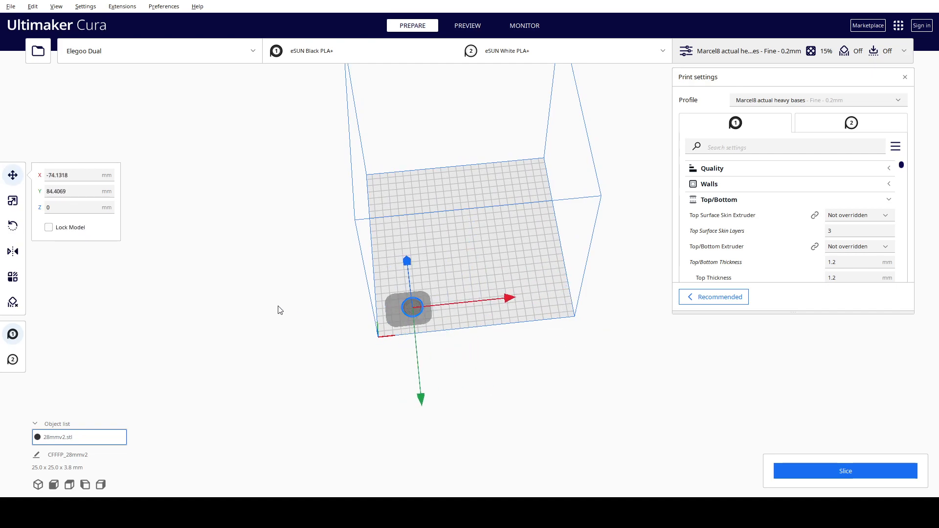
Multiply the base into five additional copies and reapply the Marcel8 actual heavy bases profile.
{"action": "left_click", "coordinate": [33, 7]}
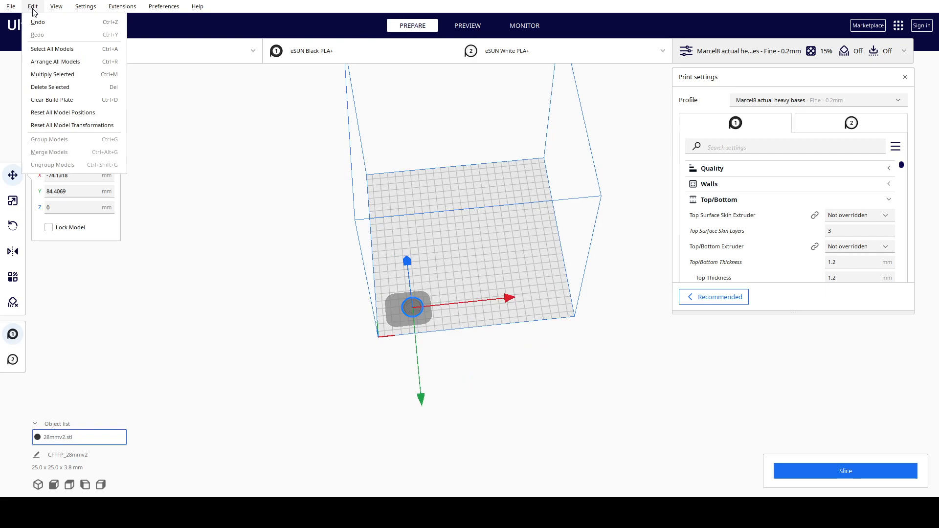
{"action": "left_click", "coordinate": [447, 220]}
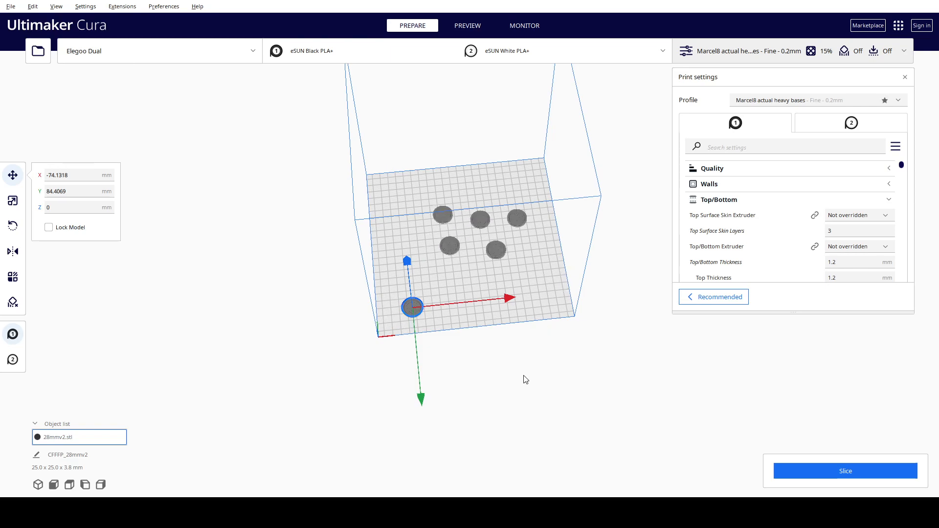
{"action": "left_click", "coordinate": [777, 101]}
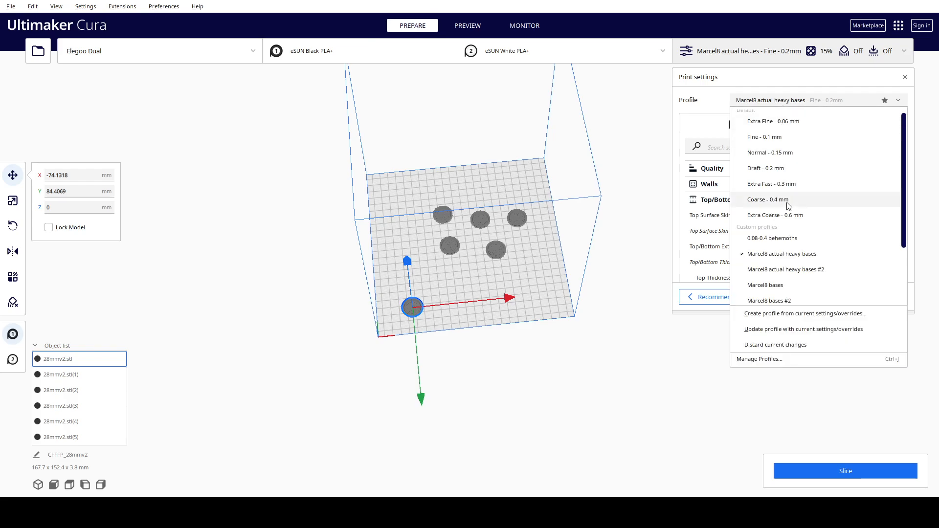
{"action": "left_click", "coordinate": [782, 255]}
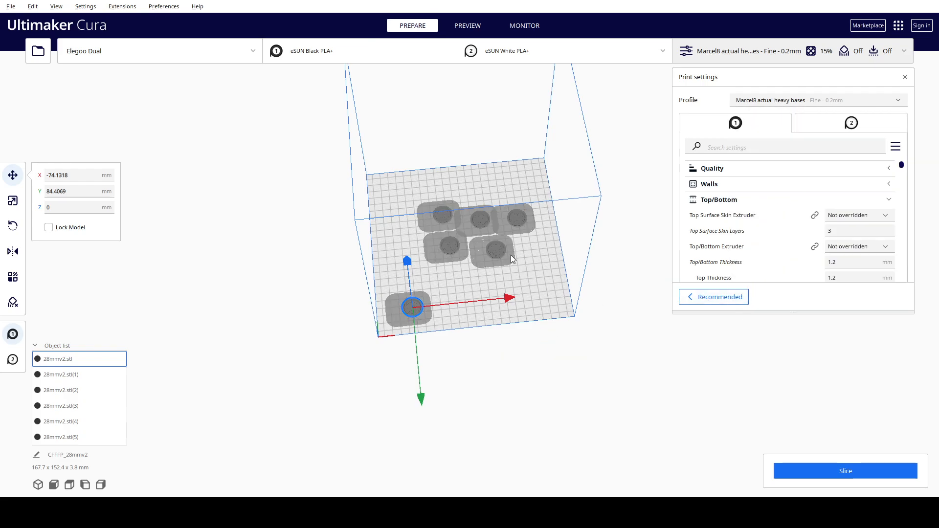
Move the two nearest copies along Y toward the front of the build plate.
{"action": "left_click", "coordinate": [499, 251]}
{"action": "left_click_drag", "start_coordinate": [513, 349], "coordinate": [517, 385]}
{"action": "left_click", "coordinate": [453, 250]}
{"action": "left_click_drag", "start_coordinate": [461, 331], "coordinate": [468, 360]}
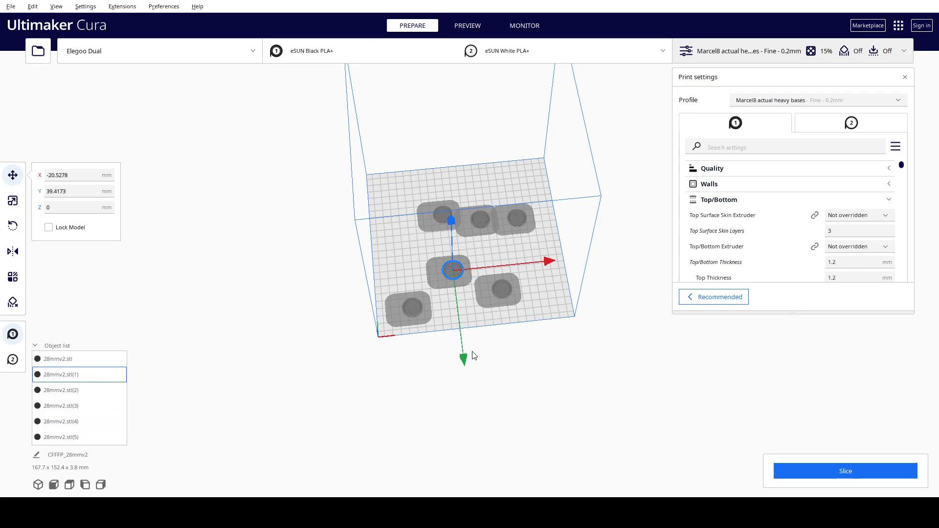
Undo the copy moves and the five-copy multiplication, and select the original base.
{"action": "key", "text": "ctrl+z"}
{"action": "key", "text": "ctrl+z"}
{"action": "key", "text": "ctrl+z"}
{"action": "key", "text": "ctrl+z"}
{"action": "key", "text": "ctrl+z"}
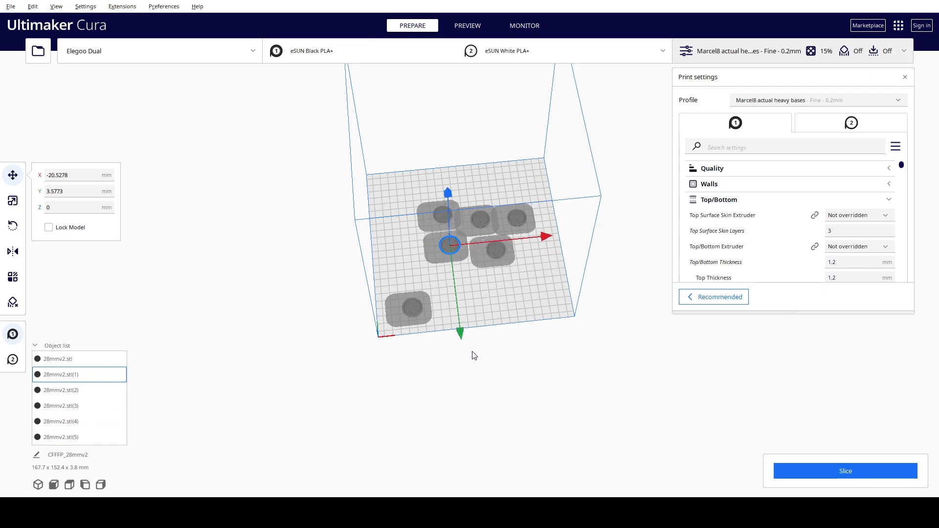
{"action": "key", "text": "ctrl+z"}
{"action": "left_click", "coordinate": [415, 298]}
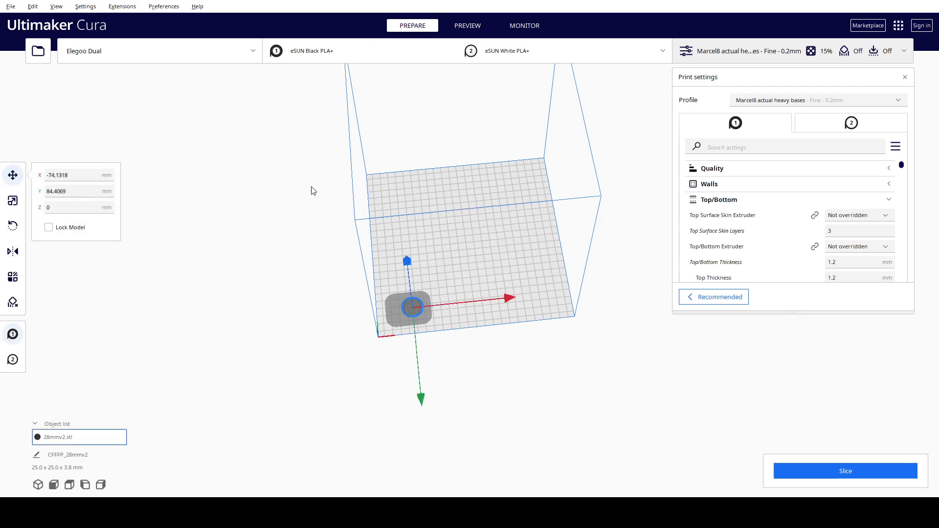
Try multiplying the base into five copies again, then undo the multiplication.
{"action": "left_click", "coordinate": [10, 7]}
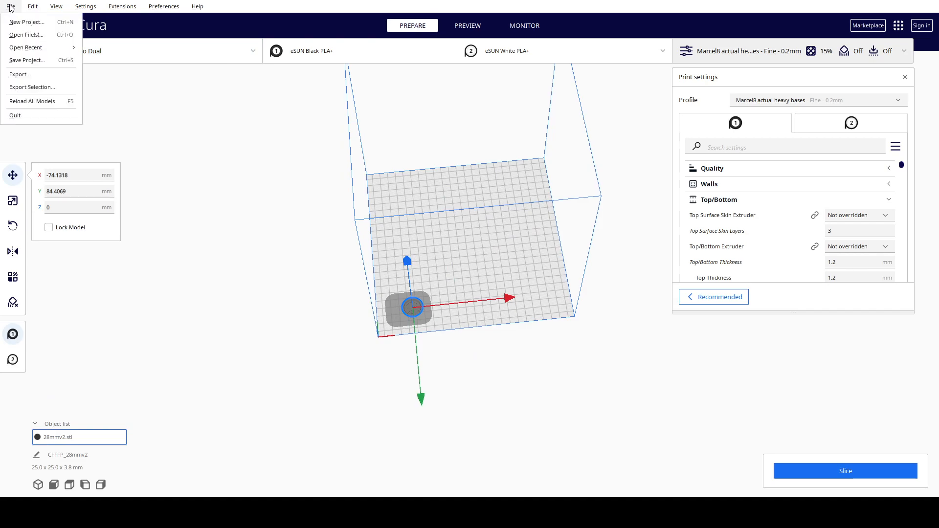
{"action": "mouse_move", "coordinate": [56, 8]}
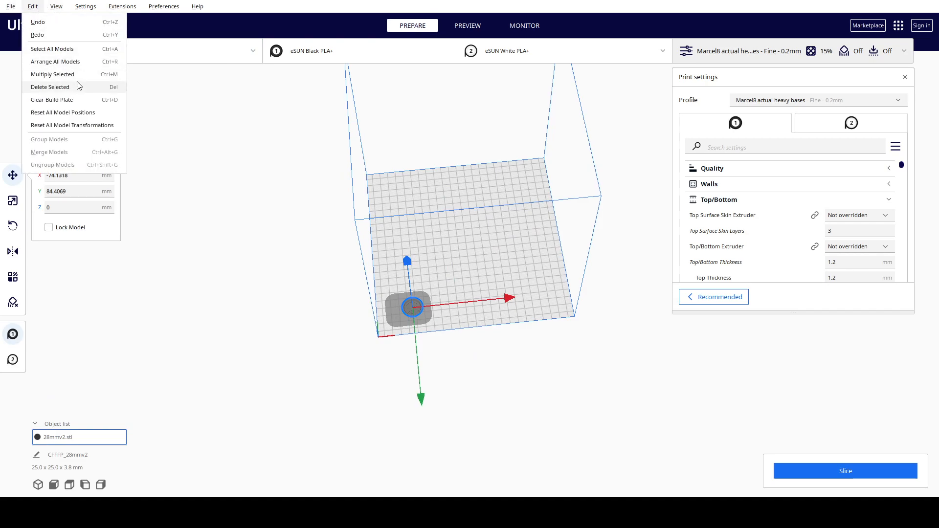
{"action": "left_click", "coordinate": [75, 76]}
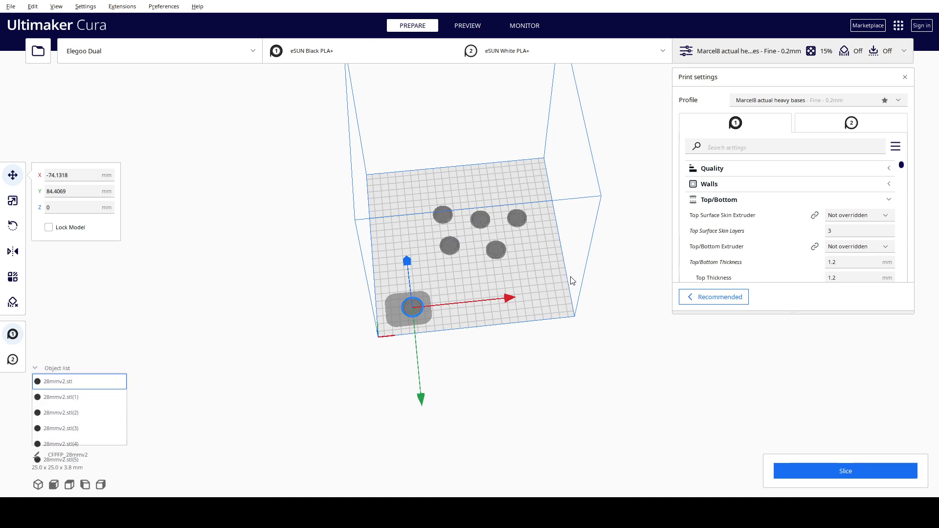
{"action": "left_click", "coordinate": [500, 249]}
{"action": "key", "text": "ctrl+z"}
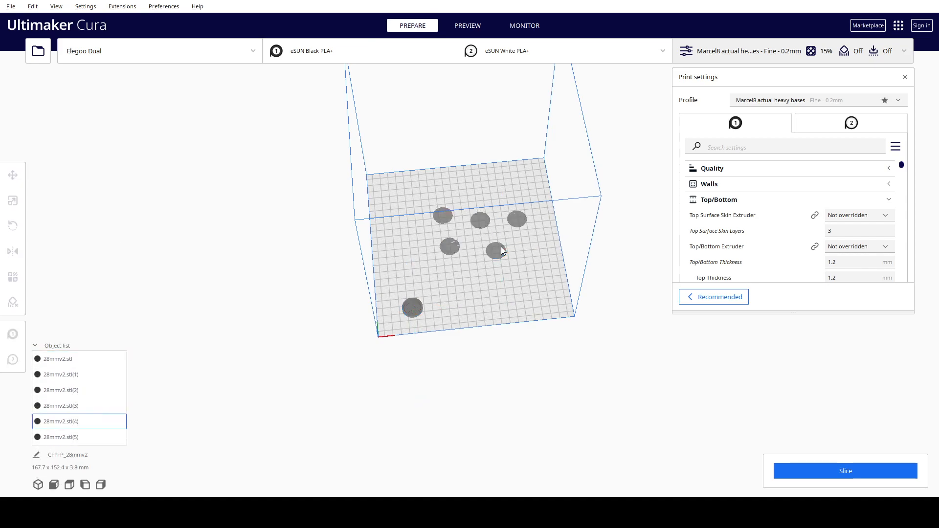
Multiply the original base into a single additional copy and select that copy.
{"action": "left_click", "coordinate": [29, 8]}
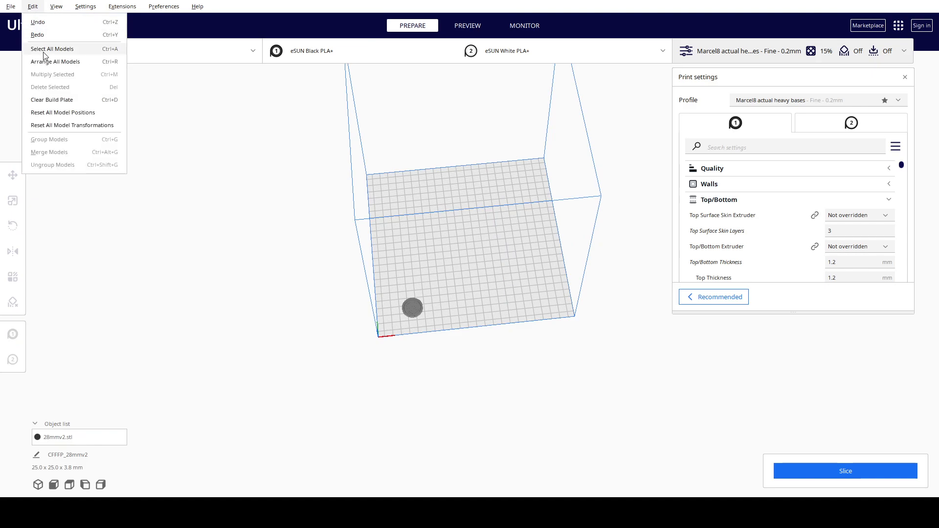
{"action": "left_click", "coordinate": [413, 306]}
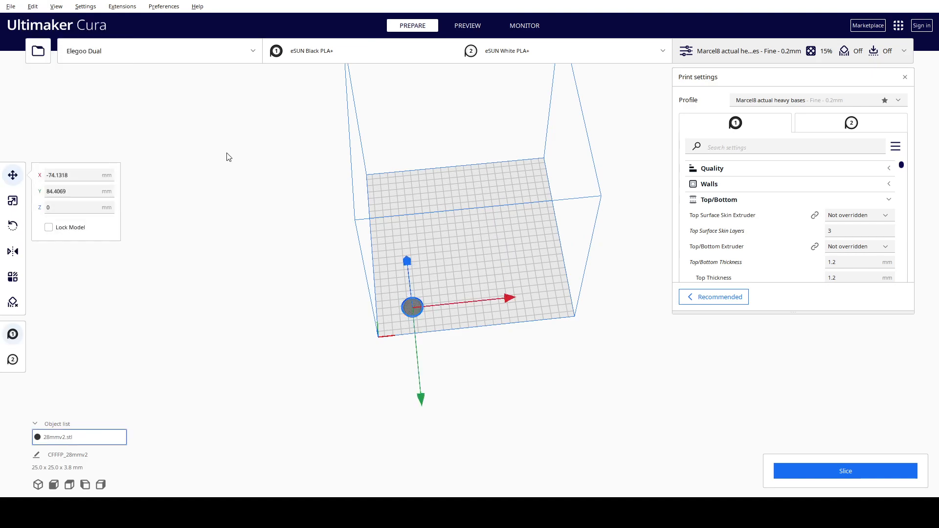
{"action": "left_click", "coordinate": [33, 7]}
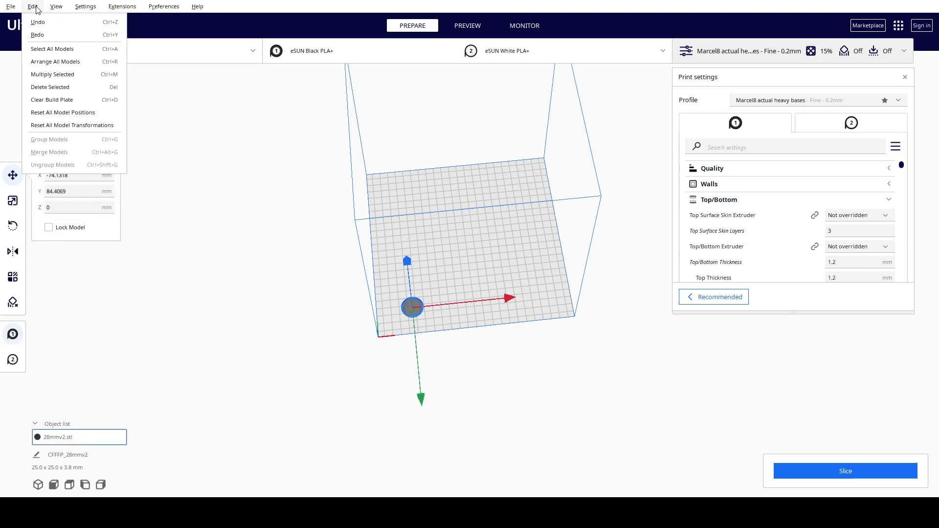
{"action": "left_click", "coordinate": [71, 76]}
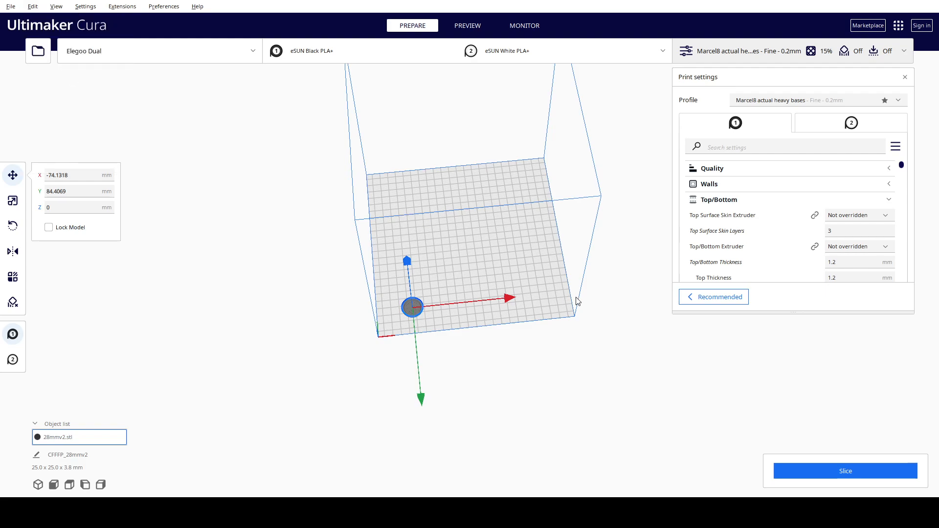
{"action": "left_click", "coordinate": [473, 236]}
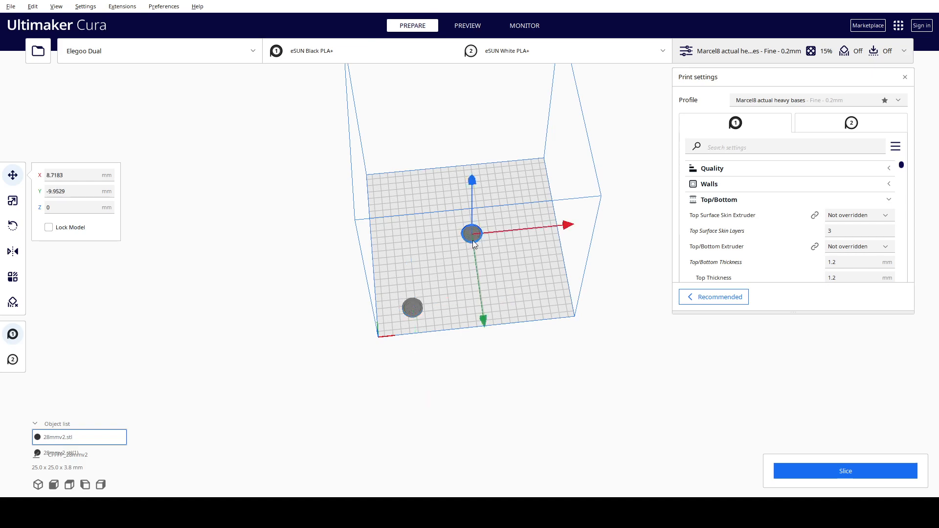
Reapply the Marcel8 actual heavy bases profile and slice the two bases.
{"action": "left_click", "coordinate": [824, 101]}
{"action": "left_click", "coordinate": [782, 261]}
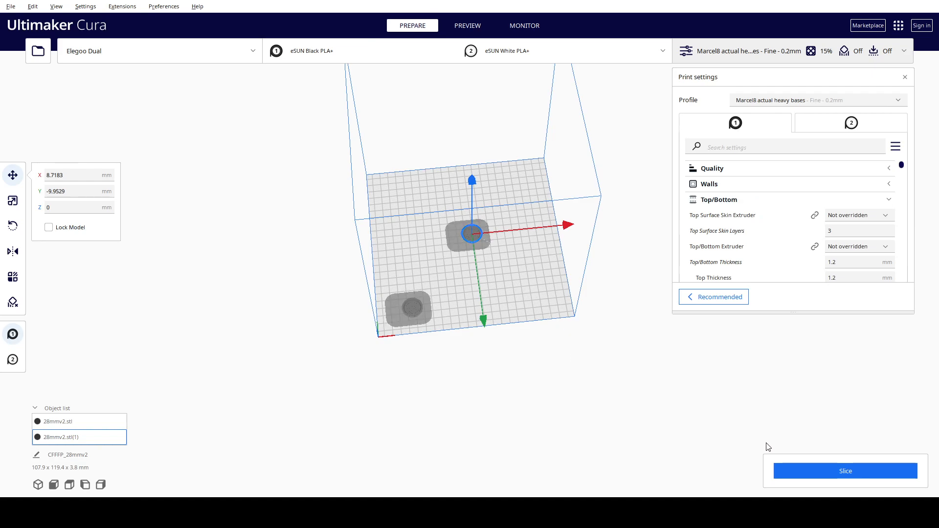
{"action": "left_click", "coordinate": [783, 471]}
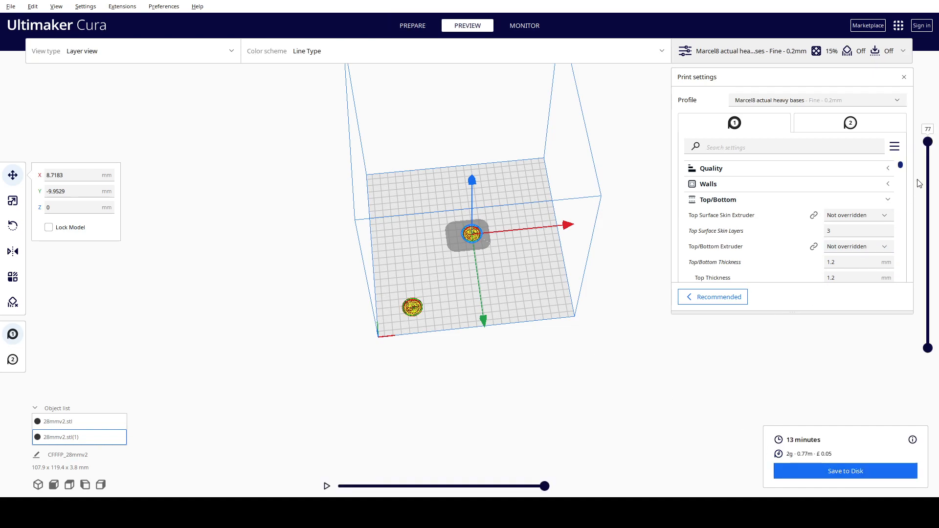
Lower the layer preview to layer 1 and examine the first layer of both bases up close.
{"action": "mouse_move", "coordinate": [928, 142]}
{"action": "left_mouse_down"}
{"action": "mouse_move", "coordinate": [929, 335]}
{"action": "mouse_move", "coordinate": [928, 142]}
{"action": "left_mouse_up"}
{"action": "left_click_drag", "start_coordinate": [928, 142], "coordinate": [902, 357]}
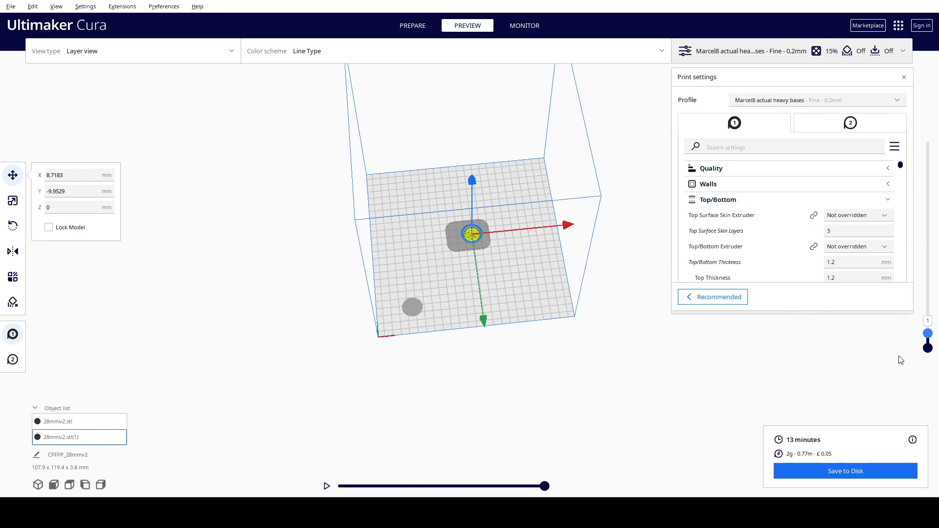
{"action": "left_click_drag", "start_coordinate": [897, 397], "coordinate": [905, 378]}
{"action": "scroll", "coordinate": [498, 281], "scroll_direction": "up", "scroll_amount": 6}
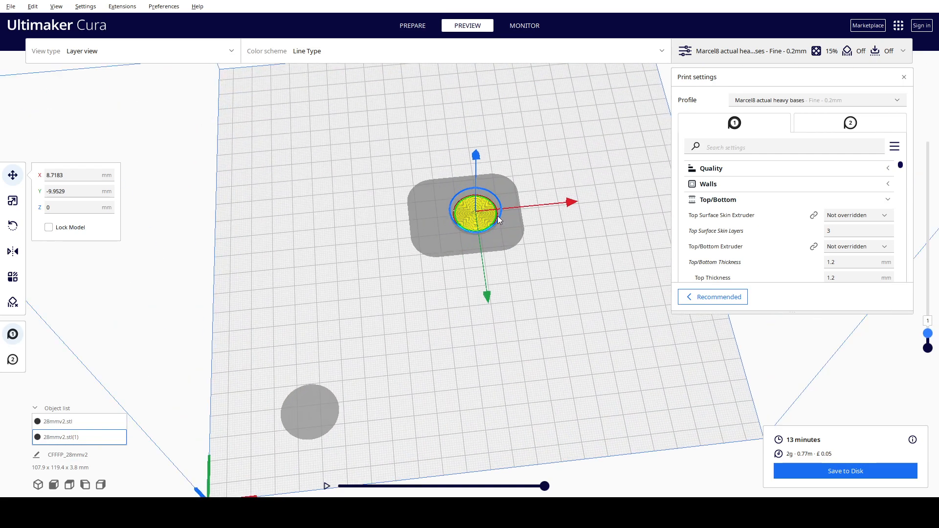
Move the copied base toward the front edge at Y about 89 mm and the original base back to Y about 34 mm.
{"action": "left_click_drag", "start_coordinate": [486, 295], "coordinate": [506, 476]}
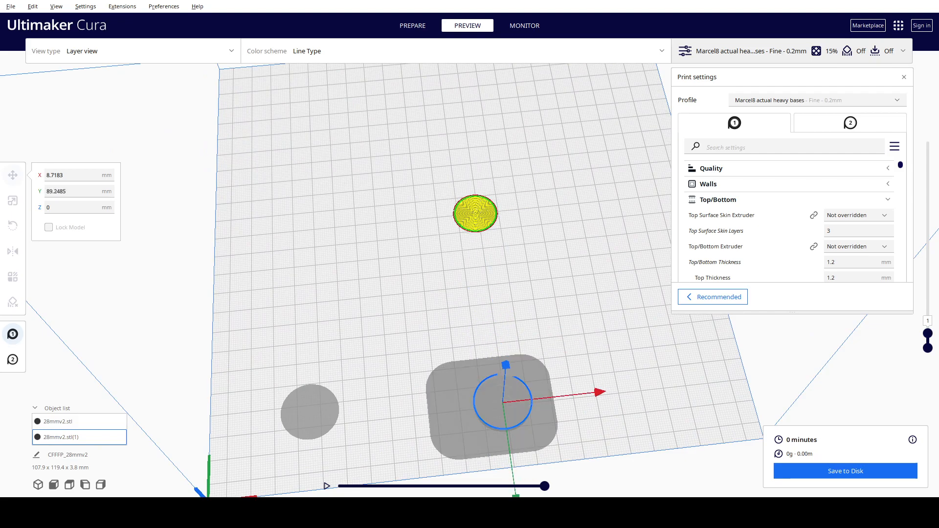
{"action": "left_click", "coordinate": [334, 399]}
{"action": "scroll", "coordinate": [315, 455], "scroll_direction": "down", "scroll_amount": 5}
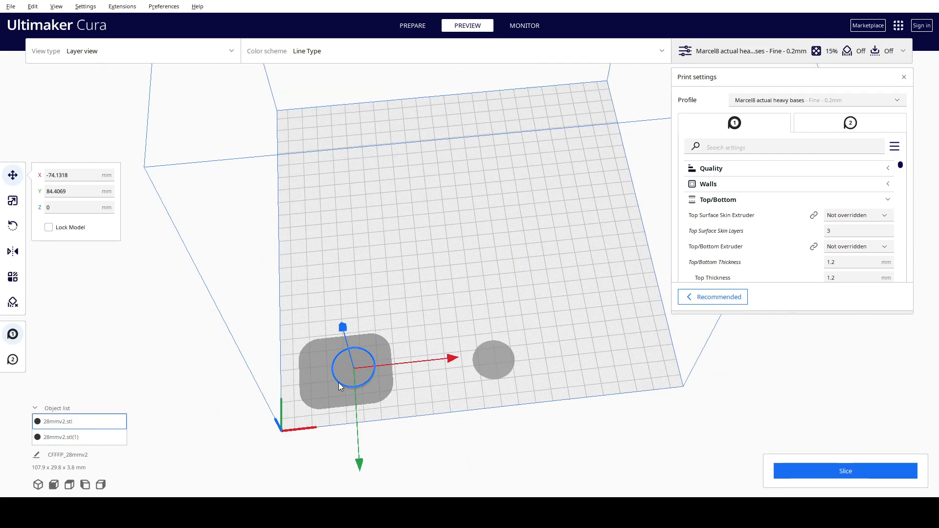
{"action": "left_click_drag", "start_coordinate": [358, 468], "coordinate": [368, 381]}
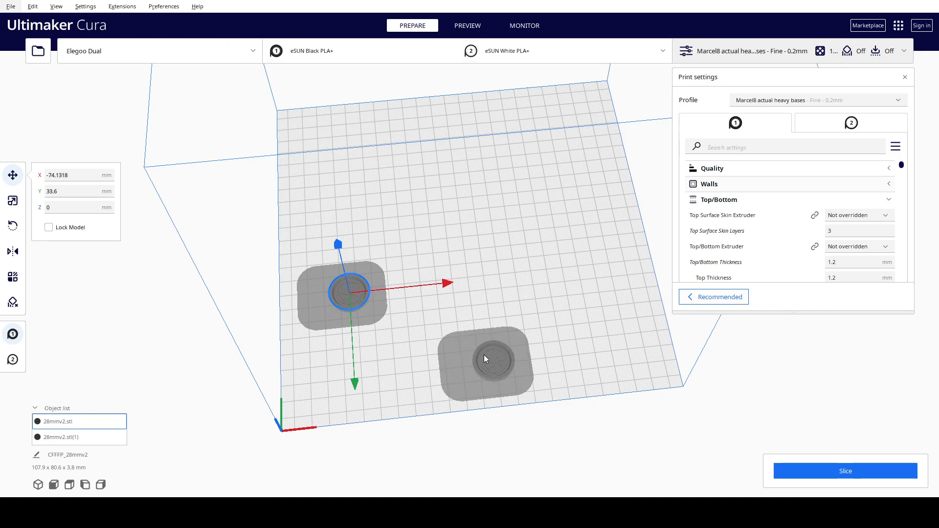
Multiply the front base into one more copy and move the new copy to the plate's front edge at Y about 103 mm.
{"action": "left_click", "coordinate": [491, 353]}
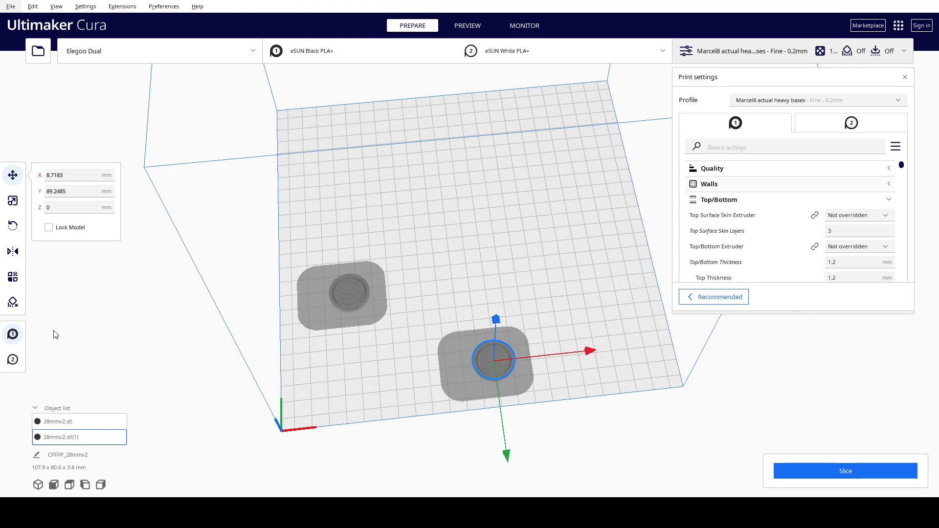
{"action": "left_click", "coordinate": [33, 6]}
{"action": "left_click", "coordinate": [58, 76]}
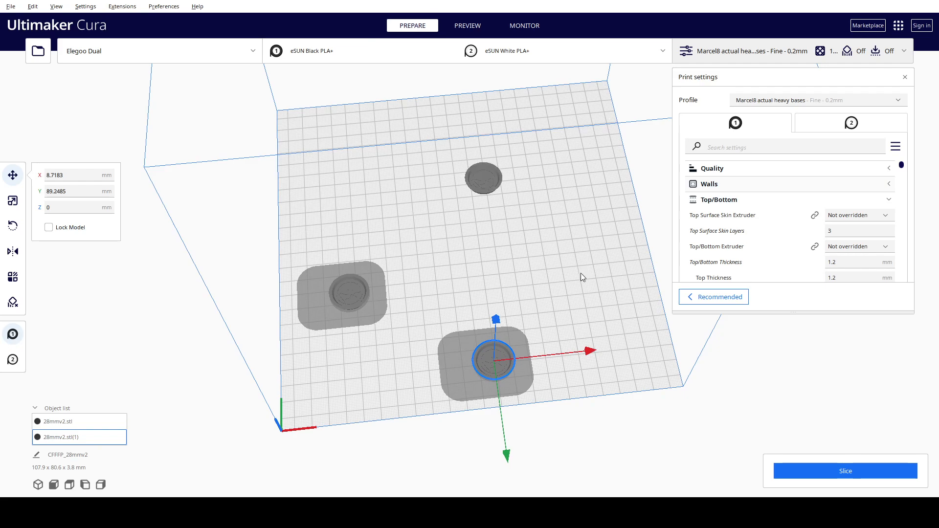
{"action": "left_click", "coordinate": [491, 177]}
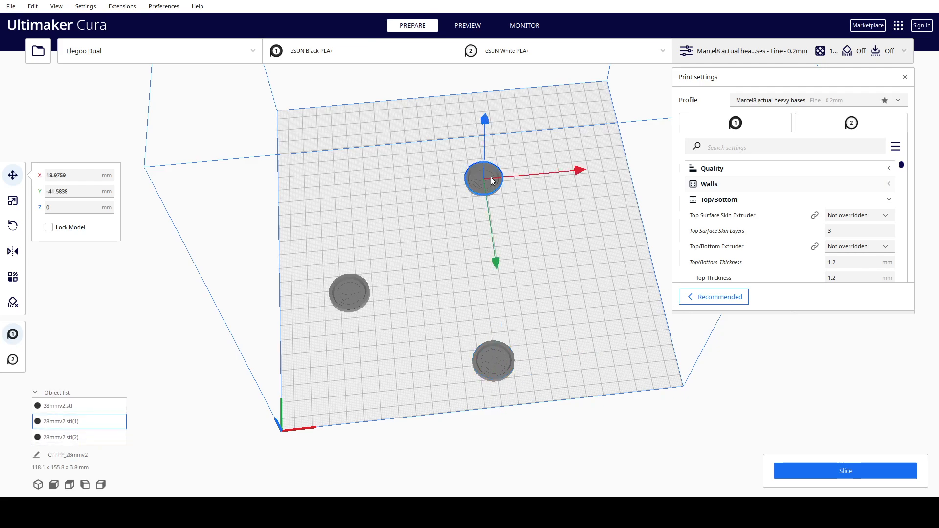
{"action": "left_click_drag", "start_coordinate": [498, 261], "coordinate": [493, 367]}
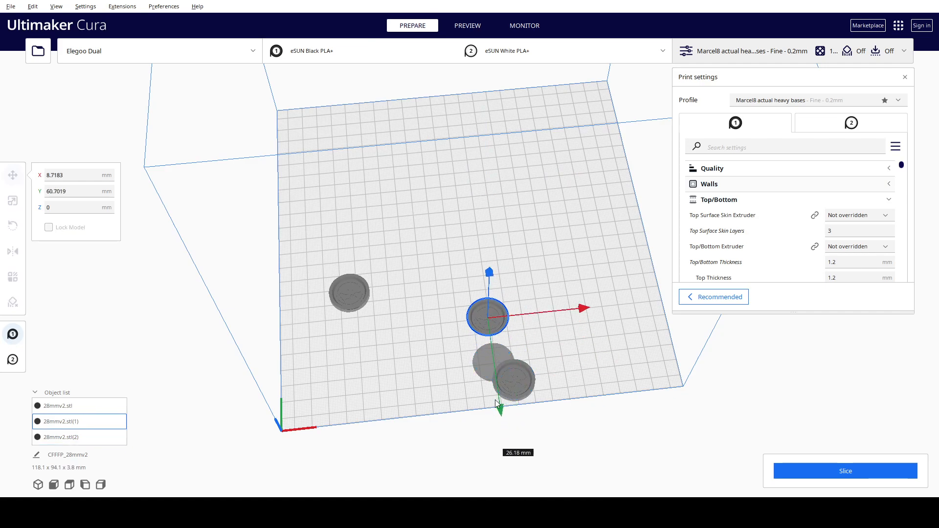
Line up the three bases in a row from the rear edge, with the original at Y about -88 mm and the third at Y about -6 mm.
{"action": "left_click", "coordinate": [342, 305]}
{"action": "left_click_drag", "start_coordinate": [332, 284], "coordinate": [457, 126]}
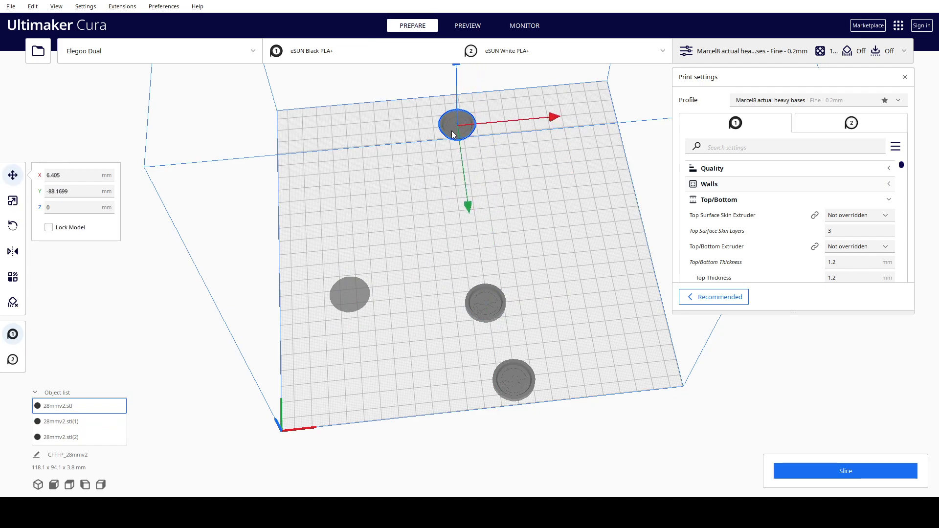
{"action": "left_click", "coordinate": [485, 298]}
{"action": "left_click_drag", "start_coordinate": [473, 280], "coordinate": [469, 170]}
{"action": "left_click", "coordinate": [513, 376]}
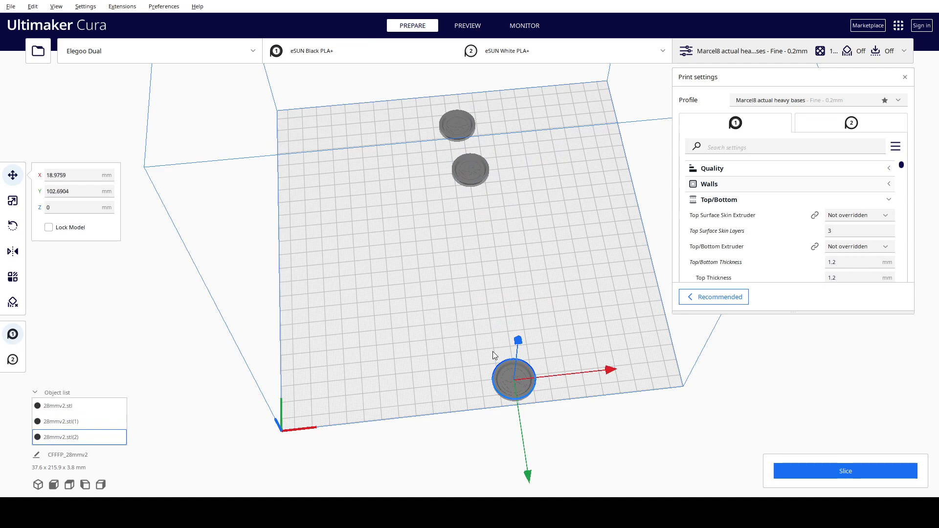
{"action": "left_click_drag", "start_coordinate": [515, 388], "coordinate": [476, 229]}
Add two more copies to the row, one at X about 5, Y about 37 mm and one at X about 6, Y about 76 mm.
{"action": "left_click", "coordinate": [33, 6]}
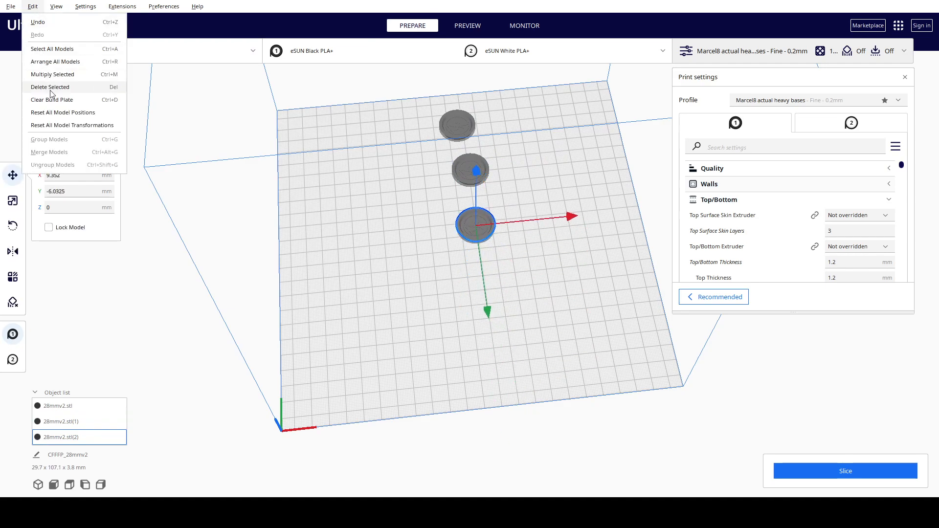
{"action": "left_click", "coordinate": [71, 76]}
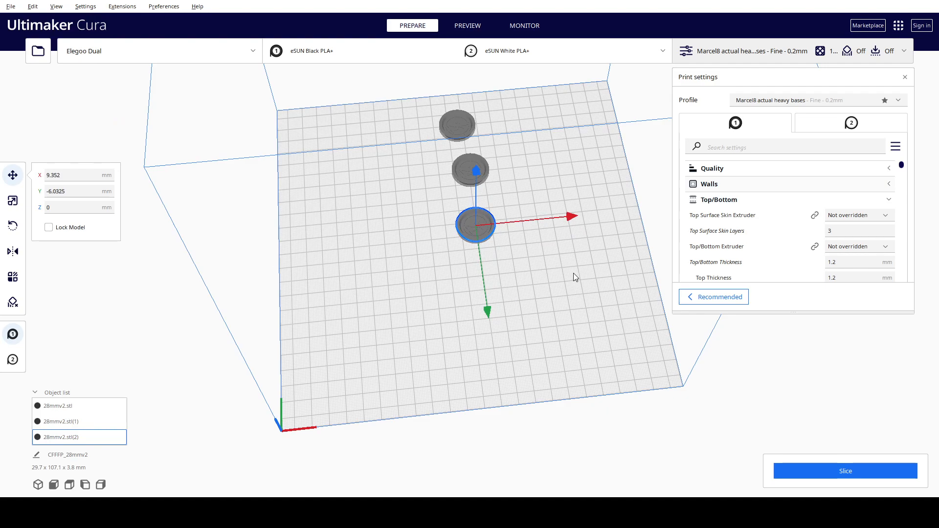
{"action": "left_click", "coordinate": [454, 296]}
{"action": "left_click_drag", "start_coordinate": [462, 296], "coordinate": [485, 280]}
{"action": "left_click", "coordinate": [33, 7]}
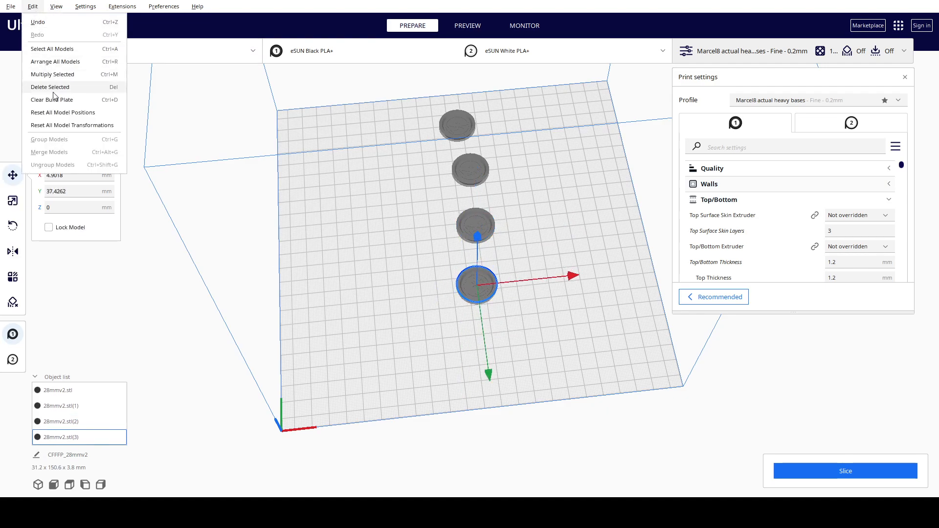
{"action": "left_click", "coordinate": [54, 75]}
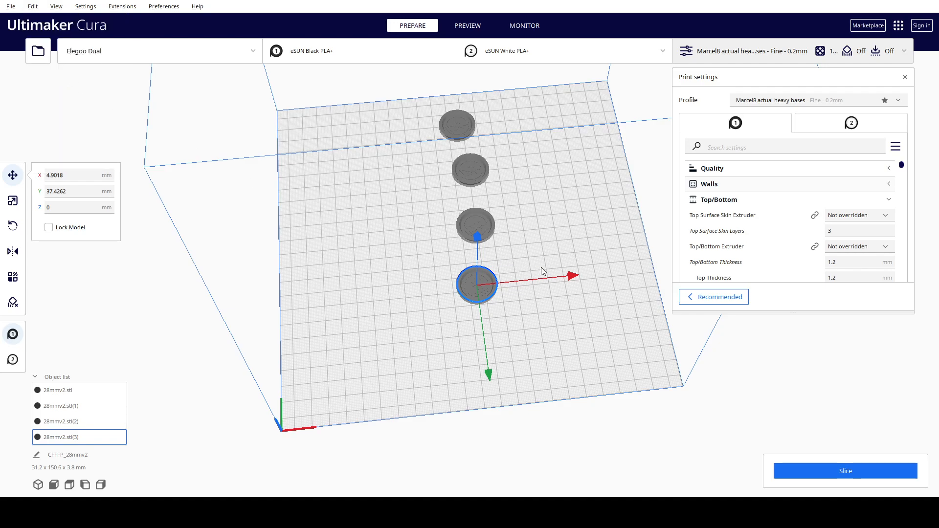
{"action": "left_click_drag", "start_coordinate": [448, 281], "coordinate": [486, 343]}
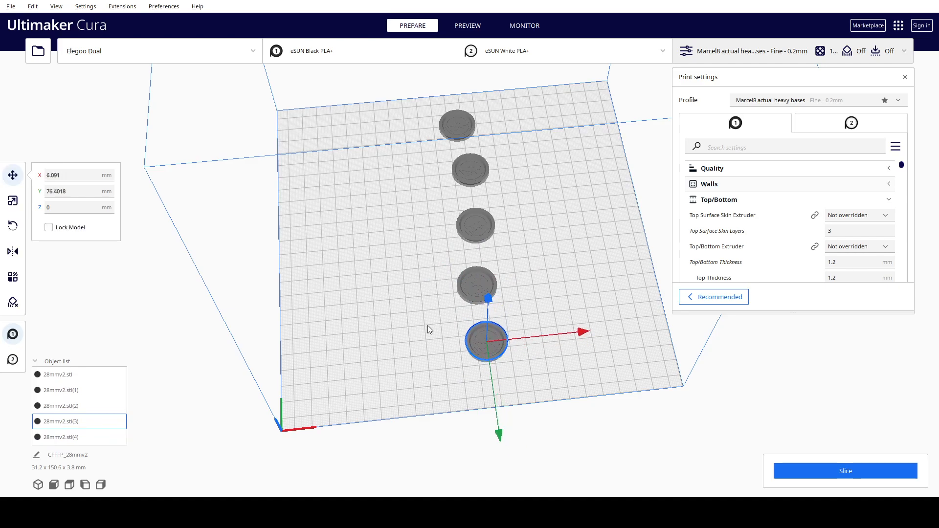
Multiply the front base once more and place the sixth base at the front end of the row, at X about 1, Y about 108 mm.
{"action": "left_click", "coordinate": [32, 6]}
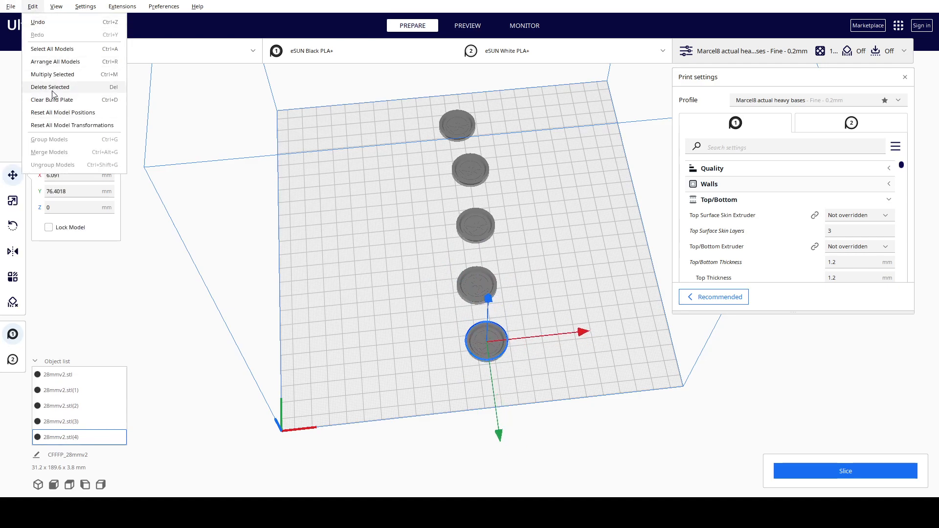
{"action": "left_click", "coordinate": [53, 75]}
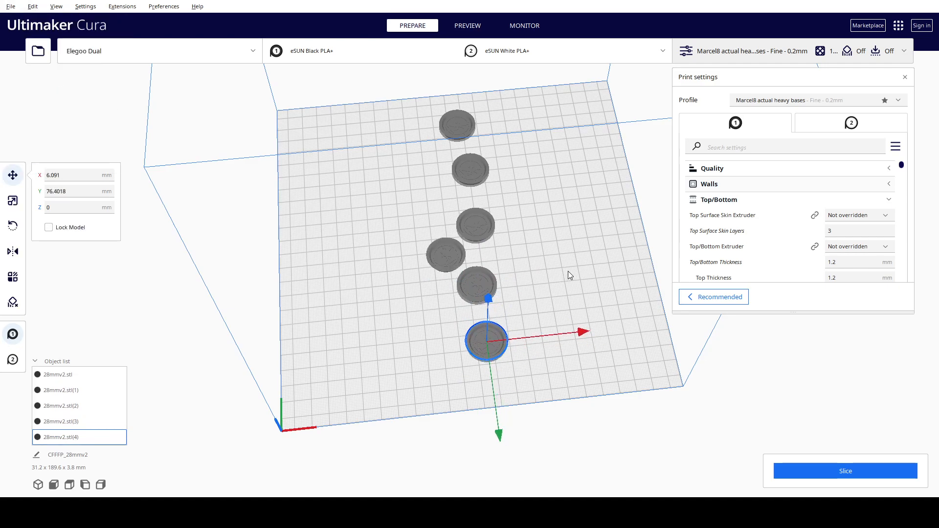
{"action": "left_click", "coordinate": [447, 254]}
{"action": "left_click", "coordinate": [418, 271]}
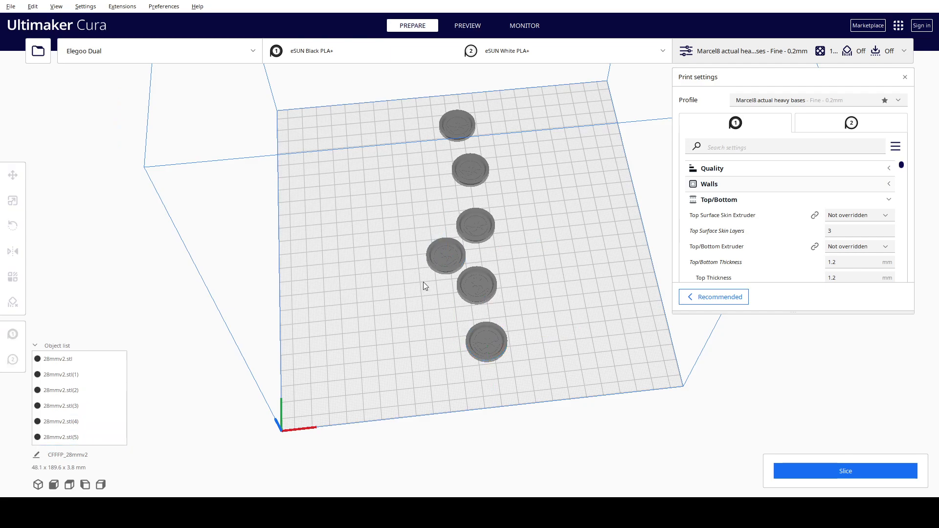
{"action": "left_click", "coordinate": [446, 260]}
{"action": "left_click_drag", "start_coordinate": [448, 254], "coordinate": [489, 392]}
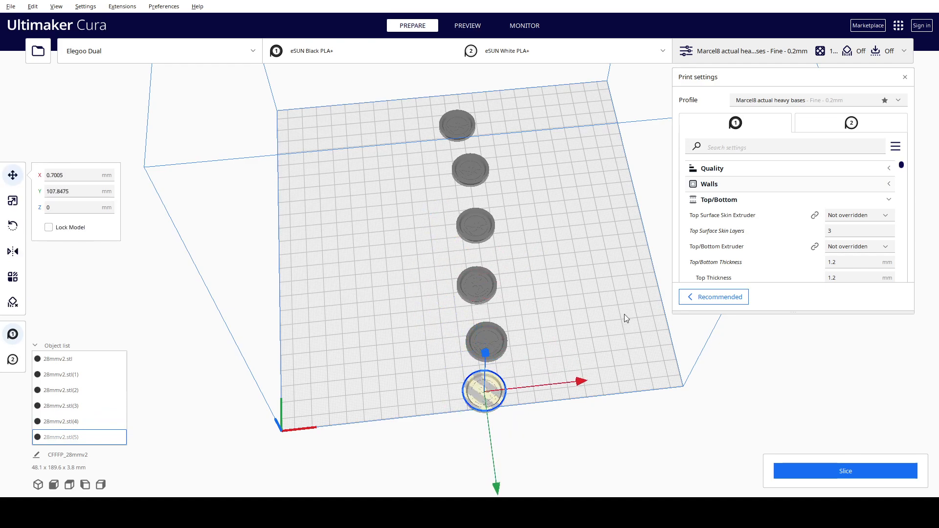
Shift all six bases together slightly toward the back of the plate and reapply the Marcel8 actual heavy bases profile.
{"action": "left_click", "coordinate": [588, 240]}
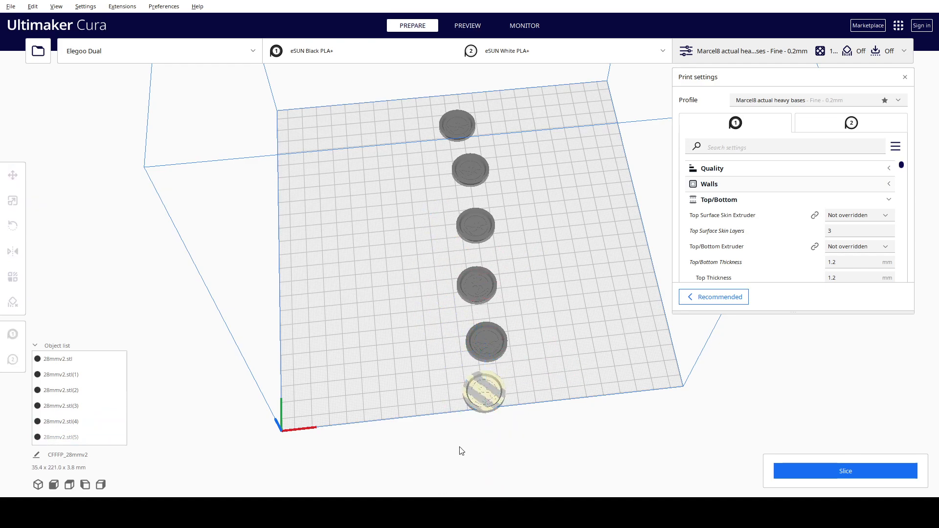
{"action": "key", "text": "ctrl+a"}
{"action": "left_click_drag", "start_coordinate": [483, 333], "coordinate": [482, 318]}
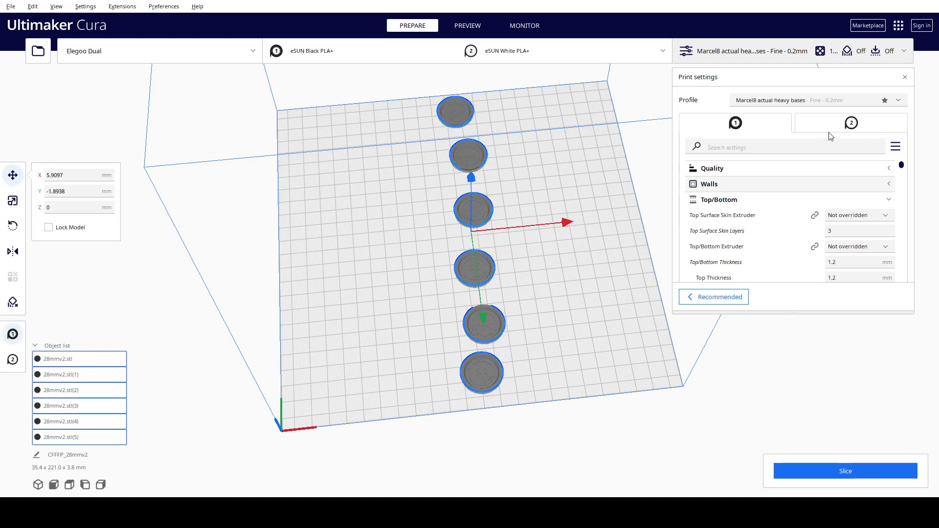
{"action": "left_click", "coordinate": [830, 101]}
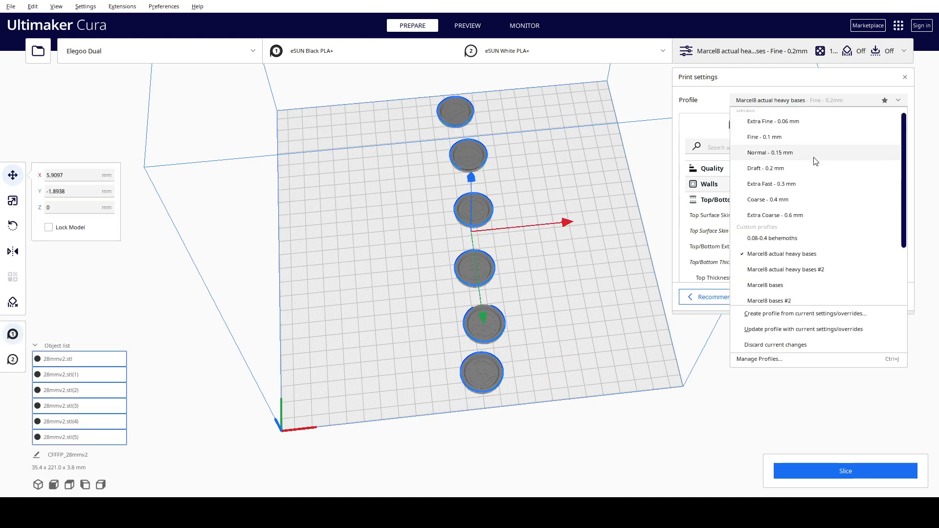
{"action": "left_click", "coordinate": [781, 255]}
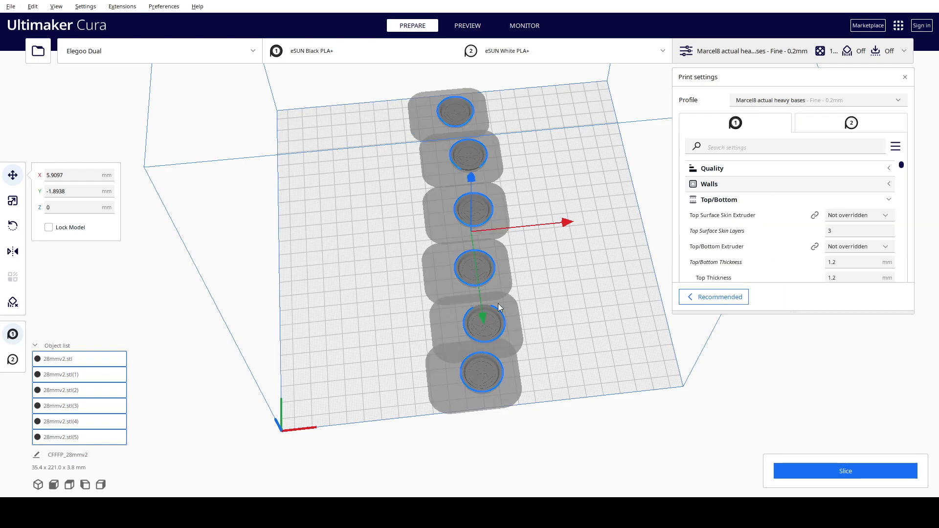
Move the rearmost base out of the row to X about 73 mm, Y about -93 mm.
{"action": "left_click", "coordinate": [463, 106]}
{"action": "left_click_drag", "start_coordinate": [554, 108], "coordinate": [460, 108]}
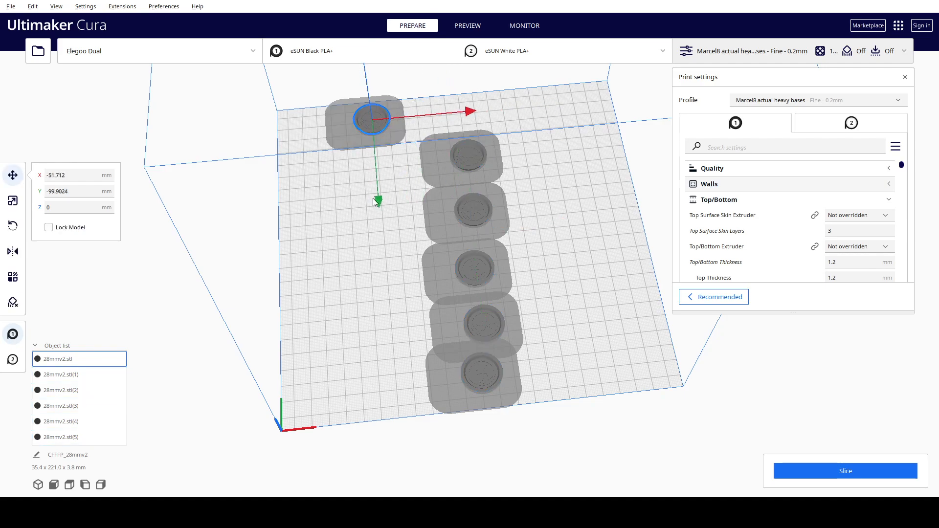
{"action": "left_click_drag", "start_coordinate": [381, 203], "coordinate": [378, 210]}
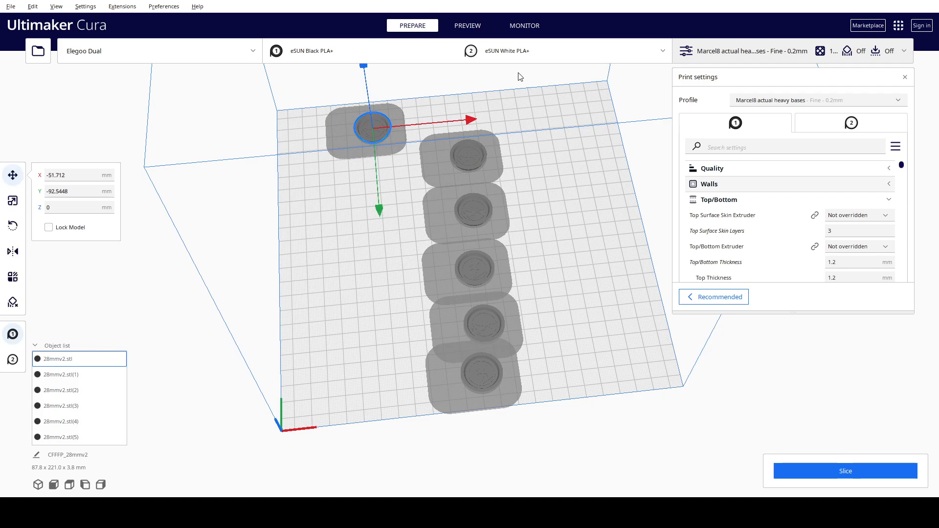
{"action": "left_click_drag", "start_coordinate": [471, 119], "coordinate": [653, 108]}
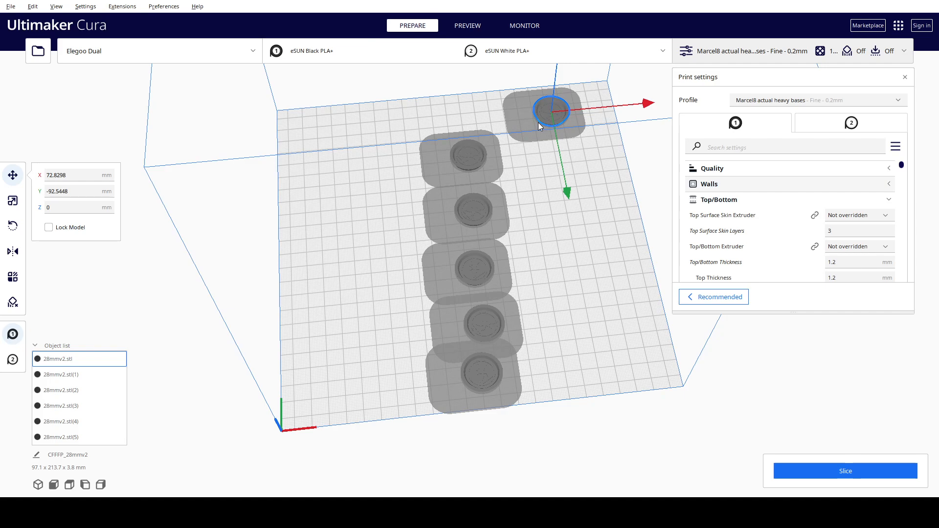
Nudge the rear base slightly further out in X, and shift the row's rearmost base to X about 19 mm and back to about 13 mm.
{"action": "left_click", "coordinate": [483, 163]}
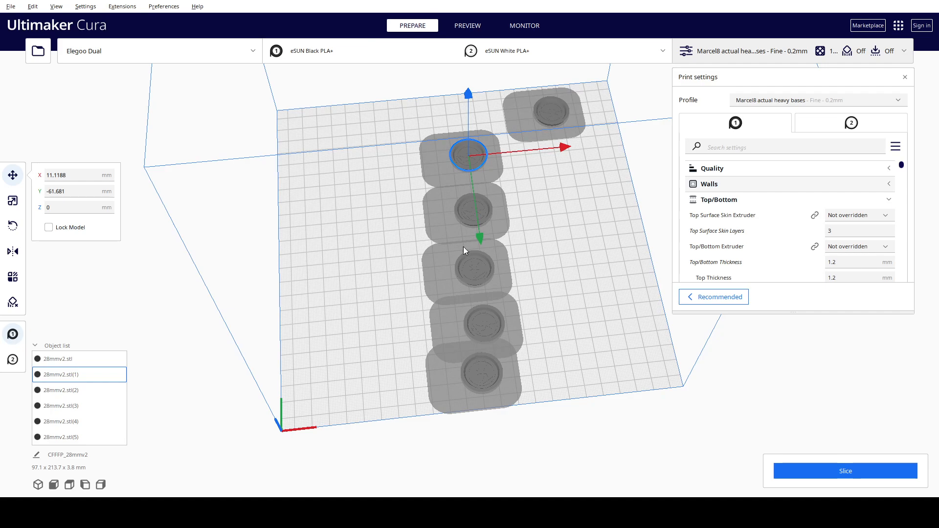
{"action": "left_click", "coordinate": [556, 117]}
{"action": "left_click_drag", "start_coordinate": [651, 104], "coordinate": [652, 100]}
{"action": "left_click", "coordinate": [482, 162]}
{"action": "left_click", "coordinate": [483, 162]}
{"action": "mouse_move", "coordinate": [566, 148]}
{"action": "left_mouse_down"}
{"action": "mouse_move", "coordinate": [619, 144]}
{"action": "mouse_move", "coordinate": [579, 143]}
{"action": "left_mouse_up"}
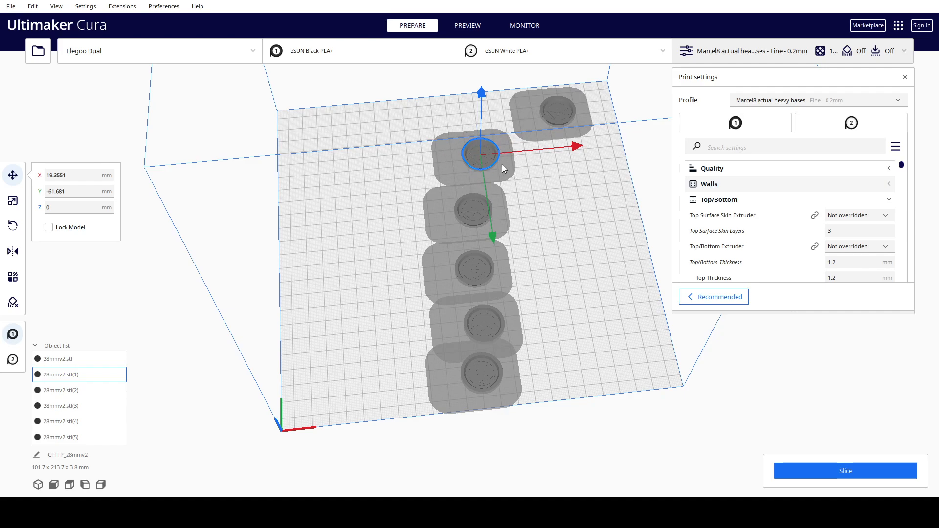
{"action": "left_click_drag", "start_coordinate": [584, 145], "coordinate": [568, 149]}
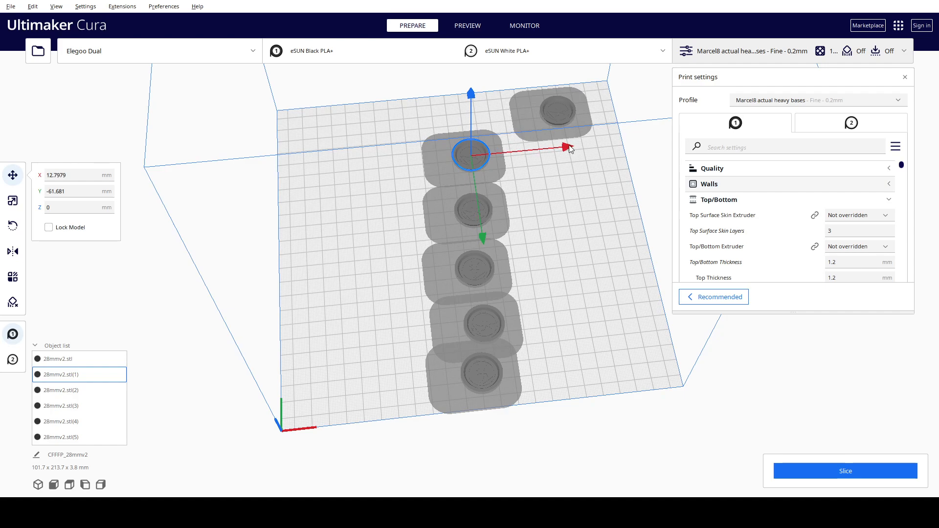
Move the rear base out to X about 97 mm, and pull it slightly inward and forward so its clearance zone fits inside the plate corner.
{"action": "left_click", "coordinate": [563, 113]}
{"action": "left_click_drag", "start_coordinate": [655, 104], "coordinate": [688, 105]}
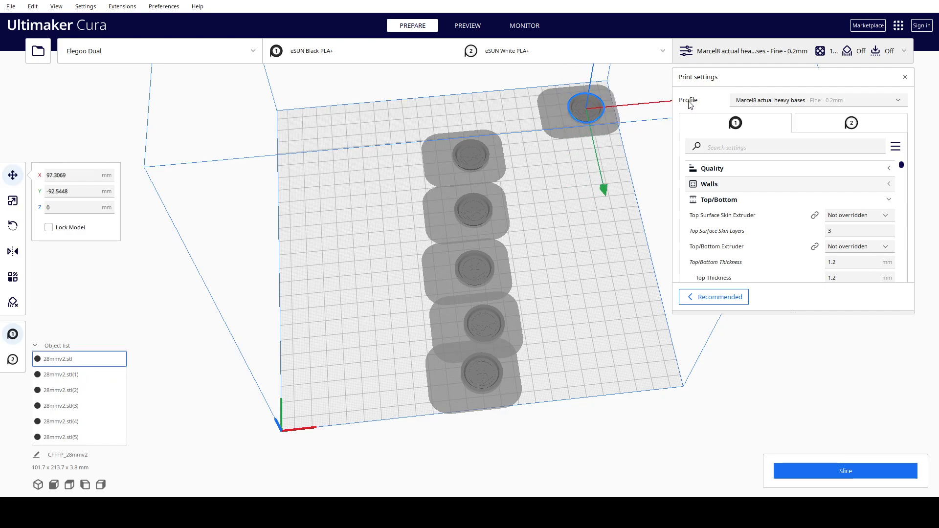
{"action": "scroll", "coordinate": [645, 185], "scroll_direction": "down", "scroll_amount": 2}
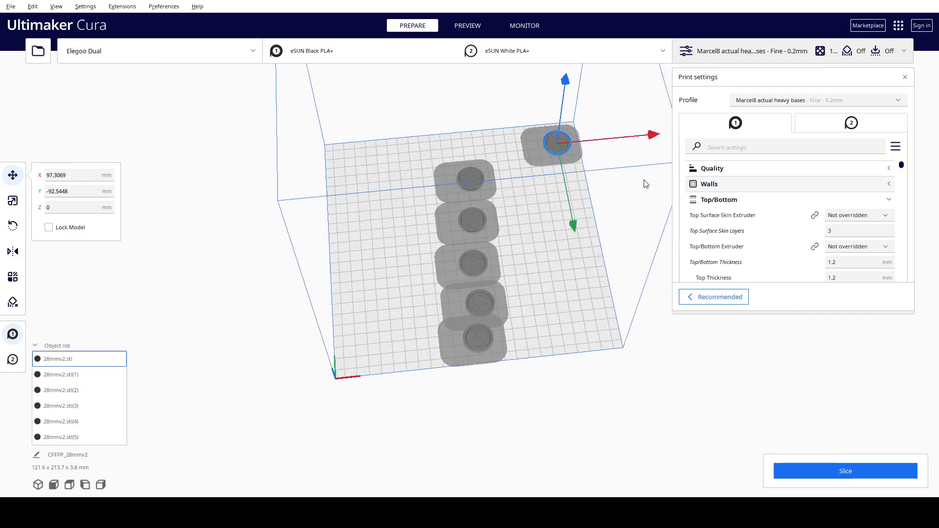
{"action": "left_click_drag", "start_coordinate": [656, 137], "coordinate": [651, 136]}
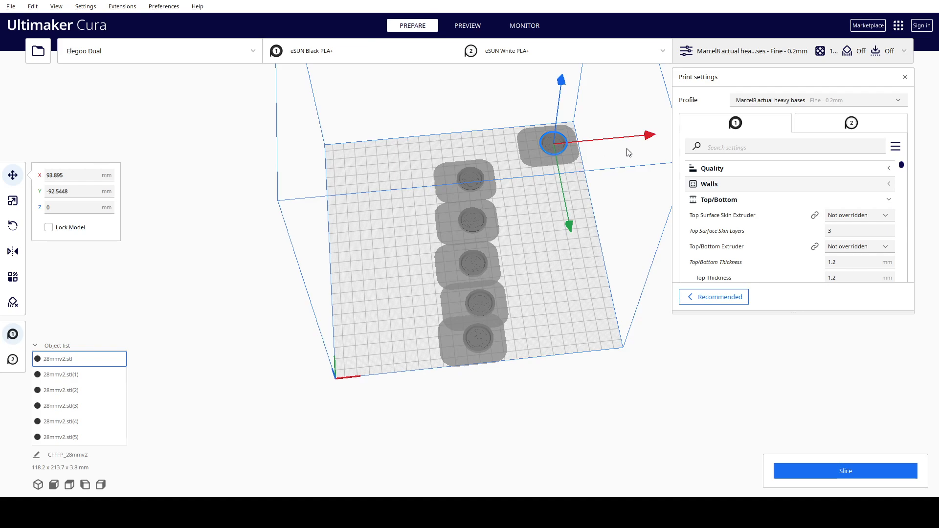
{"action": "left_click_drag", "start_coordinate": [647, 138], "coordinate": [642, 139]}
{"action": "left_click_drag", "start_coordinate": [564, 224], "coordinate": [566, 230]}
Move the row's rearmost base across to X about -52 mm, nudge it slightly back toward the row, and select the next base in line.
{"action": "left_click", "coordinate": [480, 190]}
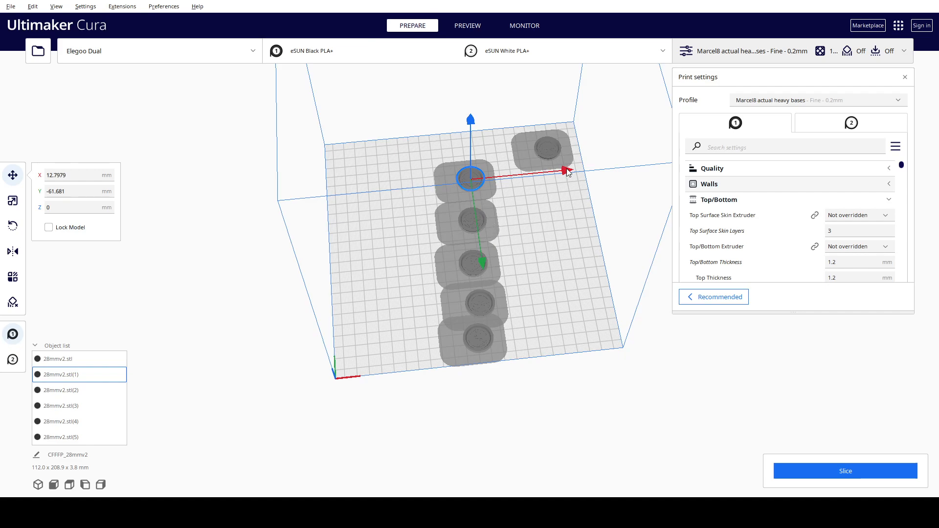
{"action": "left_click_drag", "start_coordinate": [566, 170], "coordinate": [496, 178]}
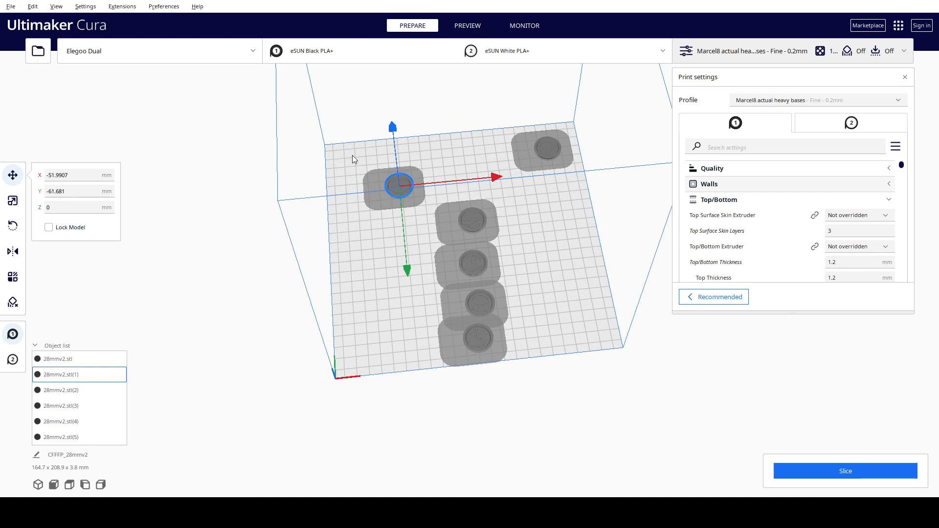
{"action": "left_click", "coordinate": [335, 151]}
{"action": "left_click", "coordinate": [364, 167]}
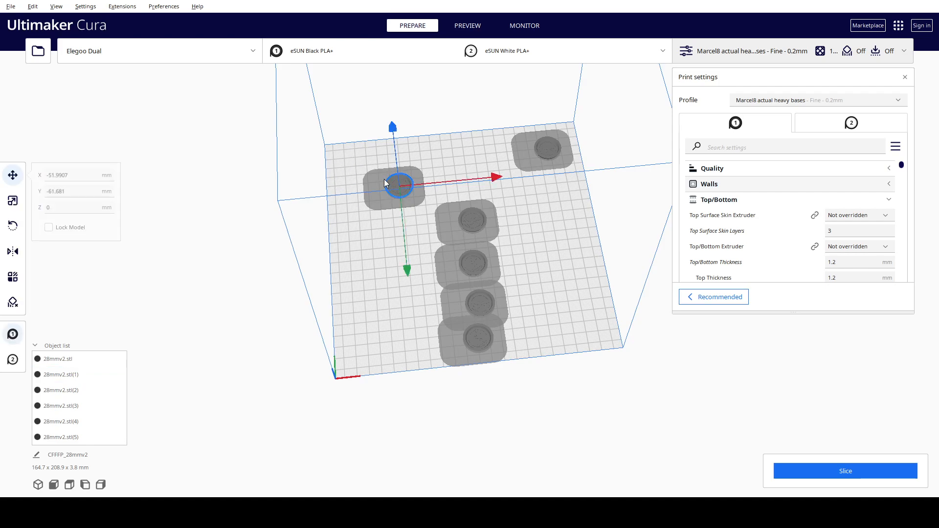
{"action": "mouse_move", "coordinate": [399, 187]}
{"action": "left_mouse_down"}
{"action": "mouse_move", "coordinate": [364, 179]}
{"action": "mouse_move", "coordinate": [406, 188]}
{"action": "left_mouse_up"}
{"action": "left_click", "coordinate": [471, 226]}
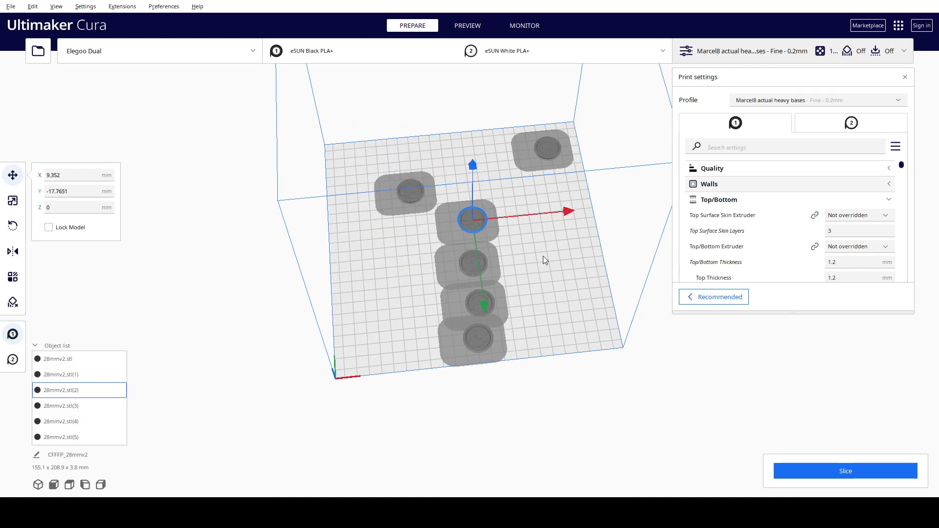
Move the rearmost base of the central row to X about 43 mm, Y about -16 mm.
{"action": "left_click", "coordinate": [529, 262]}
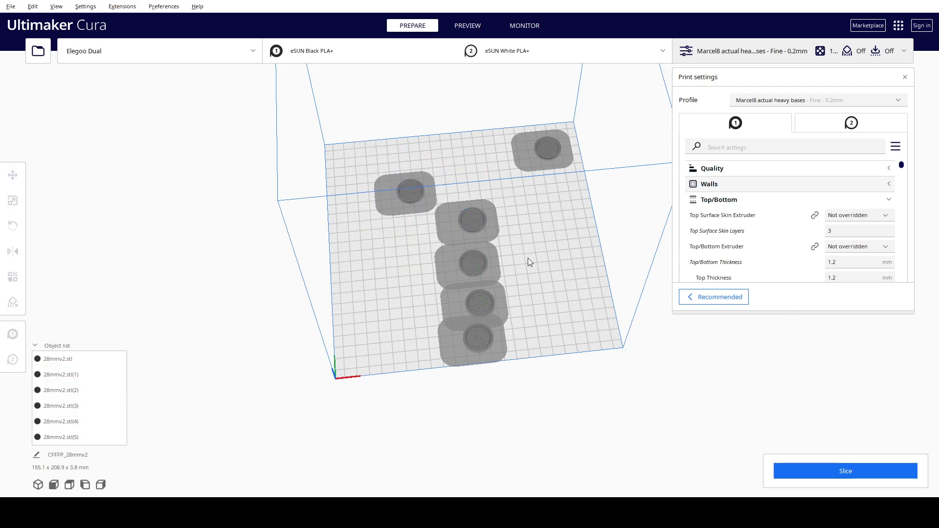
{"action": "left_click", "coordinate": [478, 219]}
{"action": "left_click_drag", "start_coordinate": [478, 220], "coordinate": [511, 216]}
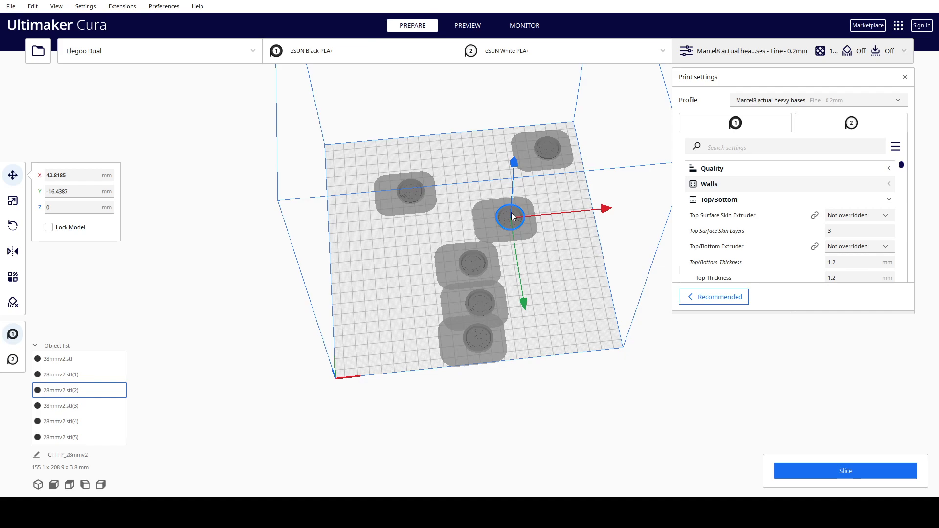
Shift the row's rearmost remaining base to X about -5 mm and the base in front of it to X about 34 mm.
{"action": "left_click", "coordinate": [483, 263]}
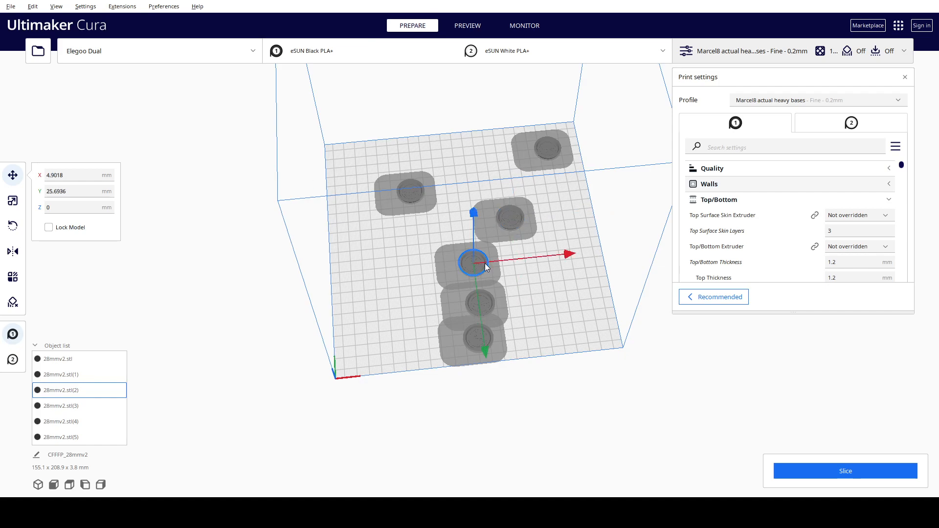
{"action": "left_click_drag", "start_coordinate": [570, 251], "coordinate": [561, 259]}
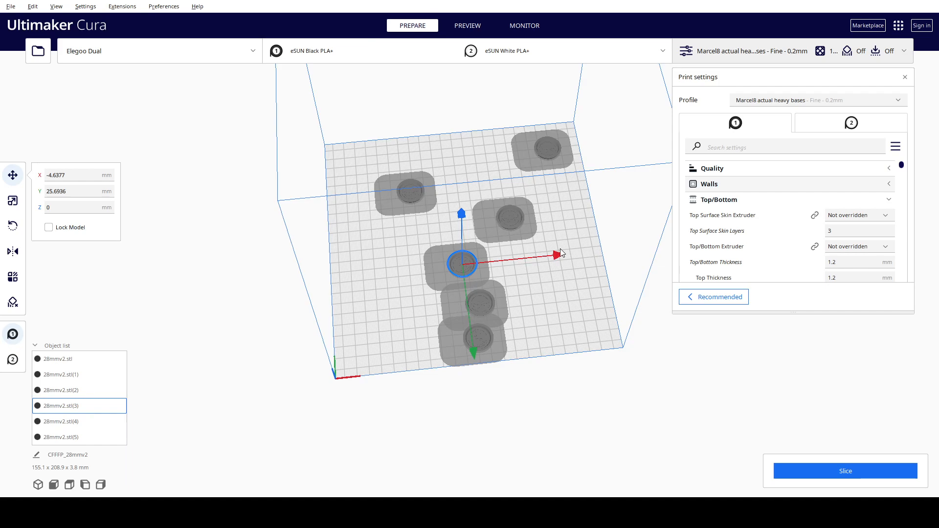
{"action": "left_click", "coordinate": [500, 295]}
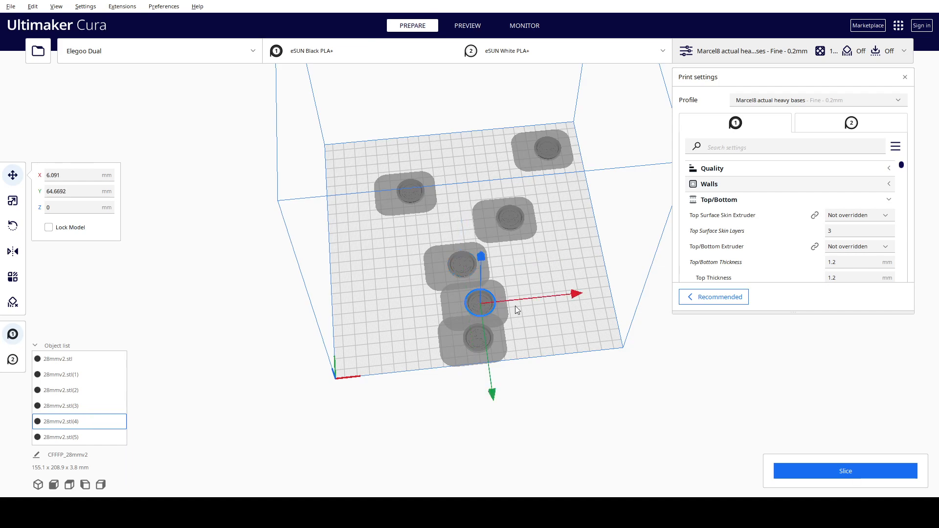
{"action": "left_click_drag", "start_coordinate": [579, 296], "coordinate": [613, 292]}
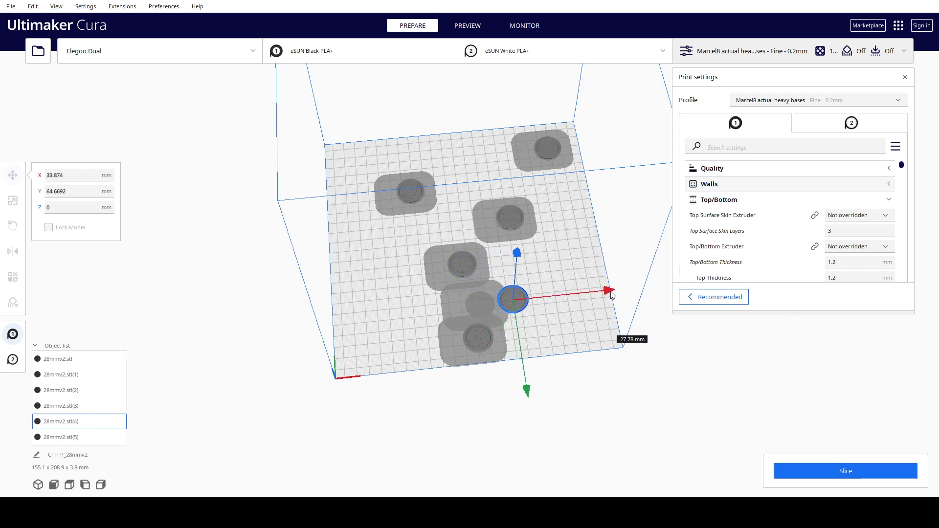
Spread those two bases further apart, to X about -33 mm and X about 56 mm, clearing their overlapping zones.
{"action": "left_click", "coordinate": [465, 260]}
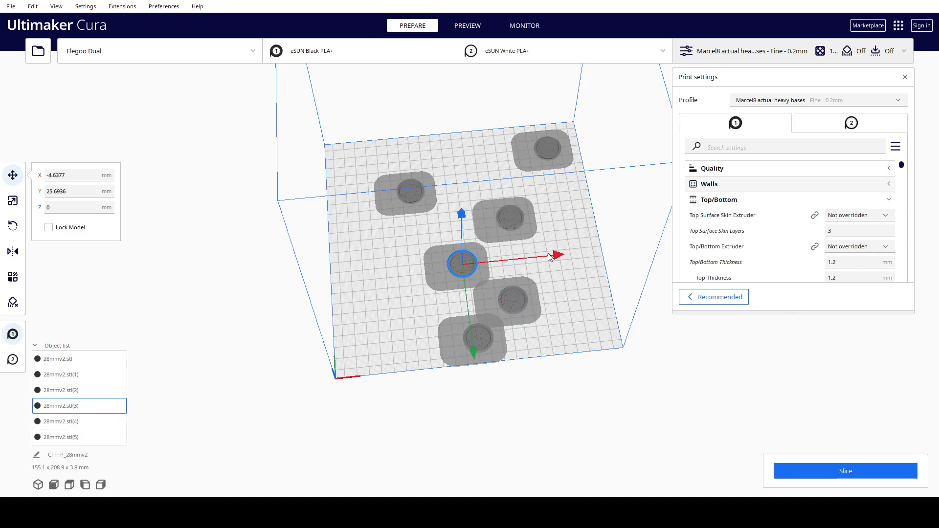
{"action": "left_click_drag", "start_coordinate": [551, 257], "coordinate": [530, 260]}
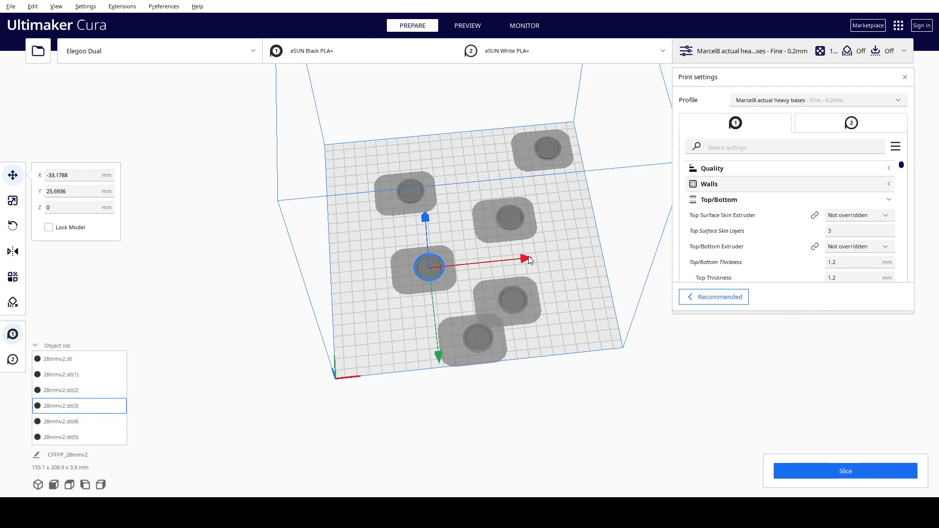
{"action": "left_click", "coordinate": [516, 303]}
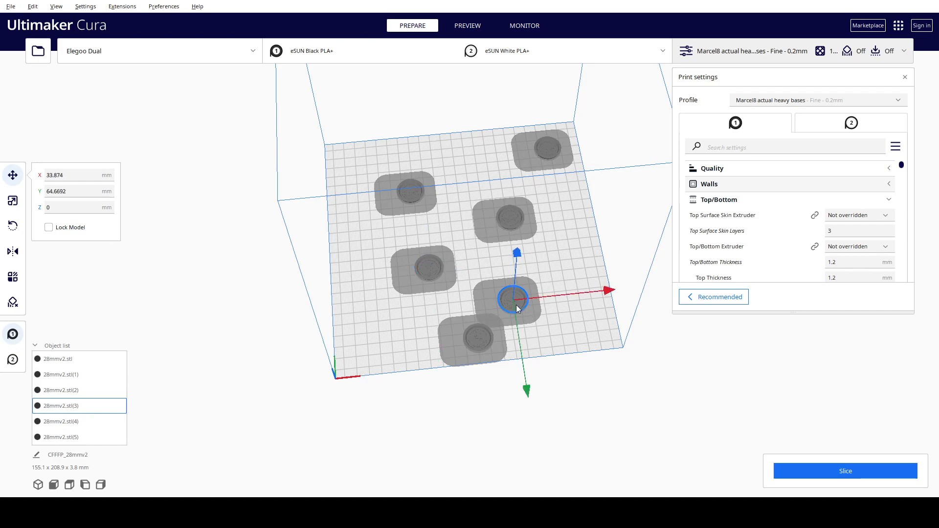
{"action": "left_click_drag", "start_coordinate": [615, 295], "coordinate": [637, 291]}
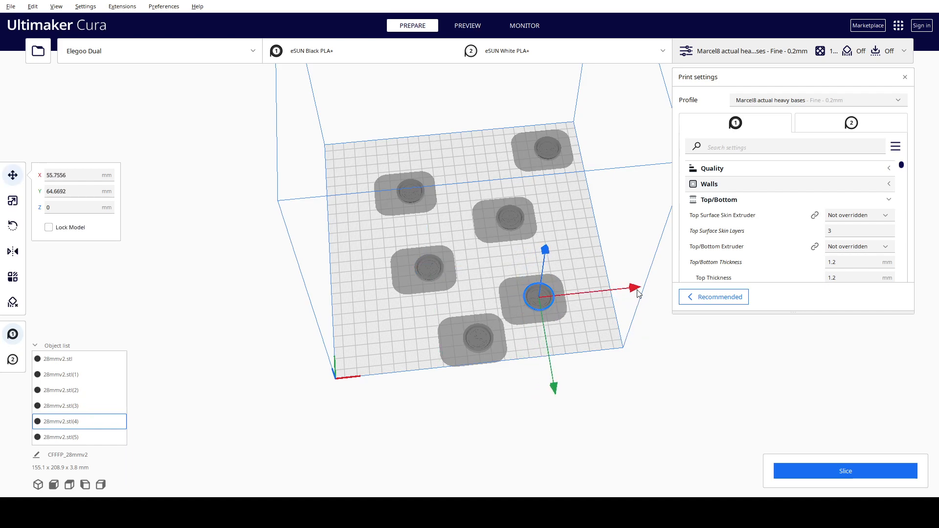
Shift the rear low-X base to X about 45 mm and back, and adjust it slightly rearward in Y.
{"action": "left_click", "coordinate": [413, 190]}
{"action": "left_click_drag", "start_coordinate": [507, 184], "coordinate": [603, 175]}
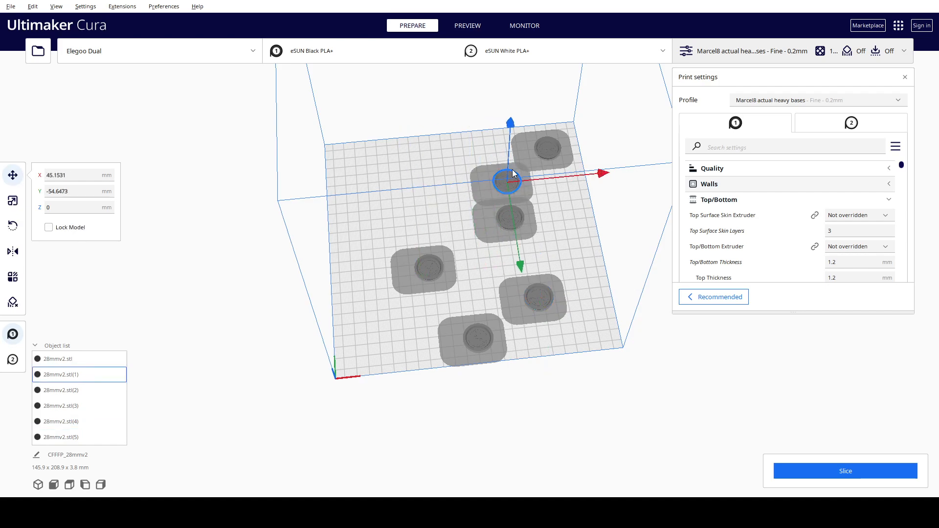
{"action": "left_click_drag", "start_coordinate": [521, 264], "coordinate": [519, 251]}
{"action": "left_click_drag", "start_coordinate": [603, 168], "coordinate": [501, 178]}
{"action": "left_click", "coordinate": [512, 218]}
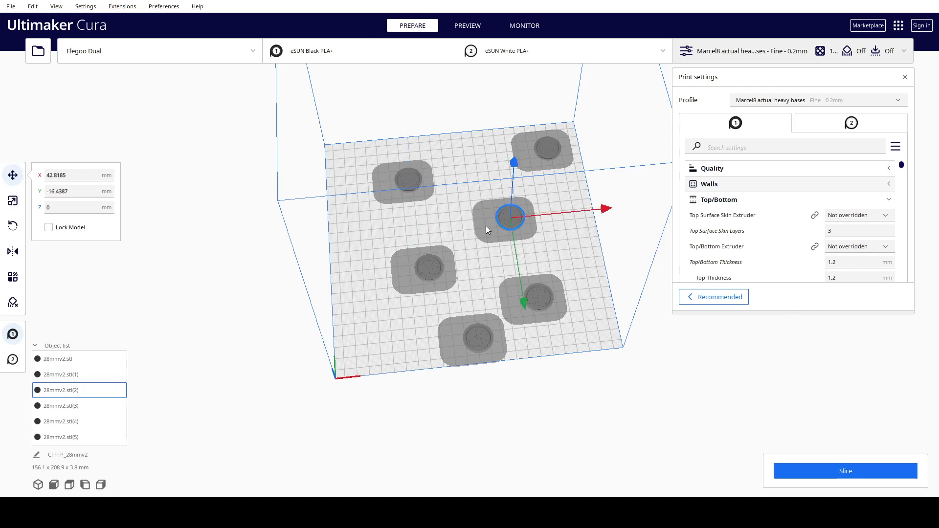
{"action": "left_click", "coordinate": [407, 177]}
{"action": "left_click_drag", "start_coordinate": [416, 265], "coordinate": [416, 270]}
Reposition the middle base between the rear pair and front bases to X about 27 mm, Y about -21 mm.
{"action": "left_click", "coordinate": [514, 215]}
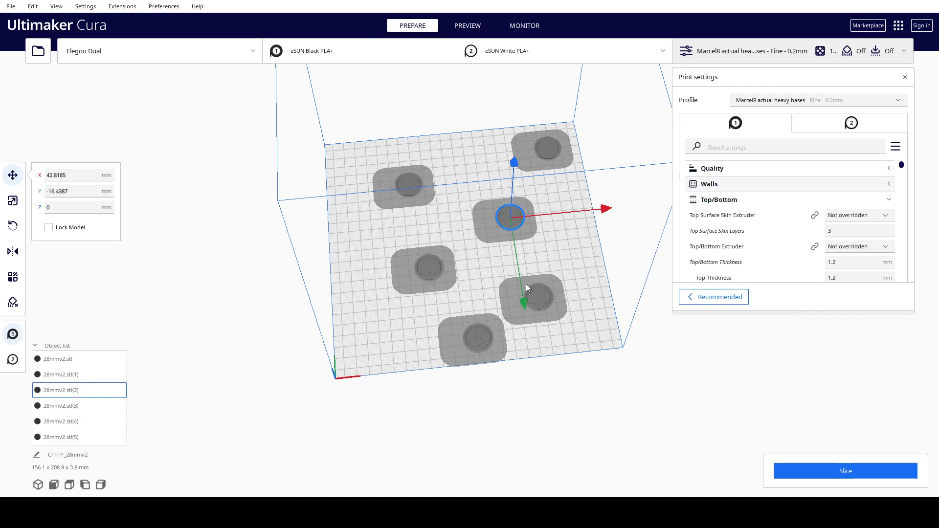
{"action": "left_click_drag", "start_coordinate": [526, 301], "coordinate": [518, 296]}
{"action": "left_click_drag", "start_coordinate": [607, 205], "coordinate": [587, 206]}
{"action": "left_click_drag", "start_coordinate": [588, 208], "coordinate": [590, 210]}
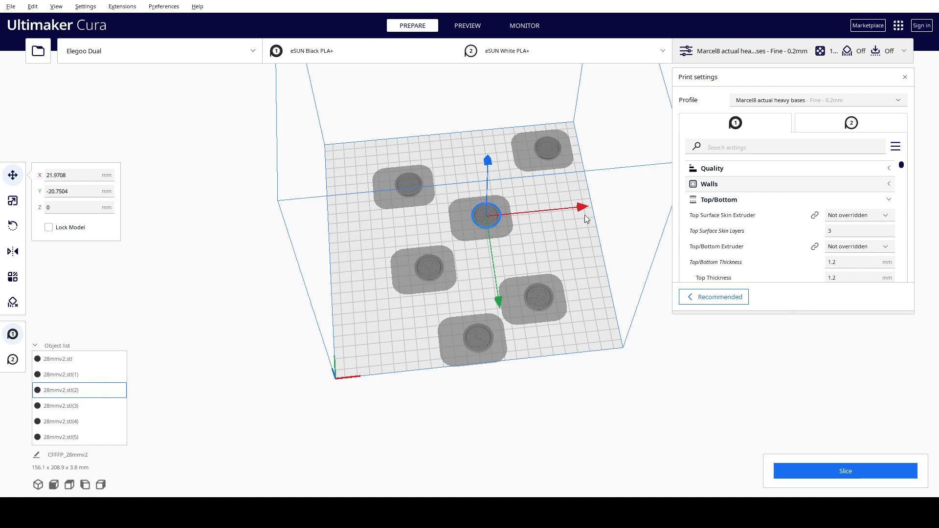
{"action": "left_click_drag", "start_coordinate": [589, 209], "coordinate": [589, 207]}
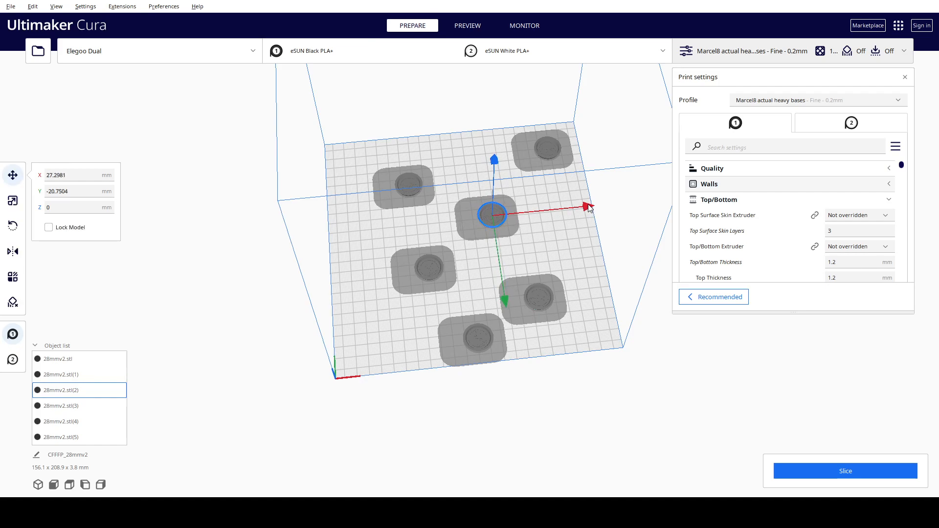
Move the low-X base in front of the rear pair to X about -66 mm, Y about 21 mm.
{"action": "left_click", "coordinate": [423, 269]}
{"action": "mouse_move", "coordinate": [529, 260]}
{"action": "left_mouse_down"}
{"action": "mouse_move", "coordinate": [519, 261]}
{"action": "mouse_move", "coordinate": [532, 265]}
{"action": "left_mouse_up"}
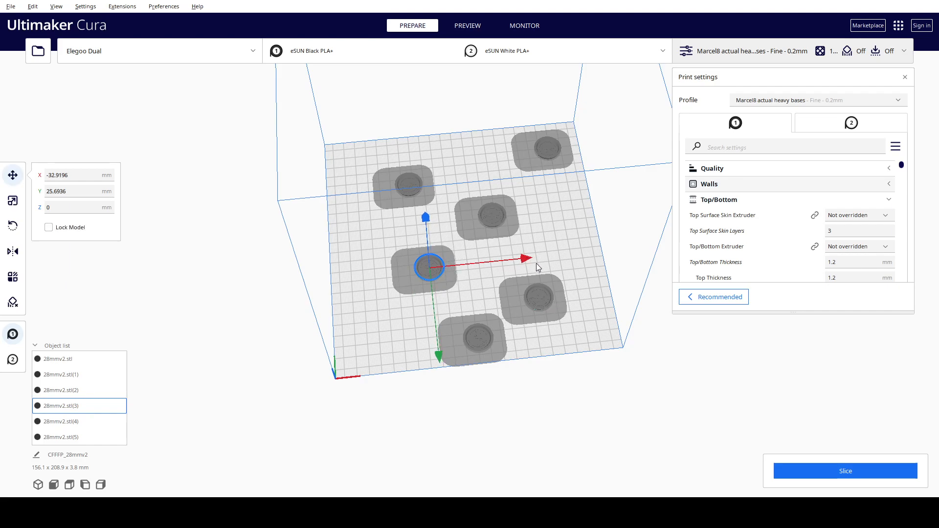
{"action": "left_click_drag", "start_coordinate": [526, 259], "coordinate": [487, 262]}
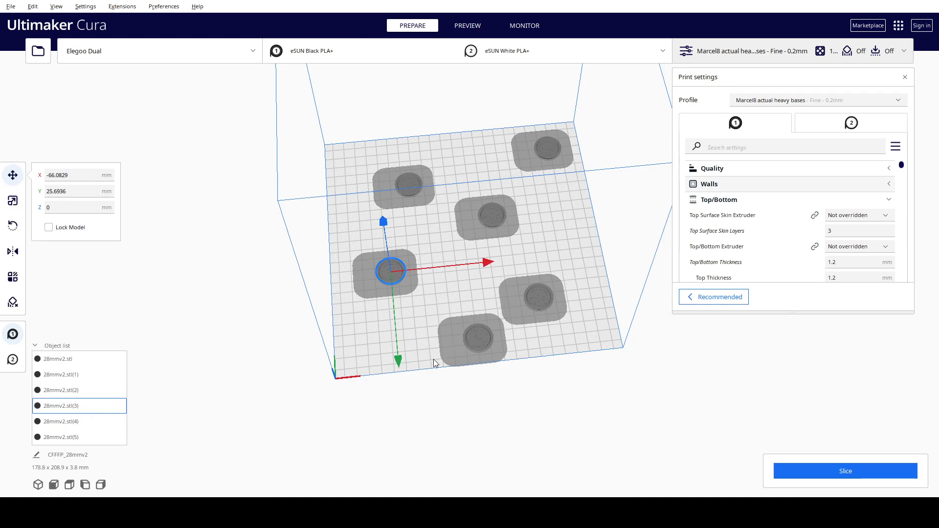
{"action": "left_click_drag", "start_coordinate": [401, 357], "coordinate": [407, 339]}
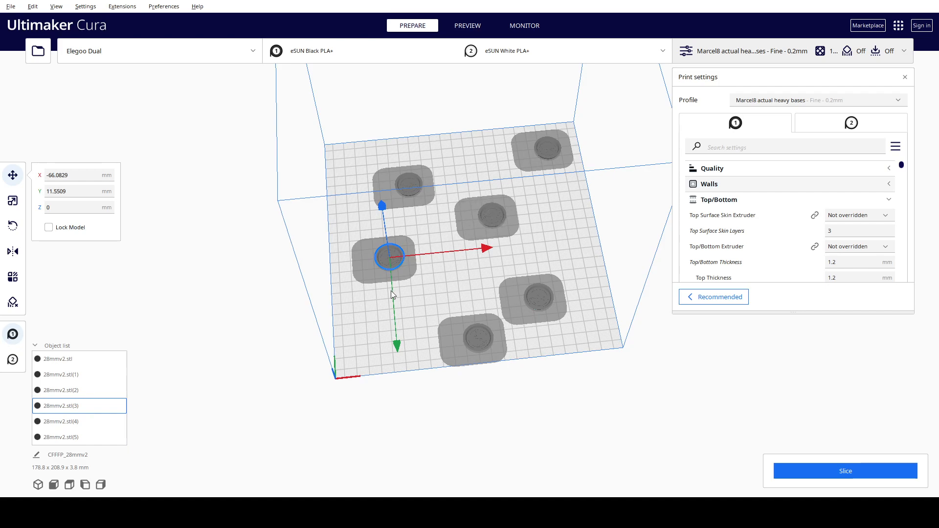
{"action": "left_click_drag", "start_coordinate": [398, 340], "coordinate": [400, 360]}
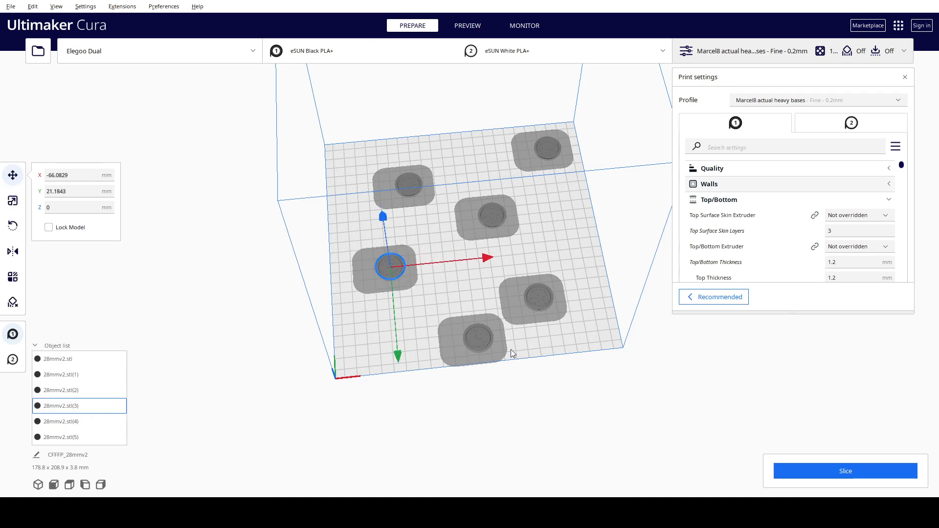
Move the high-X base near the front of the plate to X about 62 mm, Y about 62 mm.
{"action": "left_click", "coordinate": [547, 298]}
{"action": "left_click_drag", "start_coordinate": [554, 386], "coordinate": [551, 378]}
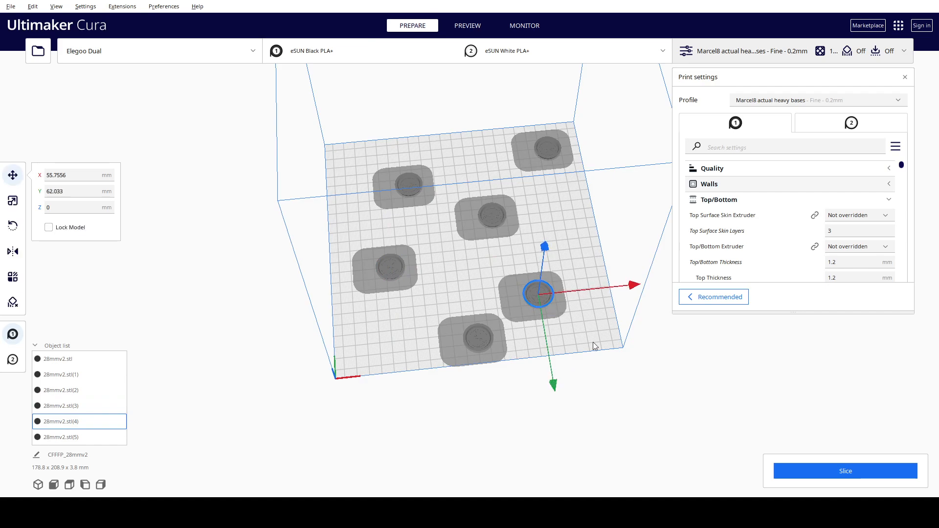
{"action": "mouse_move", "coordinate": [634, 286]}
{"action": "left_mouse_down"}
{"action": "mouse_move", "coordinate": [501, 287]}
{"action": "mouse_move", "coordinate": [639, 268]}
{"action": "left_mouse_up"}
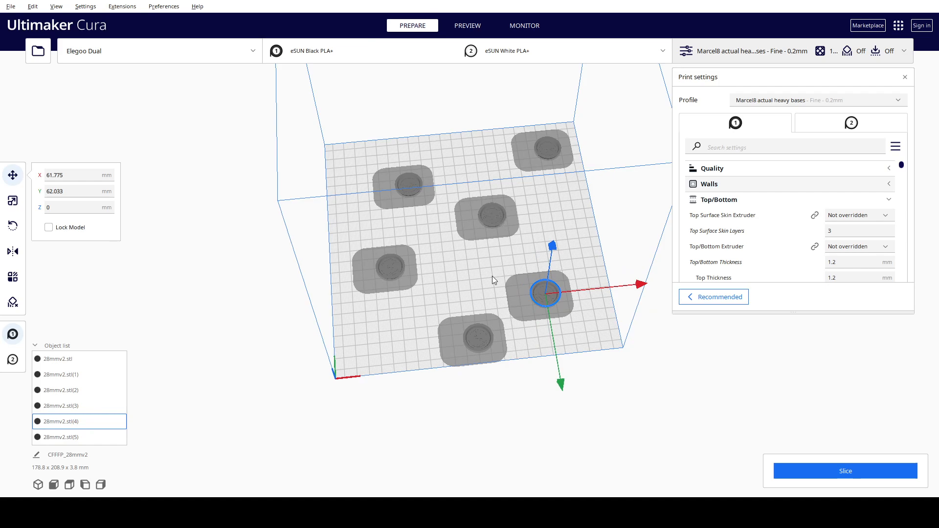
Move the frontmost base to X about -15 mm, Y about 100 mm.
{"action": "left_click", "coordinate": [493, 345]}
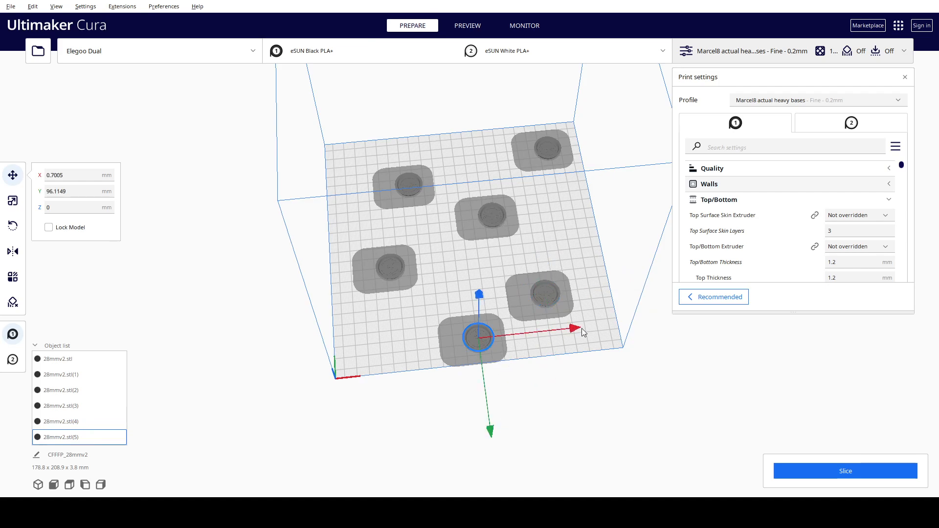
{"action": "left_click_drag", "start_coordinate": [575, 329], "coordinate": [622, 322]}
{"action": "mouse_move", "coordinate": [545, 427]}
{"action": "left_mouse_down"}
{"action": "mouse_move", "coordinate": [548, 441]}
{"action": "mouse_move", "coordinate": [547, 434]}
{"action": "left_mouse_up"}
{"action": "left_click_drag", "start_coordinate": [625, 326], "coordinate": [563, 336]}
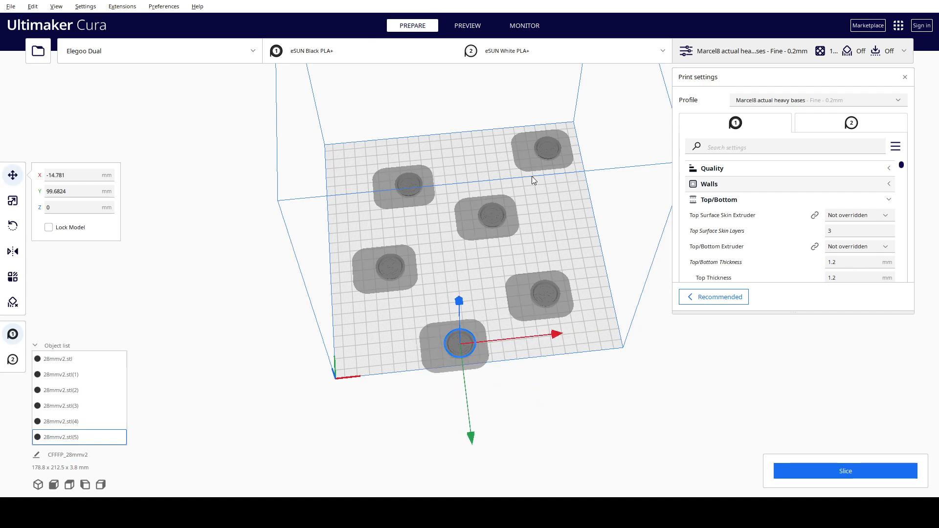
Check the gaps around the rear corner base and nudge the middle base slightly toward lower X.
{"action": "left_click", "coordinate": [547, 155]}
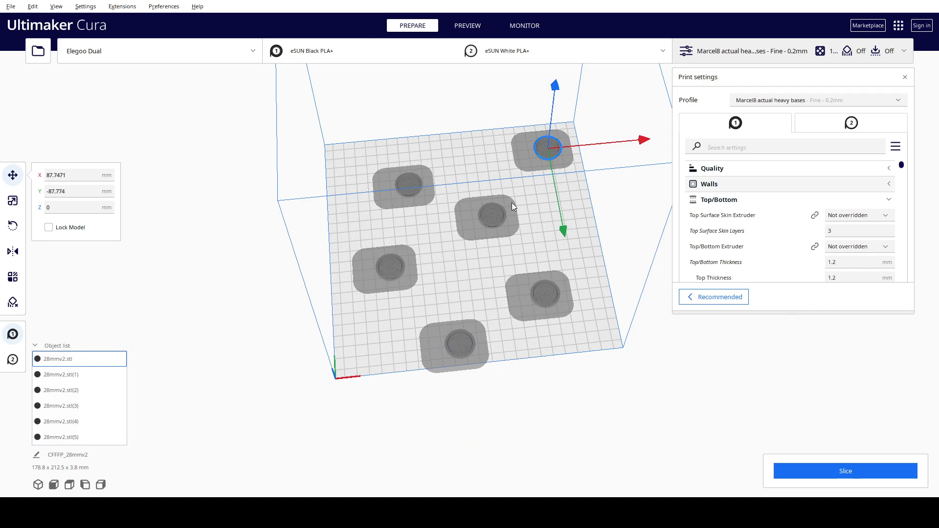
{"action": "scroll", "coordinate": [510, 203], "scroll_direction": "up", "scroll_amount": 2}
{"action": "right_click_drag", "start_coordinate": [566, 201], "coordinate": [573, 237]}
{"action": "right_click_drag", "start_coordinate": [555, 199], "coordinate": [562, 293]}
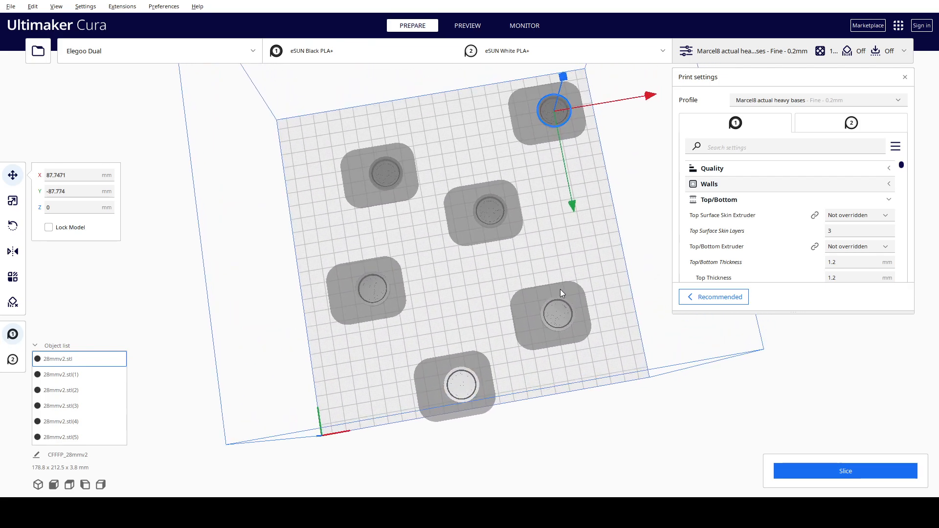
{"action": "right_click_drag", "start_coordinate": [574, 257], "coordinate": [564, 222]}
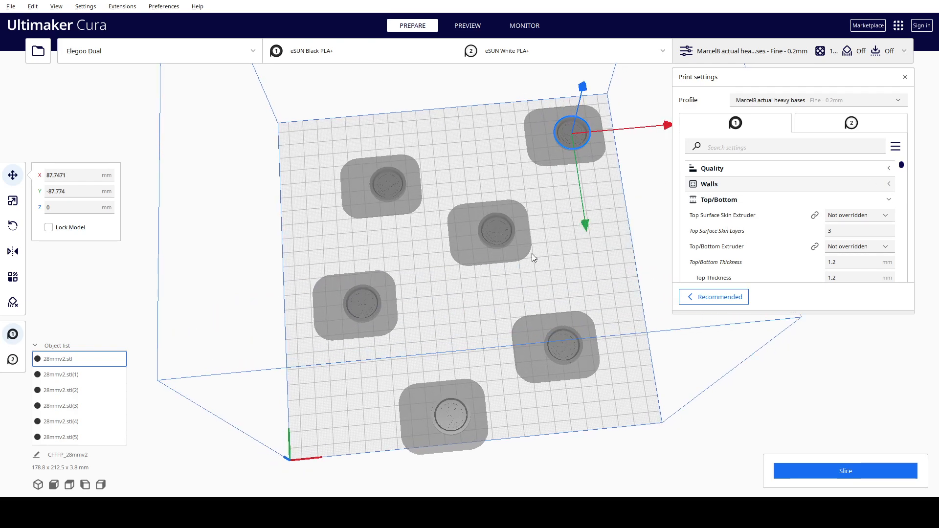
{"action": "left_click", "coordinate": [498, 227]}
{"action": "left_click_drag", "start_coordinate": [592, 223], "coordinate": [586, 218]}
Nudge the outermost low-X base outward to X about -73 mm and slightly rearward to Y about 20 mm.
{"action": "left_click", "coordinate": [362, 302]}
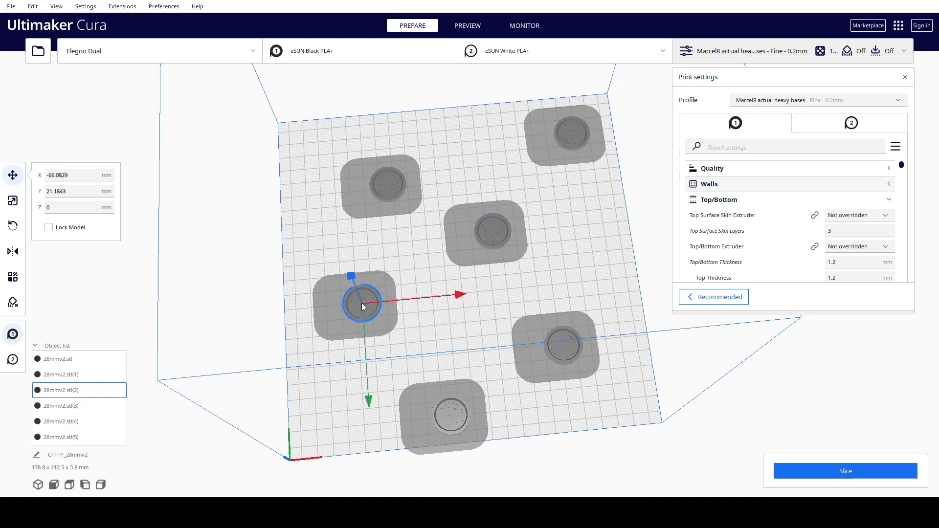
{"action": "left_click_drag", "start_coordinate": [452, 302], "coordinate": [448, 297]}
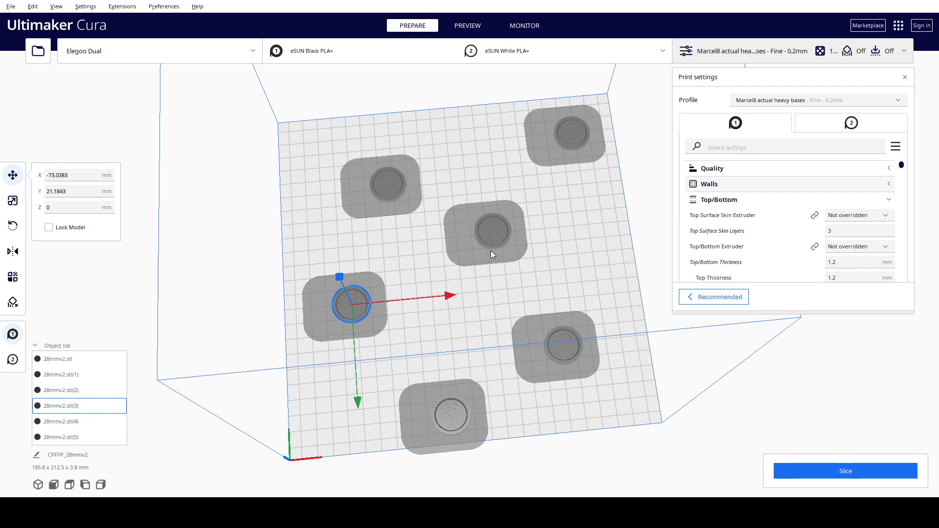
{"action": "scroll", "coordinate": [369, 312], "scroll_direction": "up", "scroll_amount": 5}
{"action": "right_click_drag", "start_coordinate": [390, 306], "coordinate": [434, 278]}
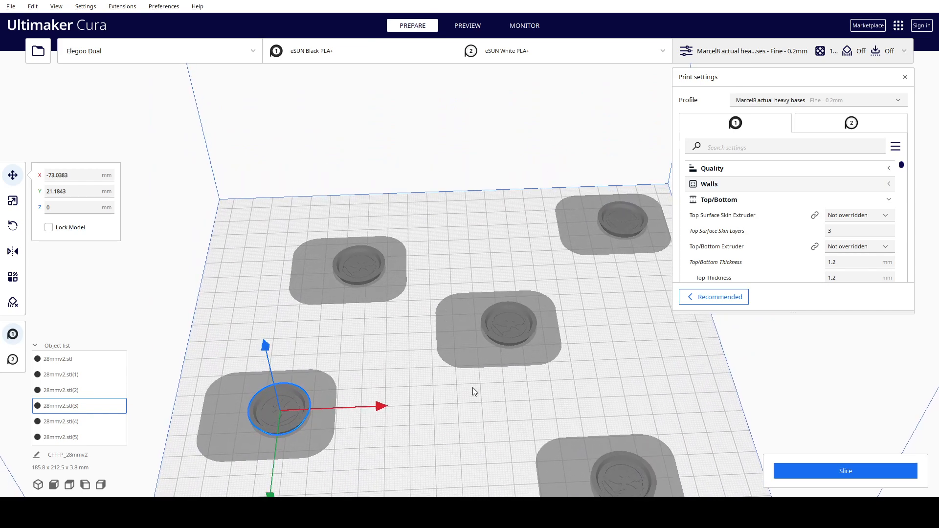
{"action": "middle_click_drag", "start_coordinate": [474, 389], "coordinate": [451, 271]}
{"action": "right_click_drag", "start_coordinate": [451, 271], "coordinate": [455, 283]}
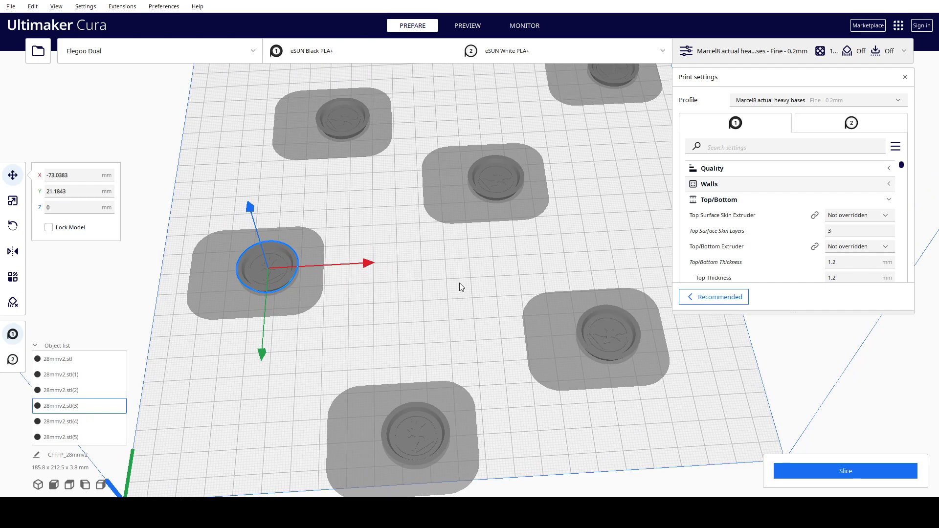
{"action": "left_click_drag", "start_coordinate": [264, 348], "coordinate": [263, 348]}
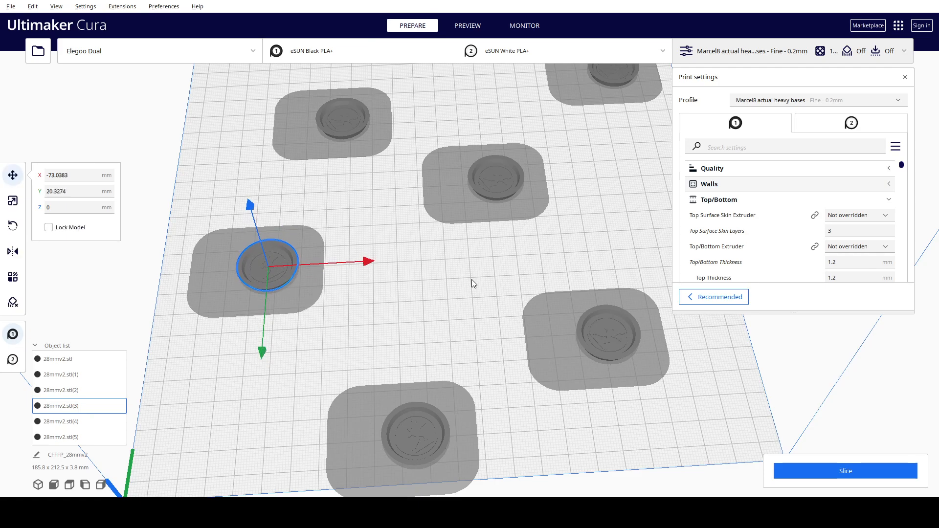
Slice the plate of six bases and preview the result in layer view.
{"action": "scroll", "coordinate": [471, 279], "scroll_direction": "down", "scroll_amount": 1}
{"action": "scroll", "coordinate": [489, 267], "scroll_direction": "down", "scroll_amount": 1}
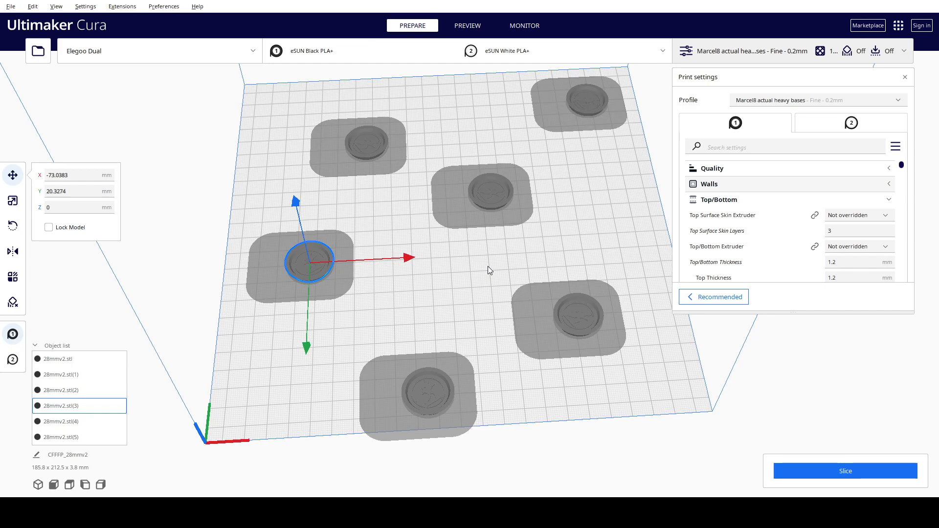
{"action": "left_click", "coordinate": [868, 466]}
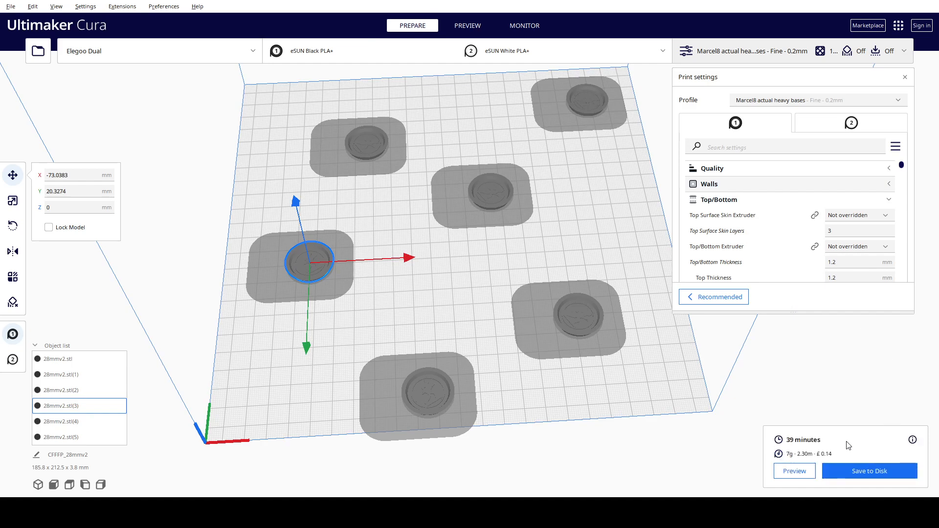
{"action": "left_click", "coordinate": [794, 471]}
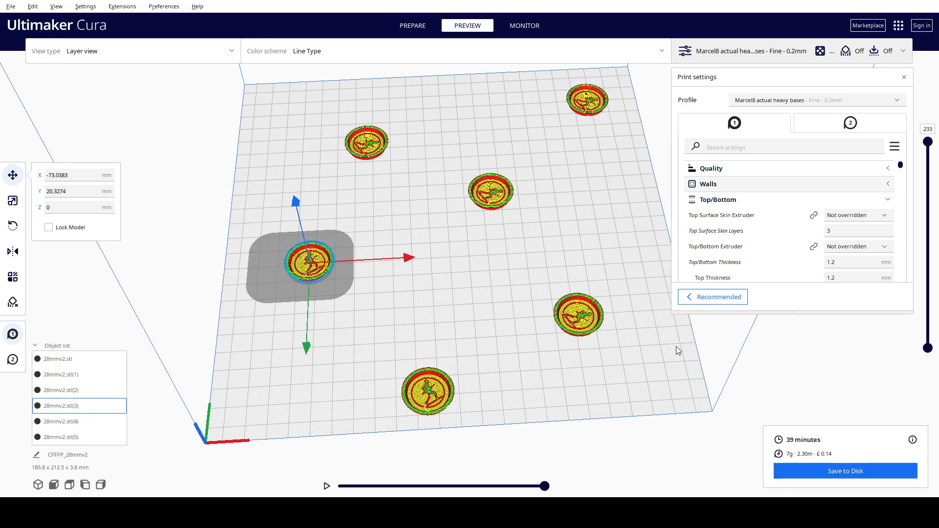
{"action": "left_click_drag", "start_coordinate": [928, 142], "coordinate": [906, 146]}
Reset the rotation of the frontmost base and slice the plate of six bases again.
{"action": "left_click", "coordinate": [14, 226]}
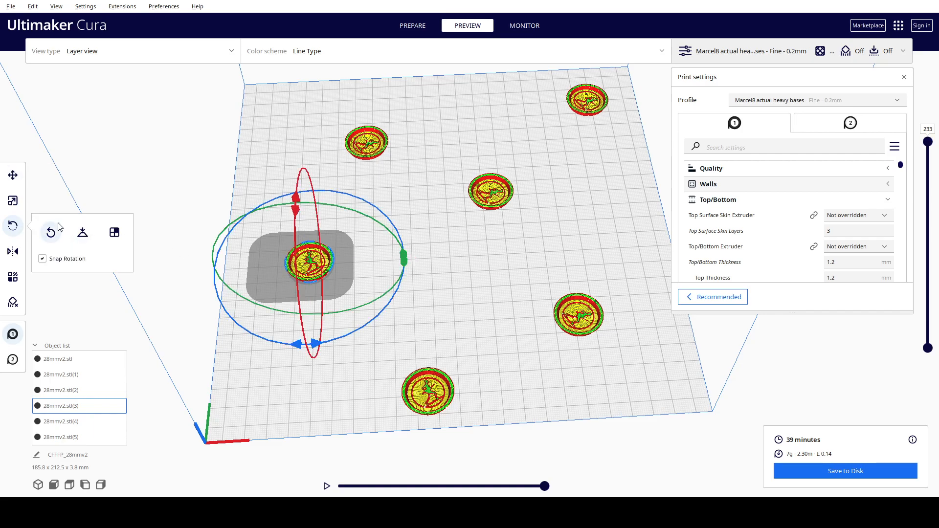
{"action": "left_click", "coordinate": [13, 201]}
{"action": "left_click", "coordinate": [14, 226]}
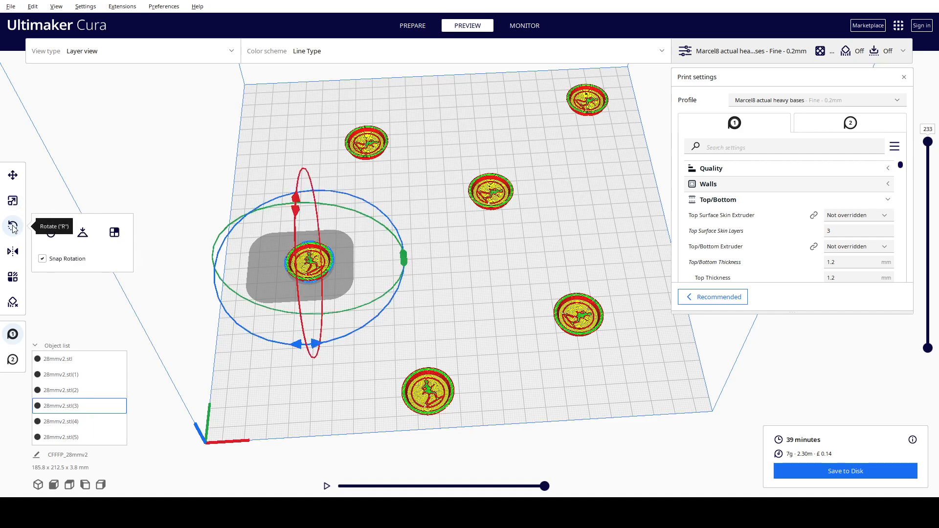
{"action": "left_click", "coordinate": [419, 395]}
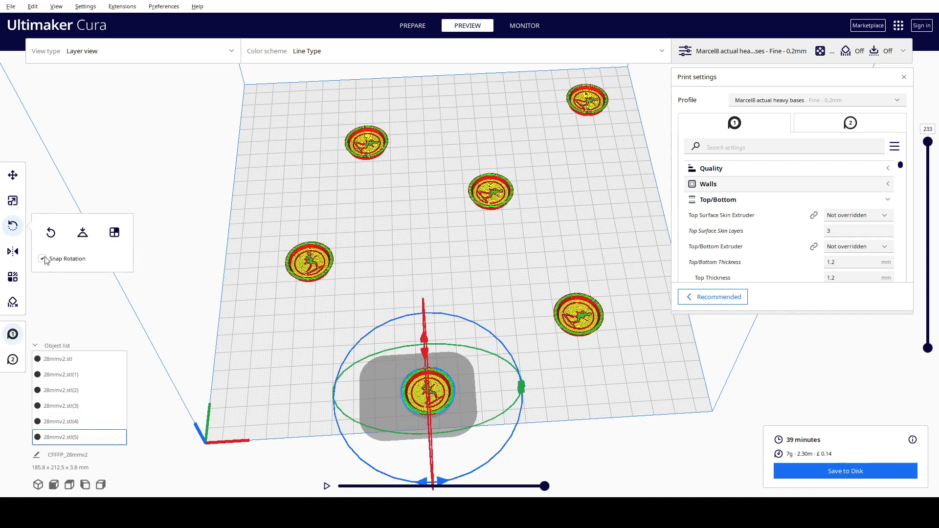
{"action": "left_click", "coordinate": [50, 234]}
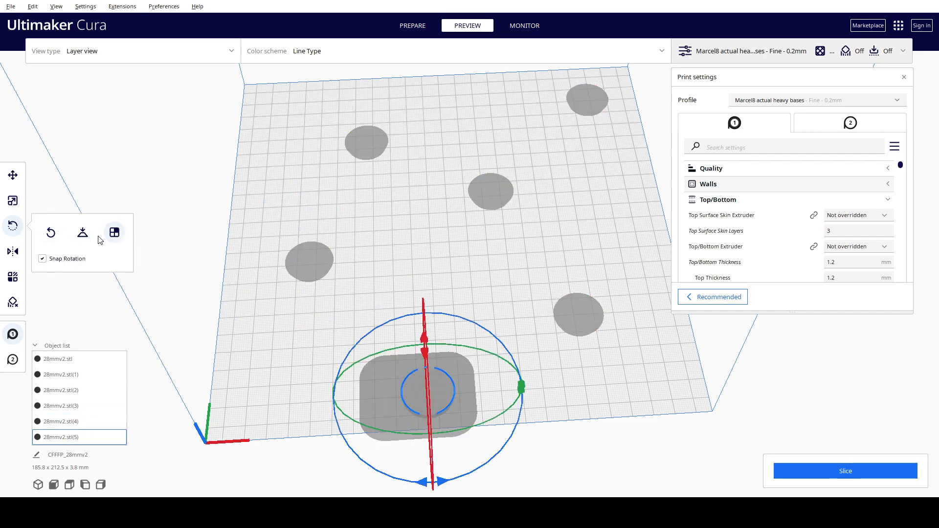
{"action": "left_click", "coordinate": [304, 259]}
{"action": "left_click", "coordinate": [842, 469]}
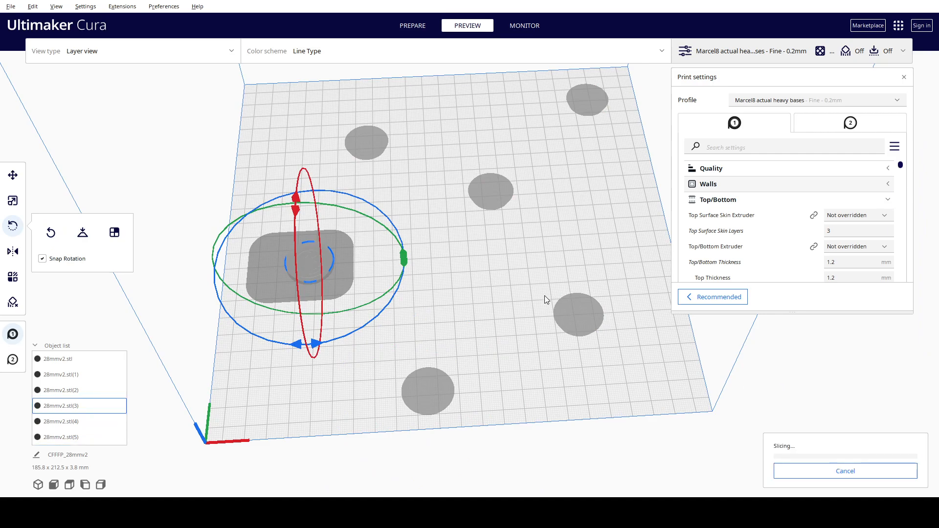
{"action": "key", "text": "t"}
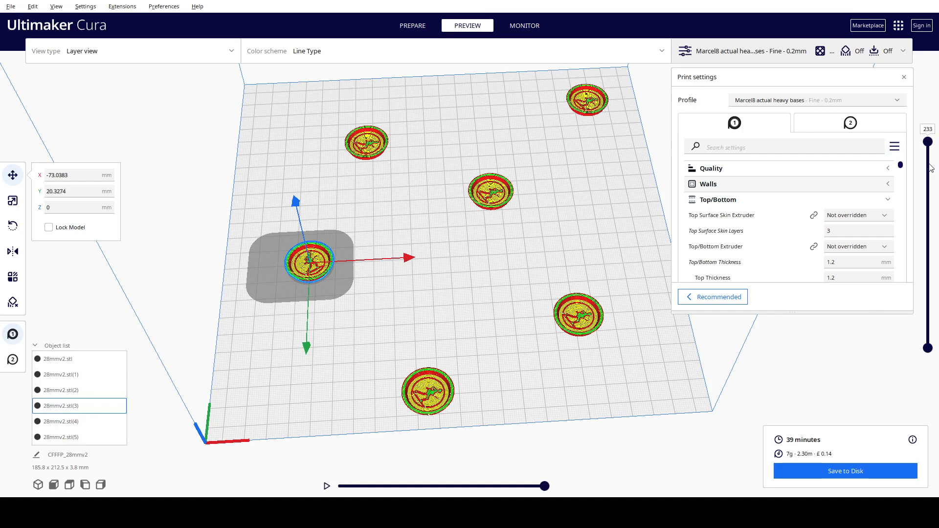
Search the print settings for HOLES and look through the hole-related Walls, Mesh Fixes and Experimental options.
{"action": "left_click_drag", "start_coordinate": [901, 164], "coordinate": [901, 164]}
{"action": "left_click", "coordinate": [777, 150]}
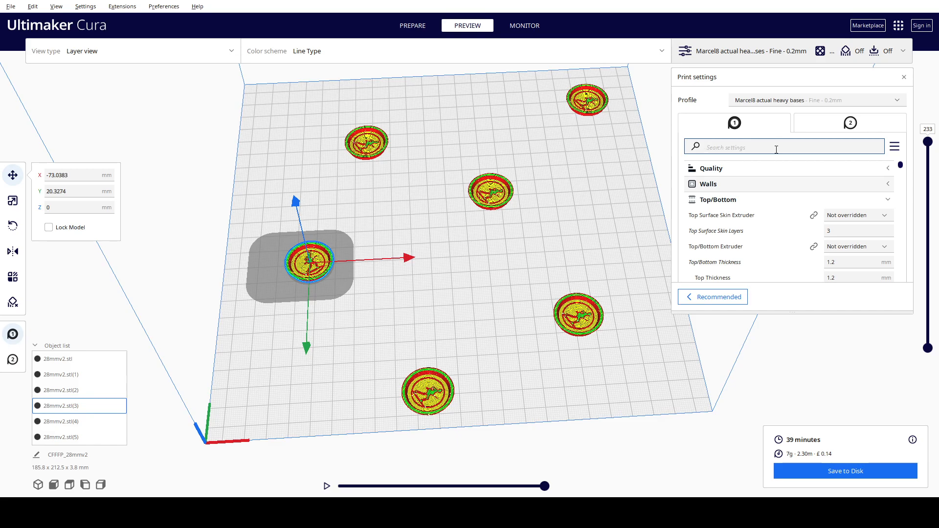
{"action": "scroll", "coordinate": [594, 278], "scroll_direction": "up", "scroll_amount": 5}
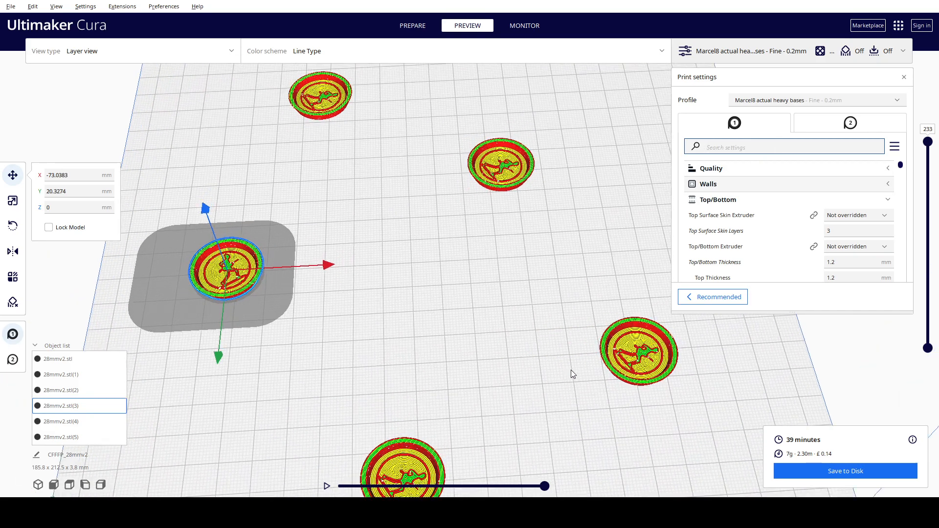
{"action": "right_click_drag", "start_coordinate": [546, 221], "coordinate": [783, 292]}
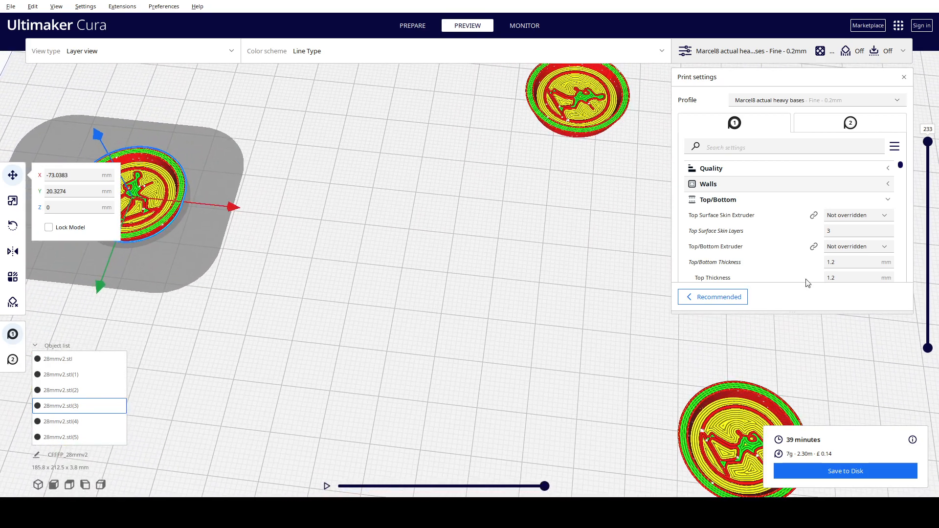
{"action": "mouse_move", "coordinate": [928, 141]}
{"action": "left_mouse_down"}
{"action": "mouse_move", "coordinate": [933, 190]}
{"action": "mouse_move", "coordinate": [928, 142]}
{"action": "left_mouse_up"}
{"action": "left_click", "coordinate": [771, 147]}
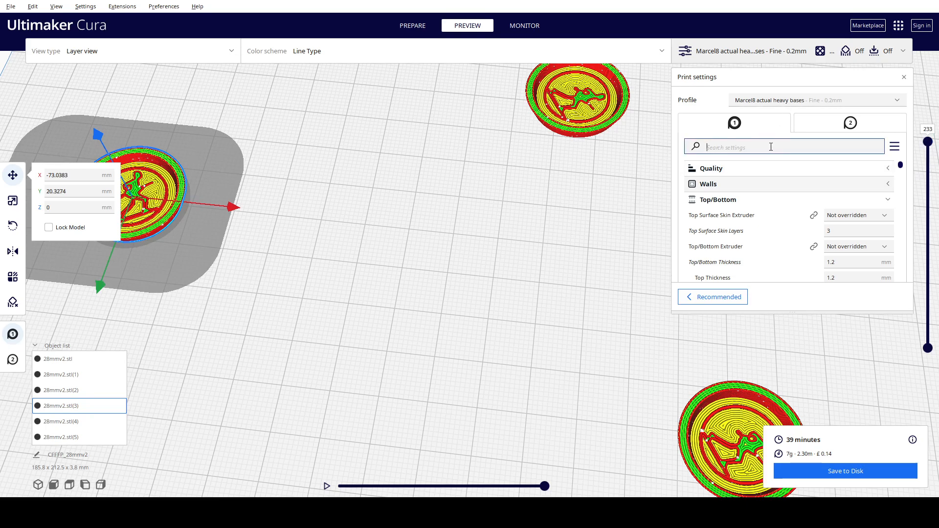
{"action": "type", "text": "HOLES"}
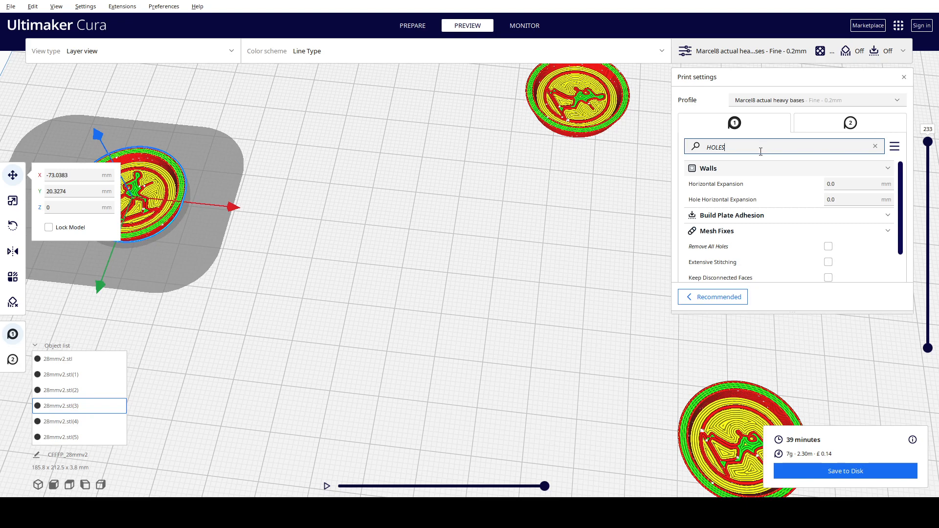
{"action": "mouse_move", "coordinate": [785, 201]}
{"action": "scroll", "coordinate": [781, 190], "scroll_direction": "down", "scroll_amount": 2}
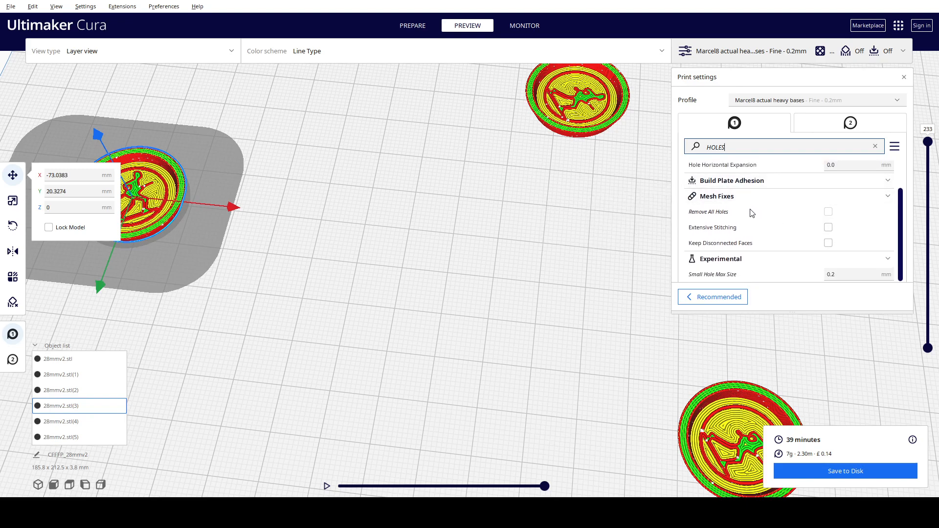
{"action": "mouse_move", "coordinate": [720, 216]}
Save the sliced plate to disk as 5x_25mmv2.gcode in the E:/3dSTLs/bases/good folder.
{"action": "right_click_drag", "start_coordinate": [358, 263], "coordinate": [339, 216]}
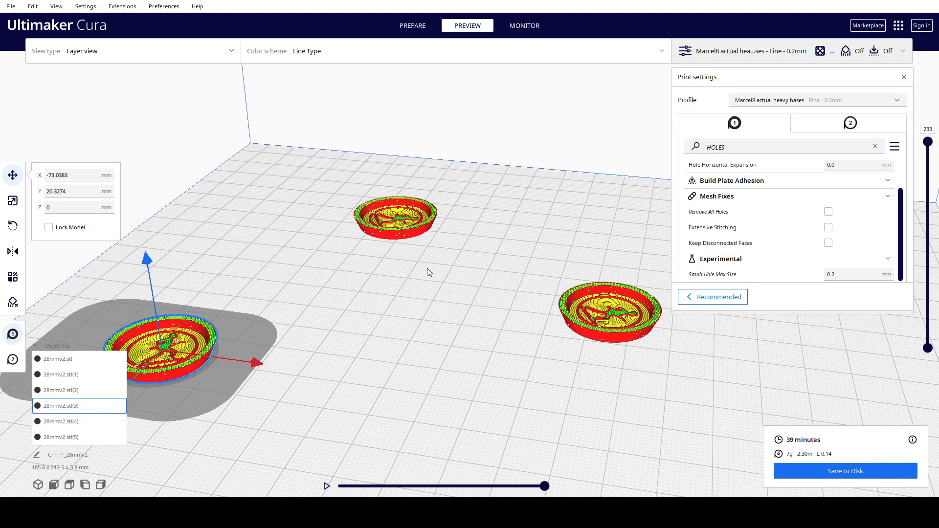
{"action": "left_click_drag", "start_coordinate": [929, 142], "coordinate": [881, 138]}
{"action": "scroll", "coordinate": [512, 276], "scroll_direction": "down", "scroll_amount": 6}
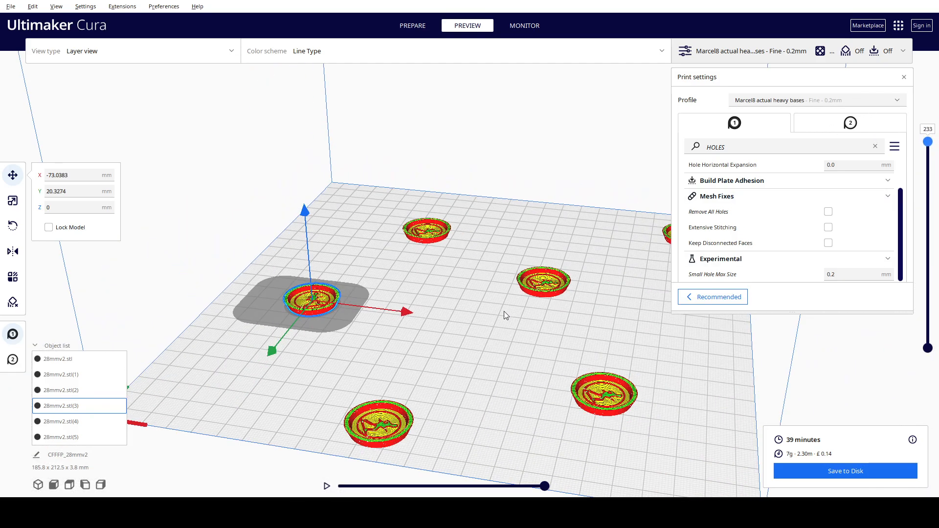
{"action": "right_click_drag", "start_coordinate": [473, 310], "coordinate": [541, 392]}
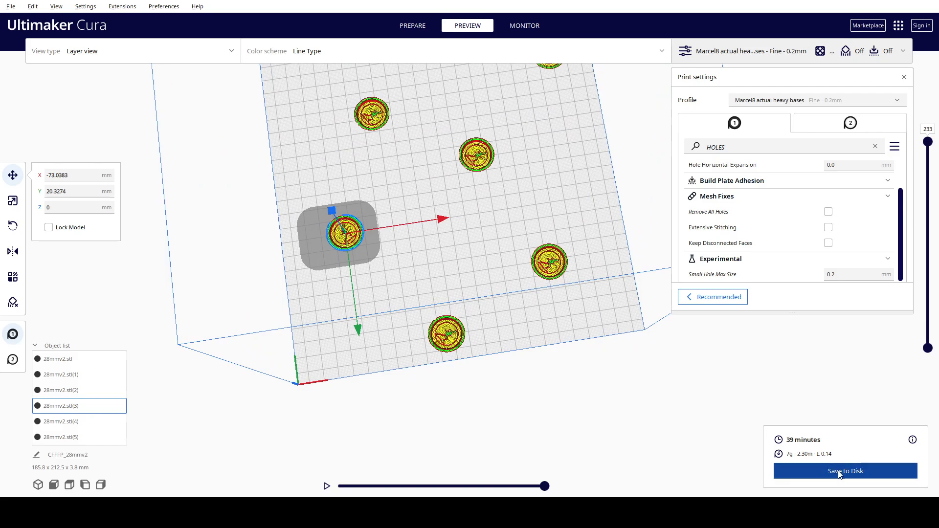
{"action": "scroll", "coordinate": [560, 343], "scroll_direction": "up", "scroll_amount": 4}
{"action": "scroll", "coordinate": [562, 350], "scroll_direction": "down", "scroll_amount": 5}
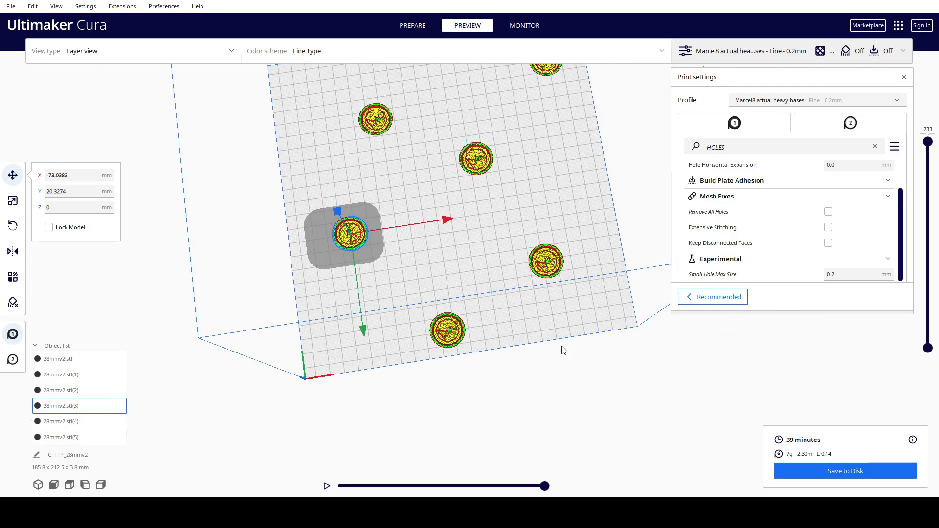
{"action": "scroll", "coordinate": [563, 351], "scroll_direction": "down", "scroll_amount": 2}
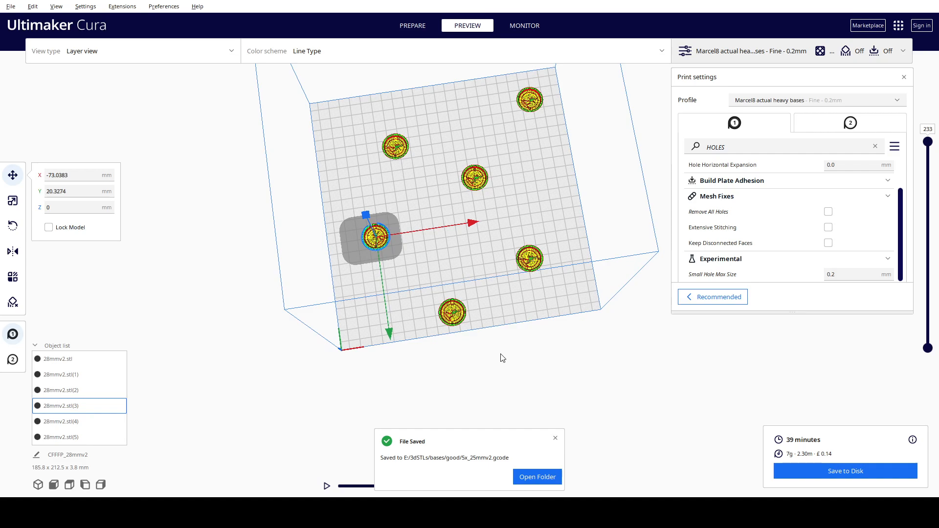
Inspect the frontmost base and the other sliced bases from several angles in layer view.
{"action": "left_click", "coordinate": [454, 316]}
{"action": "right_click_drag", "start_coordinate": [184, 164], "coordinate": [185, 2]}
{"action": "scroll", "coordinate": [399, 361], "scroll_direction": "up", "scroll_amount": 8}
{"action": "right_click_drag", "start_coordinate": [386, 304], "coordinate": [266, 433]}
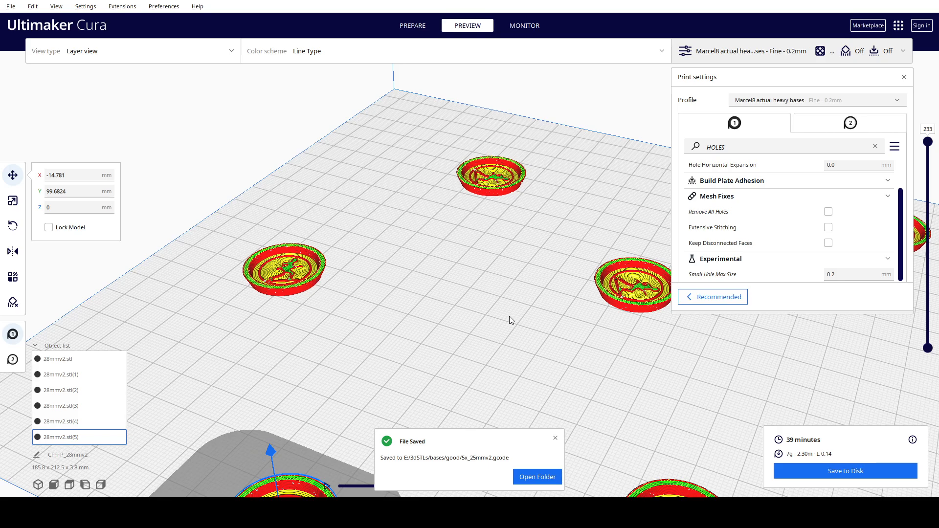
{"action": "scroll", "coordinate": [469, 315], "scroll_direction": "down", "scroll_amount": 5}
{"action": "right_click_drag", "start_coordinate": [469, 316], "coordinate": [512, 307]}
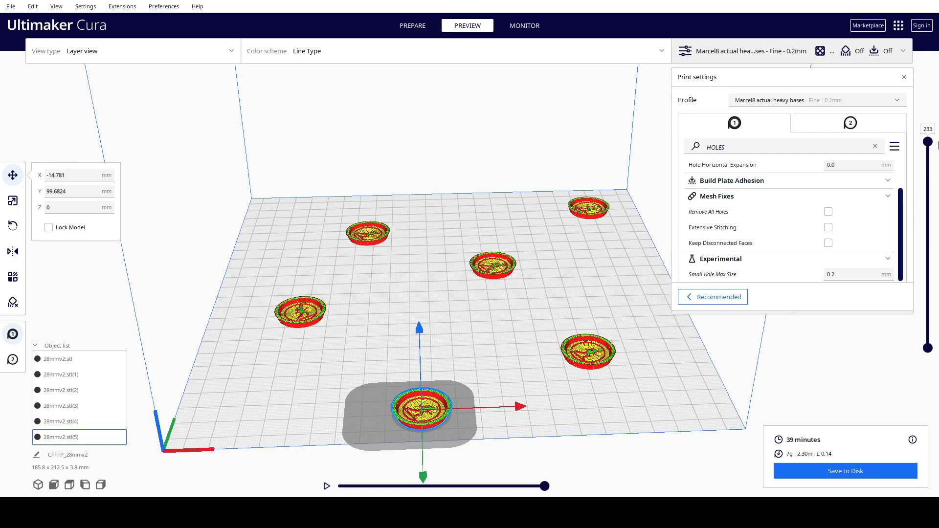
{"action": "mouse_move", "coordinate": [928, 142]}
{"action": "left_mouse_down"}
{"action": "mouse_move", "coordinate": [926, 274]}
{"action": "mouse_move", "coordinate": [929, 142]}
{"action": "left_mouse_up"}
Delete all six bases from the build plate.
{"action": "left_click", "coordinate": [10, 6]}
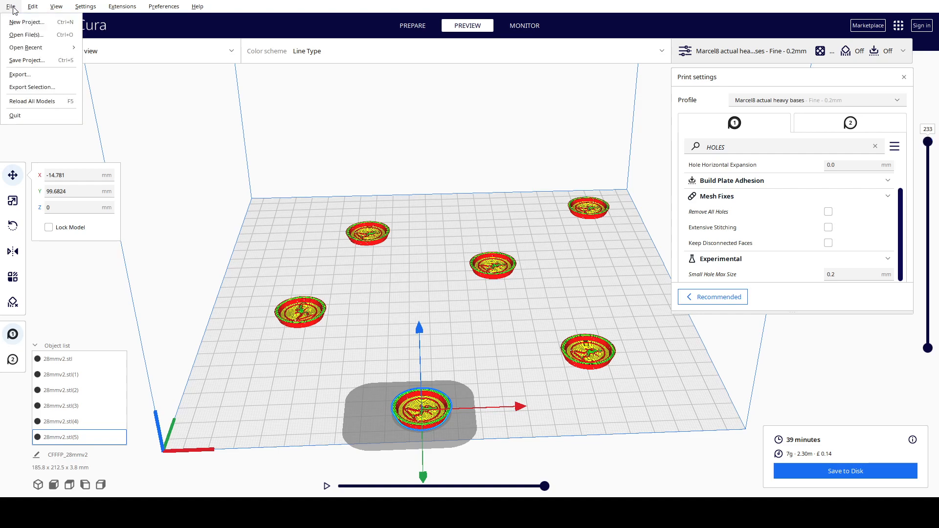
{"action": "left_click", "coordinate": [237, 175]}
{"action": "key", "text": "ctrl+a"}
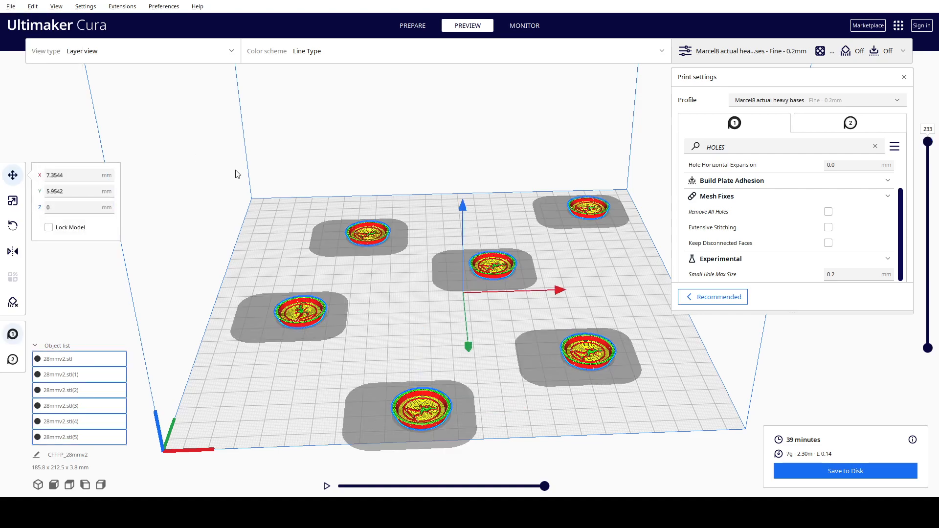
{"action": "key", "text": "Delete"}
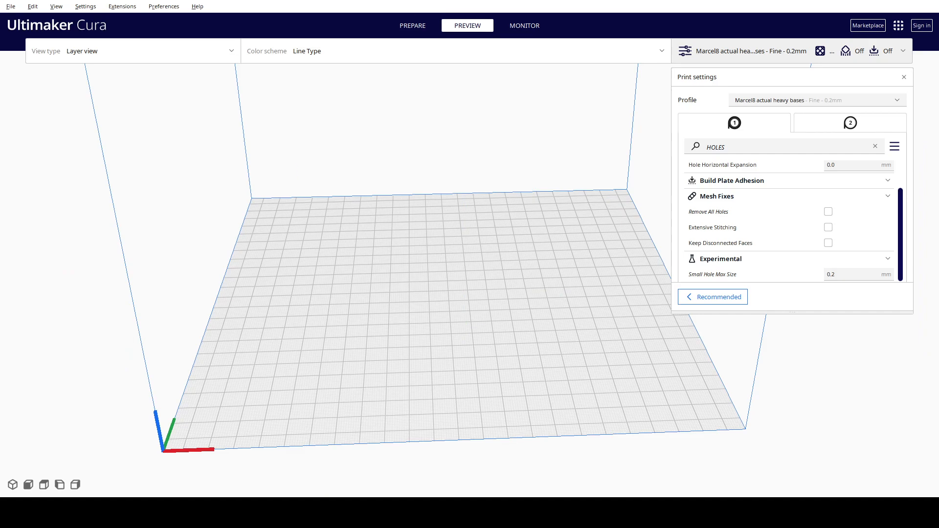
Return to the prepare stage with the 60mmv2.stl base loaded and view it up close.
{"action": "left_click", "coordinate": [410, 27]}
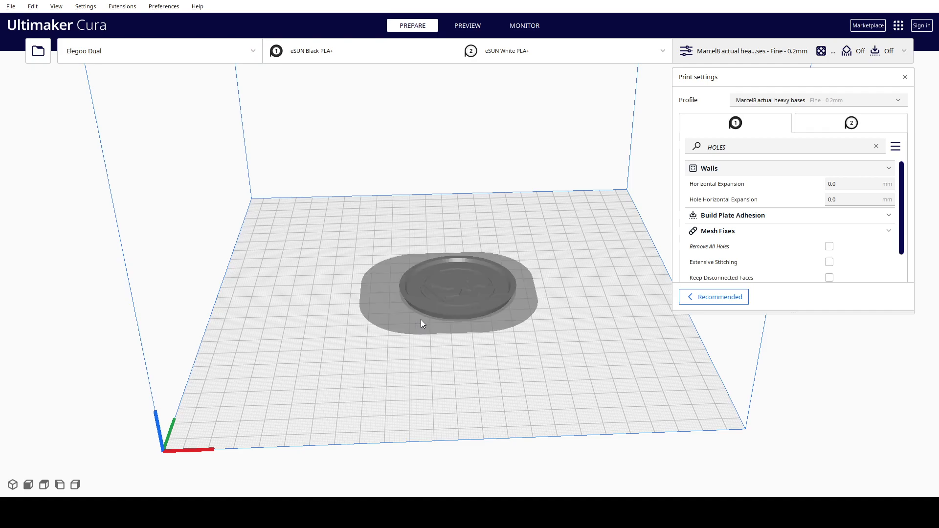
{"action": "right_click_drag", "start_coordinate": [512, 343], "coordinate": [524, 397]}
{"action": "scroll", "coordinate": [505, 262], "scroll_direction": "up", "scroll_amount": 5}
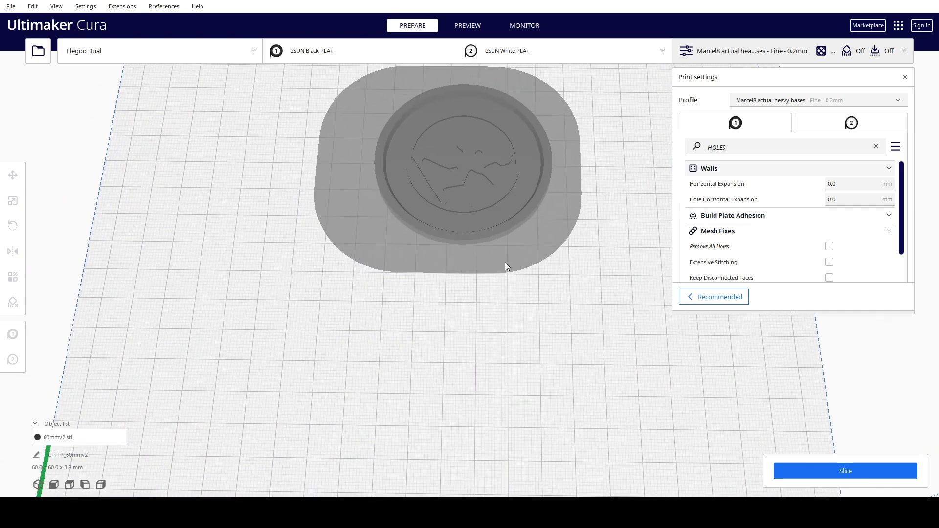
{"action": "right_click_drag", "start_coordinate": [636, 318], "coordinate": [626, 306]}
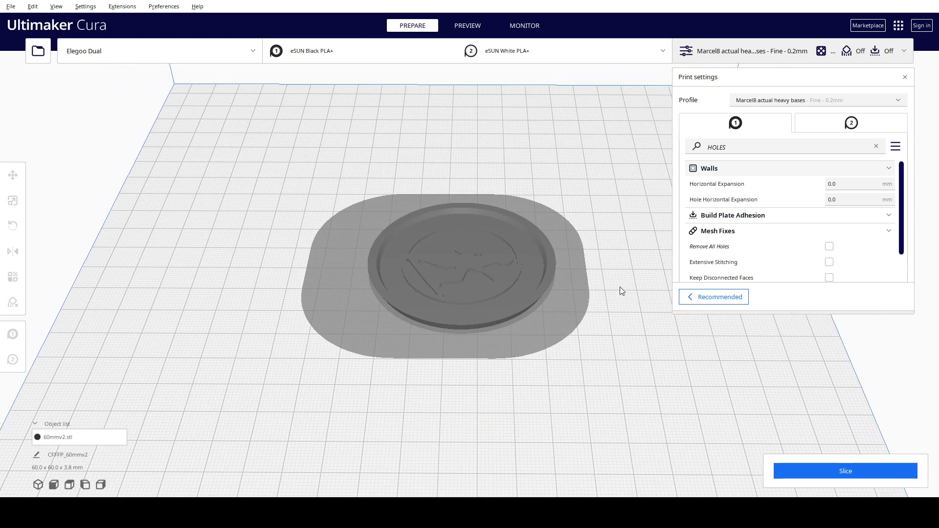
Scale the 60 mm base uniformly to 100 mm in X.
{"action": "left_click", "coordinate": [541, 254]}
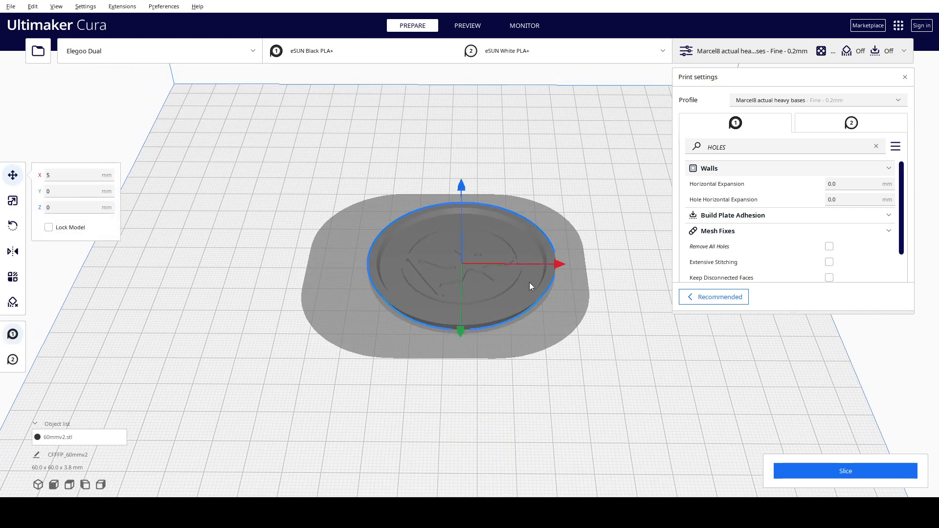
{"action": "left_click", "coordinate": [12, 201]}
{"action": "left_click_drag", "start_coordinate": [111, 201], "coordinate": [1, 210]}
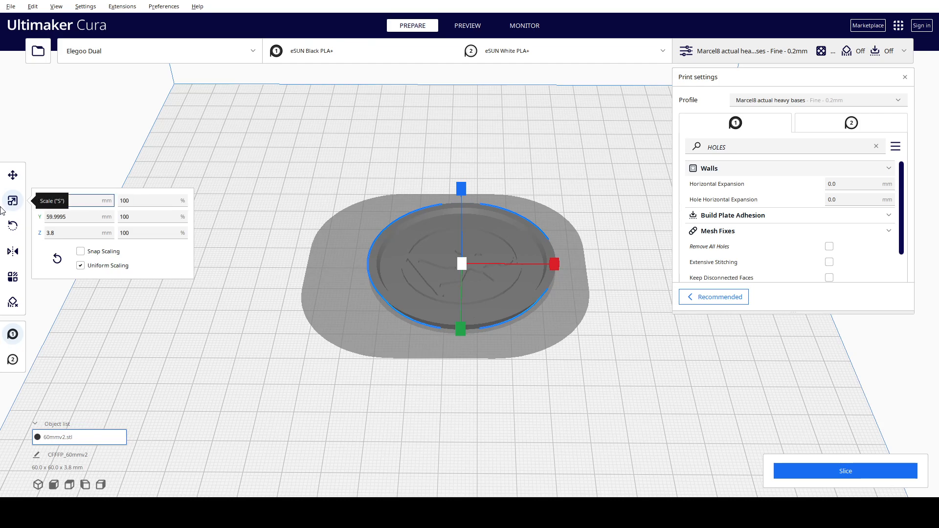
{"action": "type", "text": "1000"}
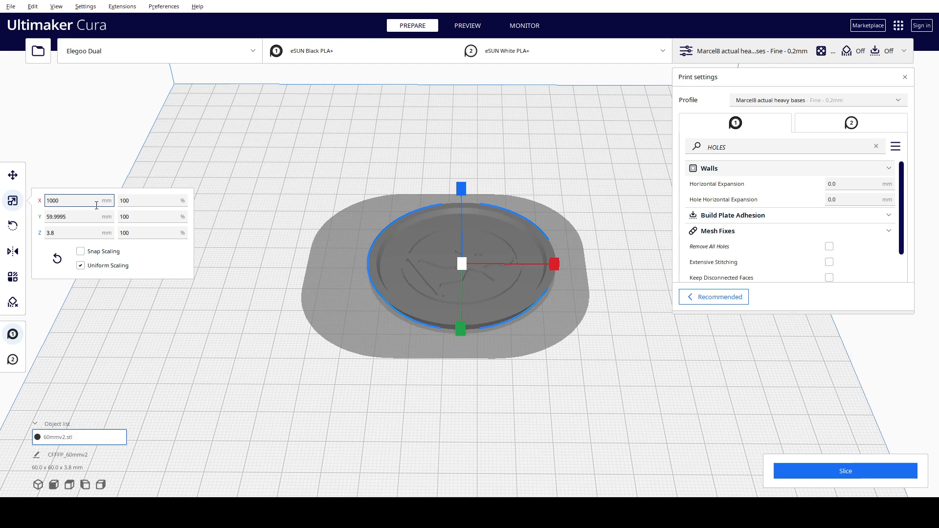
Turn off uniform scaling and set the base's Y size to 100 mm.
{"action": "left_click", "coordinate": [80, 265]}
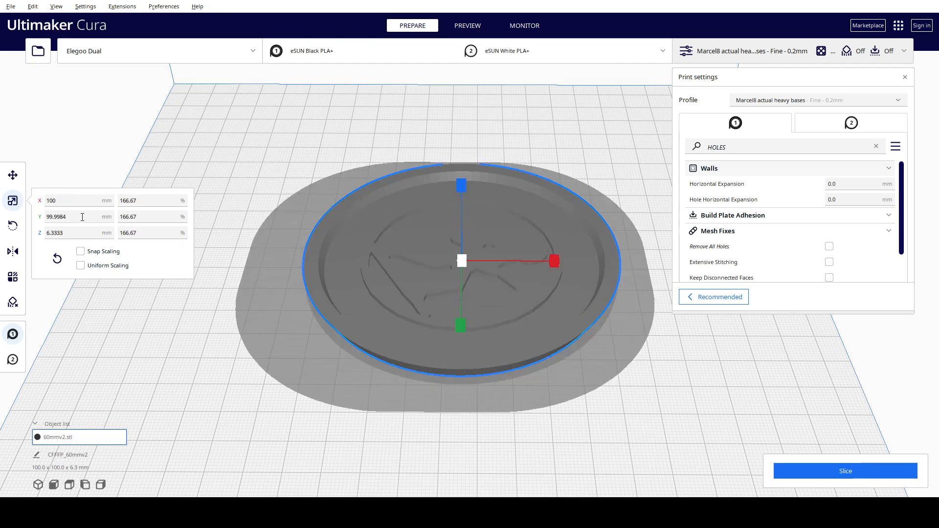
{"action": "left_click_drag", "start_coordinate": [82, 216], "coordinate": [2, 221]}
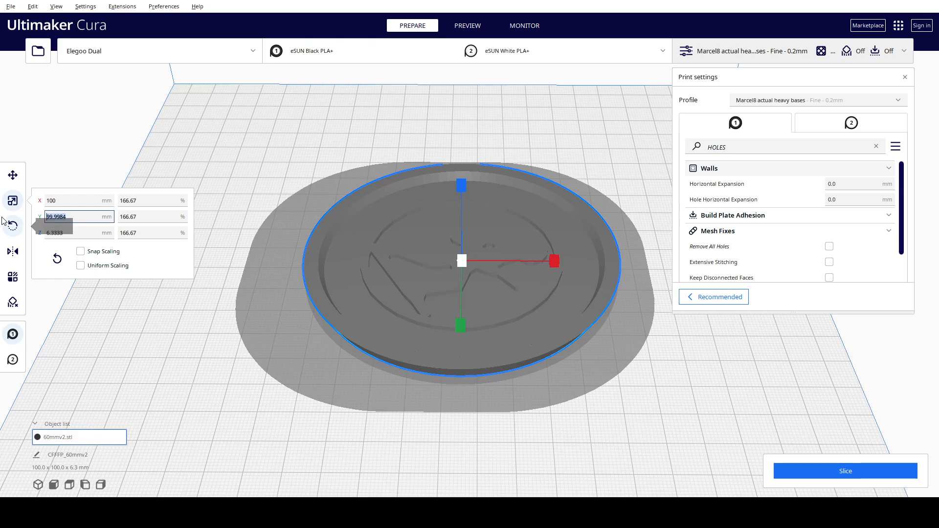
{"action": "type", "text": "100"}
{"action": "key", "text": "Tab"}
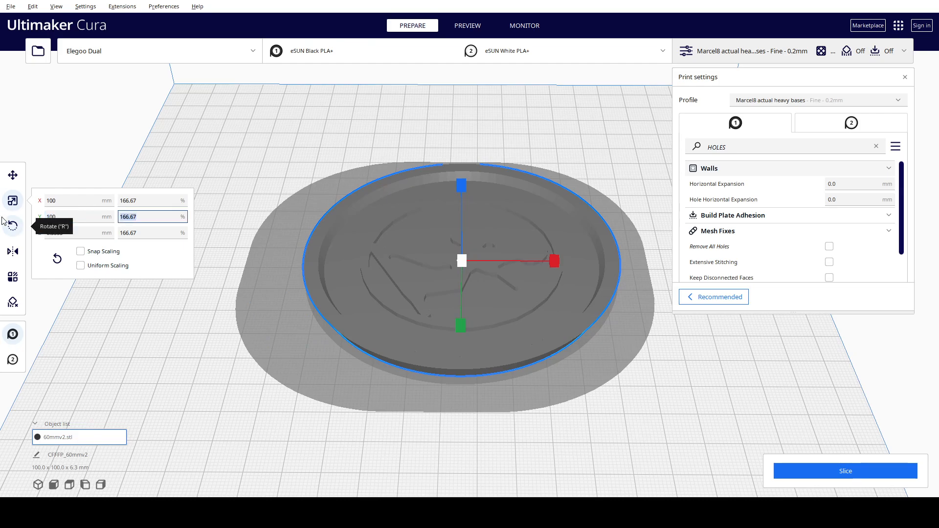
{"action": "key", "text": "Tab"}
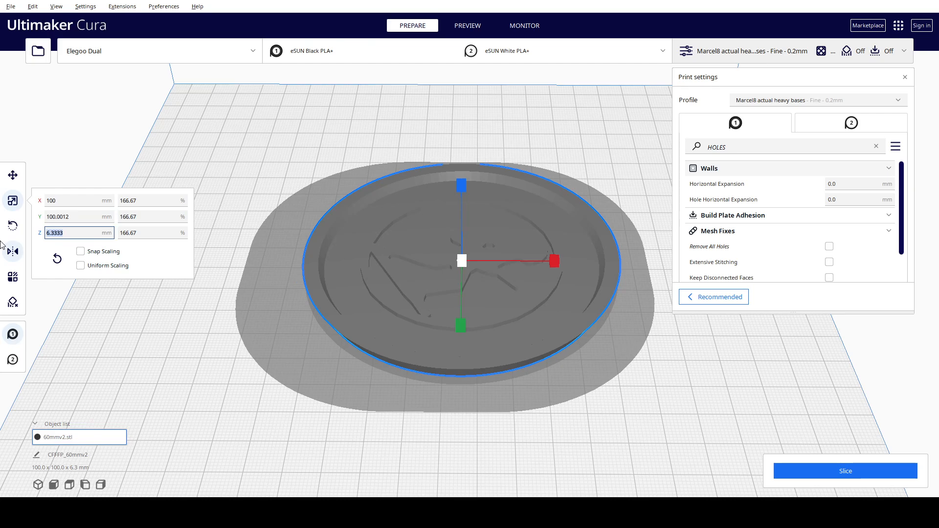
Set the base's Z height to 3.8 mm and check its profile from the side.
{"action": "type", "text": "30"}
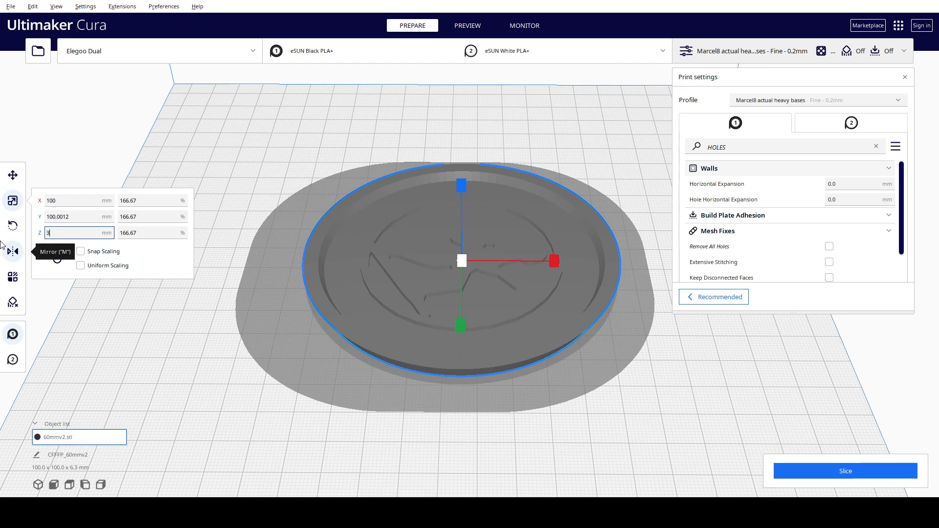
{"action": "key", "text": "Return"}
{"action": "right_click_drag", "start_coordinate": [352, 319], "coordinate": [314, 396]}
{"action": "scroll", "coordinate": [303, 295], "scroll_direction": "up", "scroll_amount": 5}
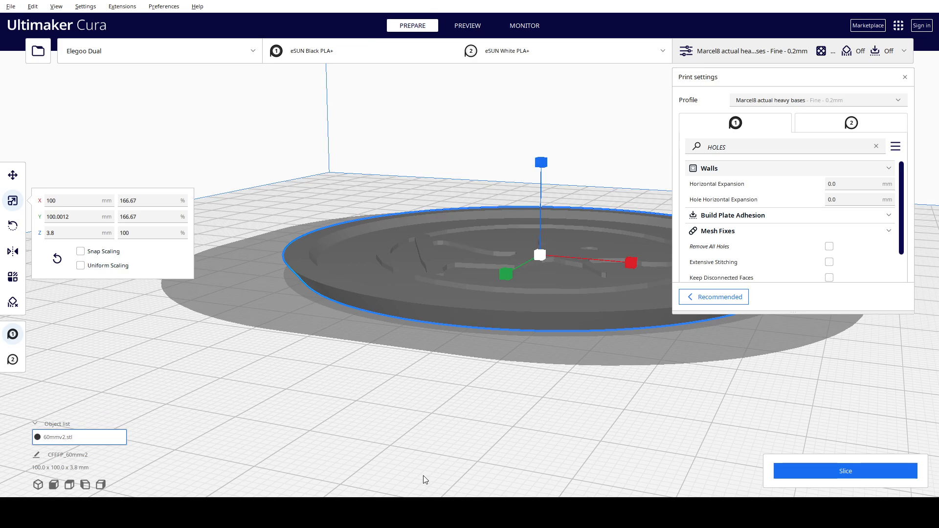
{"action": "right_click_drag", "start_coordinate": [370, 403], "coordinate": [518, 398]}
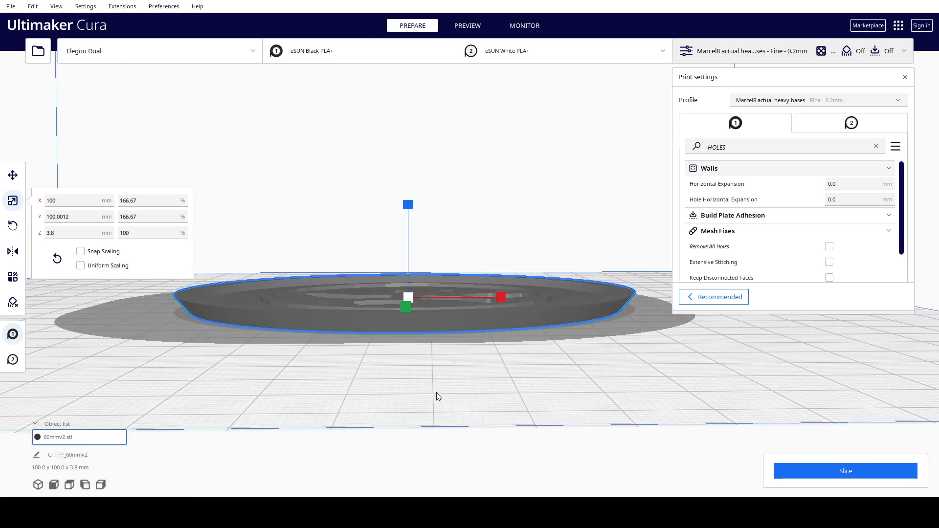
Move the 100 mm base to the front-left corner of the build plate, at about X -56 mm, Y 61 mm.
{"action": "right_click_drag", "start_coordinate": [526, 374], "coordinate": [551, 427]}
{"action": "scroll", "coordinate": [547, 416], "scroll_direction": "down", "scroll_amount": 7}
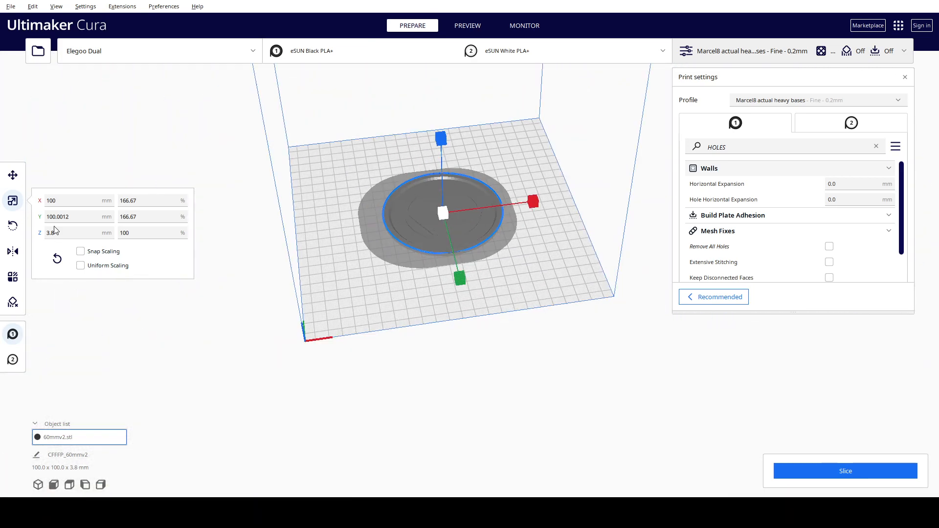
{"action": "left_click", "coordinate": [13, 175]}
{"action": "left_click_drag", "start_coordinate": [536, 202], "coordinate": [485, 213]}
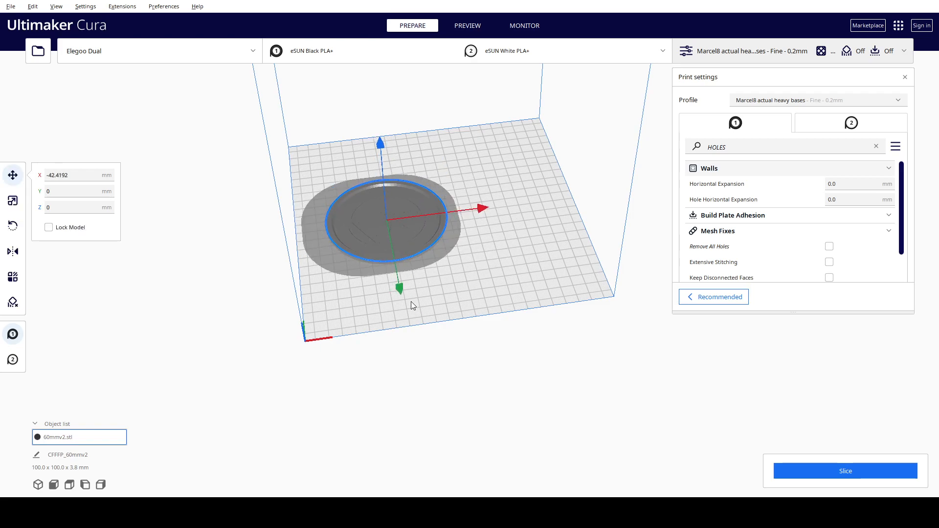
{"action": "left_click_drag", "start_coordinate": [403, 294], "coordinate": [415, 355]}
{"action": "left_click_drag", "start_coordinate": [490, 261], "coordinate": [477, 264]}
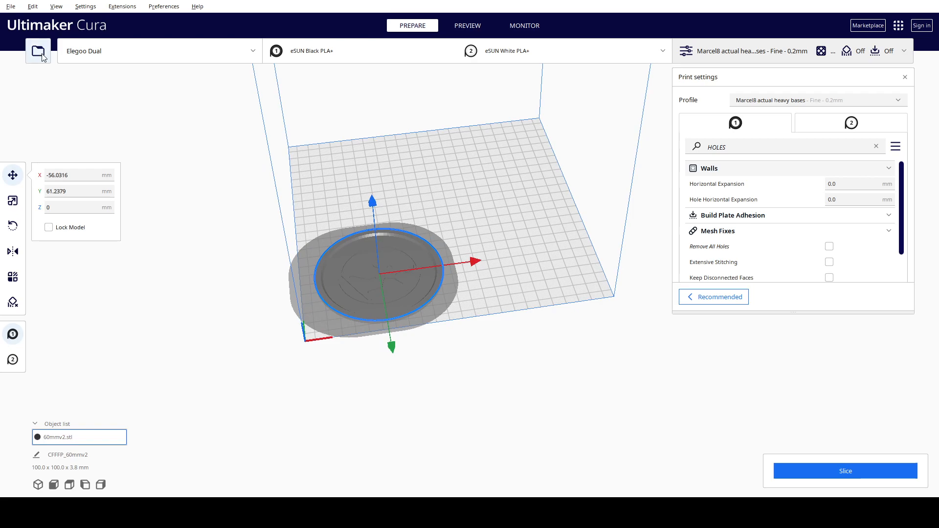
Duplicate the 100 mm base and reselect the Marcel8 actual heavy bases profile.
{"action": "left_click", "coordinate": [33, 6]}
{"action": "left_click", "coordinate": [65, 77]}
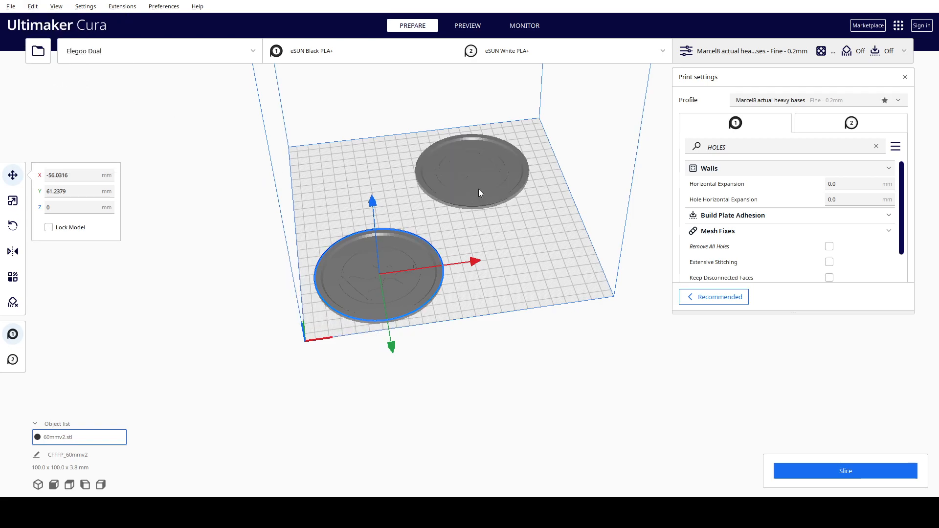
{"action": "left_click", "coordinate": [832, 100]}
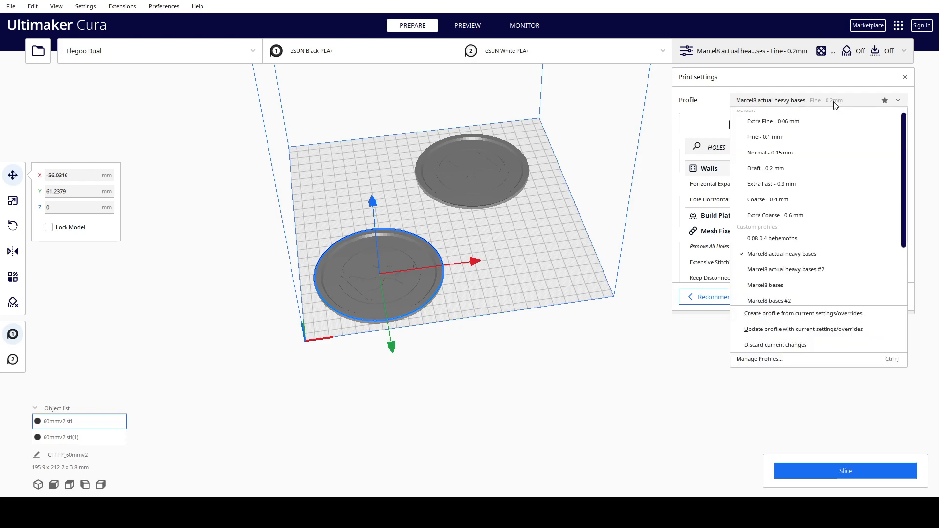
{"action": "left_click", "coordinate": [791, 254]}
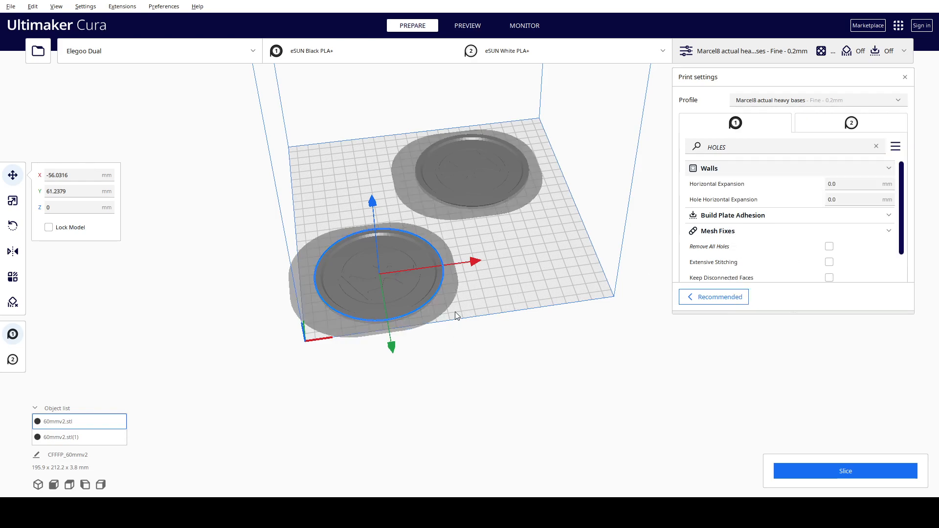
Swap the bases' corners, placing the original back-right at about X 56, Y -55 mm and the copy front-left at about X -55, Y 59 mm.
{"action": "left_click", "coordinate": [458, 182]}
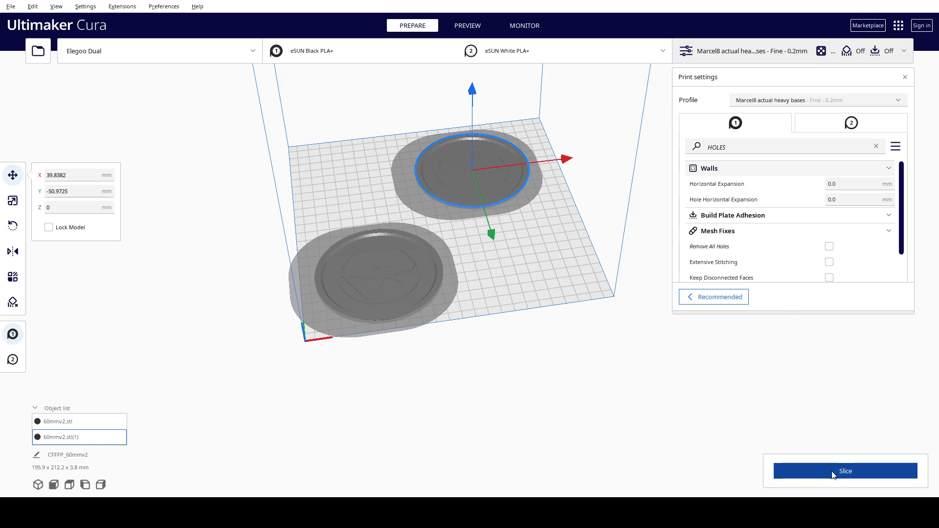
{"action": "left_click", "coordinate": [403, 287]}
{"action": "left_click", "coordinate": [499, 196]}
{"action": "left_click_drag", "start_coordinate": [491, 239], "coordinate": [529, 357]}
{"action": "left_click", "coordinate": [407, 277]}
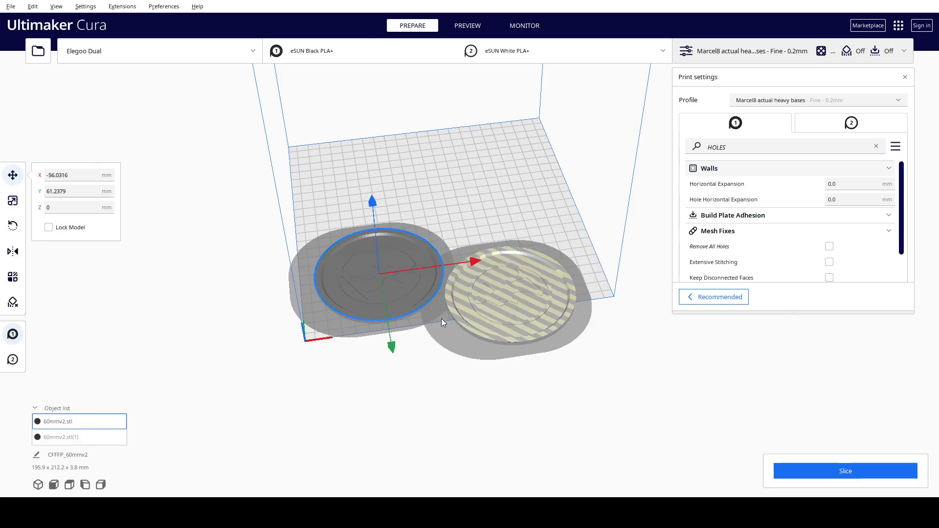
{"action": "left_click_drag", "start_coordinate": [390, 345], "coordinate": [364, 242]}
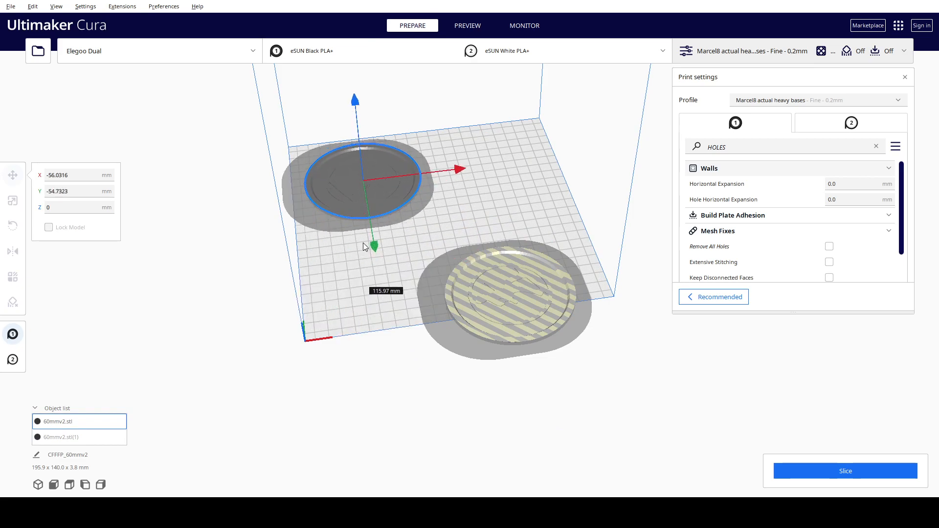
{"action": "left_click_drag", "start_coordinate": [458, 169], "coordinate": [591, 151]}
{"action": "left_click", "coordinate": [517, 332]}
{"action": "left_click_drag", "start_coordinate": [533, 366], "coordinate": [512, 323]}
{"action": "left_click_drag", "start_coordinate": [597, 245], "coordinate": [489, 264]}
Nudge the back-right base slightly toward the rear edge of the plate, to about Y -57 mm.
{"action": "scroll", "coordinate": [472, 313], "scroll_direction": "up", "scroll_amount": 3}
{"action": "left_click", "coordinate": [530, 165]}
{"action": "right_click", "coordinate": [581, 226]}
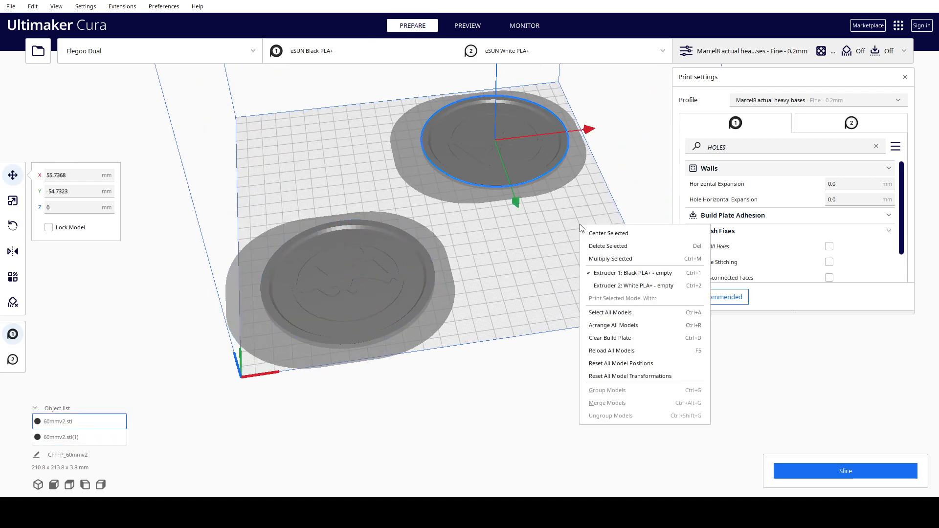
{"action": "left_click", "coordinate": [556, 248]}
{"action": "scroll", "coordinate": [543, 240], "scroll_direction": "down", "scroll_amount": 3}
{"action": "left_click", "coordinate": [517, 166]}
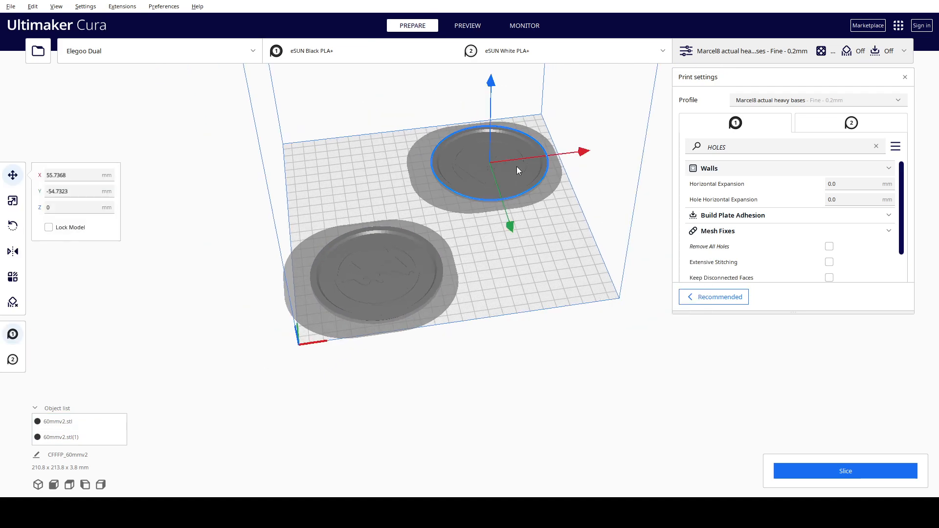
{"action": "right_click_drag", "start_coordinate": [548, 179], "coordinate": [564, 210]}
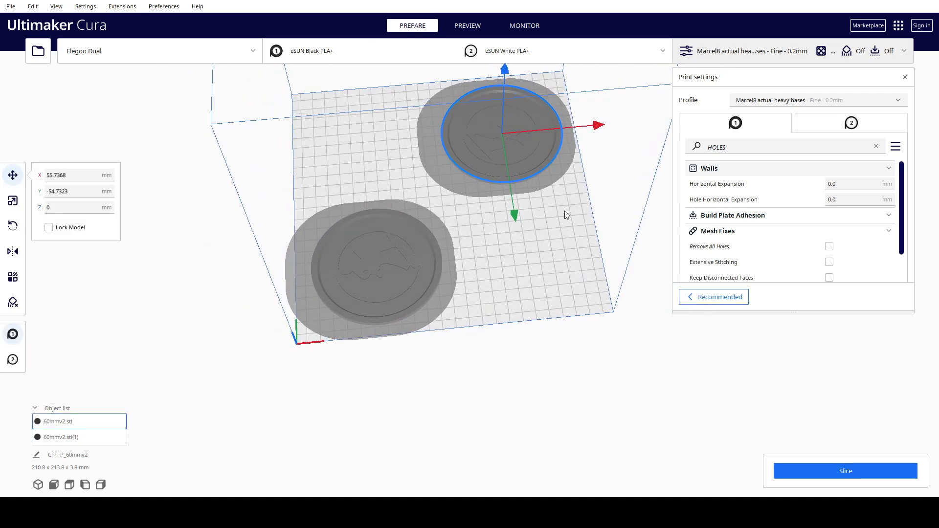
{"action": "left_click_drag", "start_coordinate": [515, 212], "coordinate": [515, 209]}
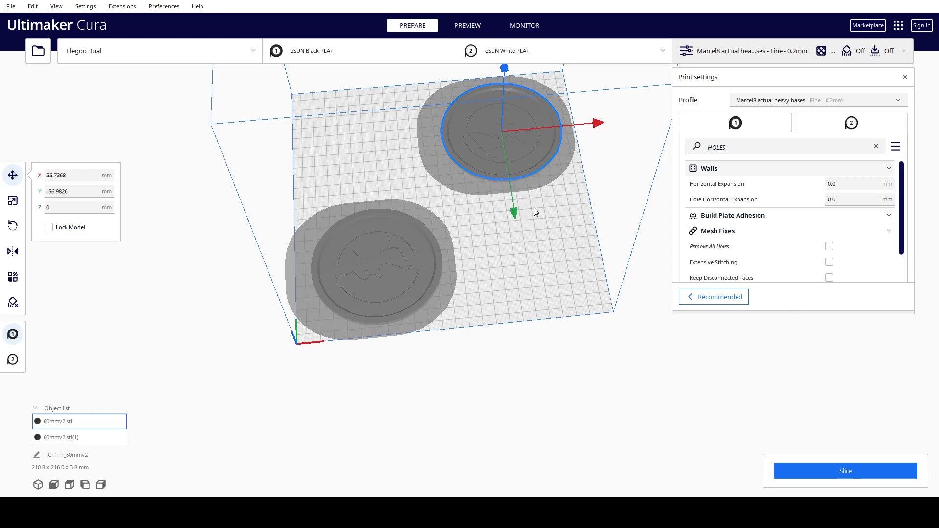
Shift the front-left base slightly along X toward the left edge of the build plate.
{"action": "left_click", "coordinate": [380, 261]}
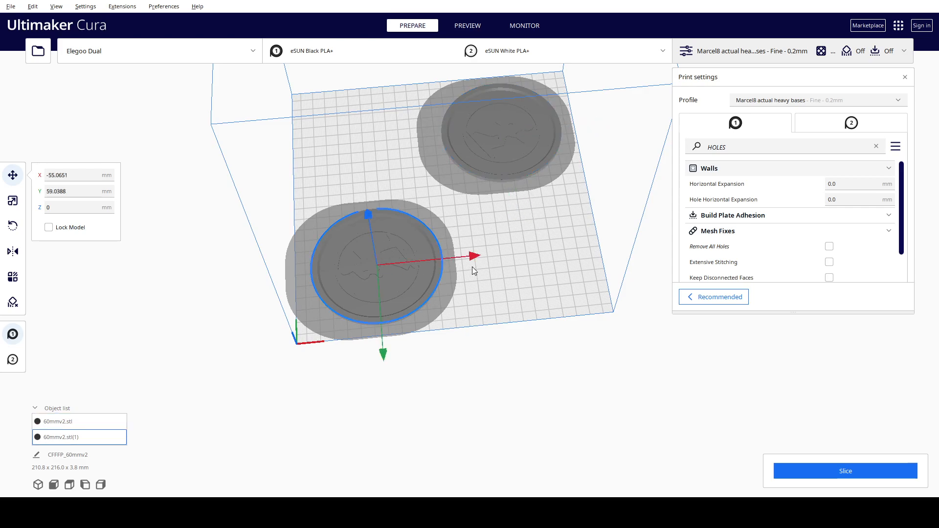
{"action": "left_click_drag", "start_coordinate": [472, 259], "coordinate": [478, 260]}
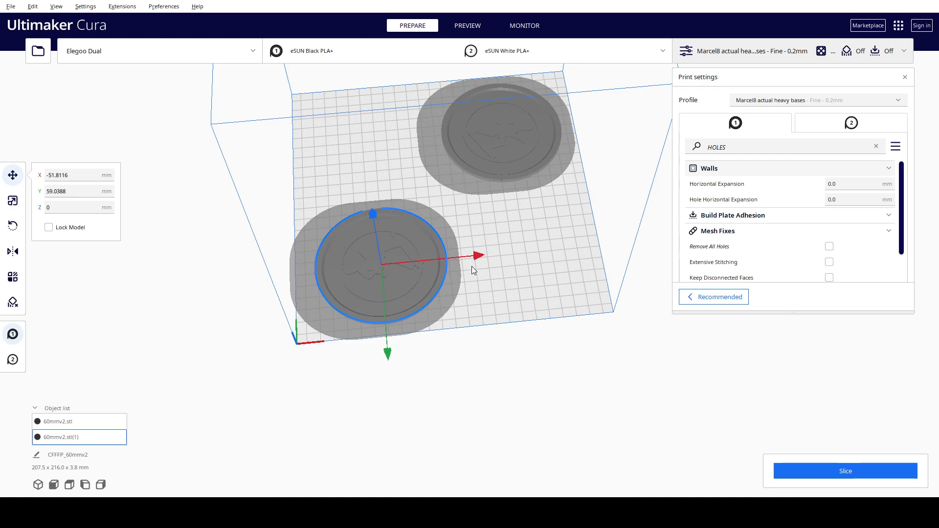
{"action": "left_click_drag", "start_coordinate": [481, 255], "coordinate": [476, 259]}
Move the back-right base slightly closer to the plate's right edge, to about X 57.7 mm.
{"action": "left_click", "coordinate": [525, 137]}
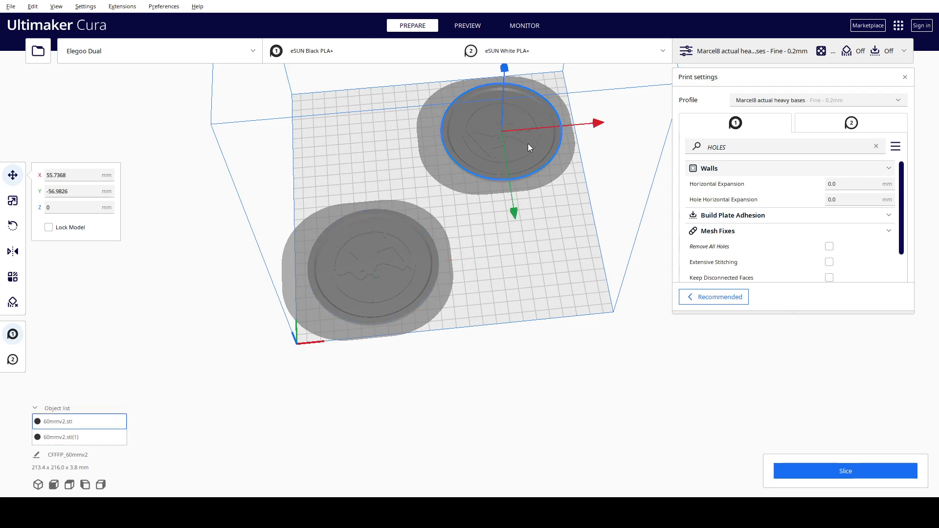
{"action": "right_click_drag", "start_coordinate": [576, 178], "coordinate": [377, 224]}
{"action": "scroll", "coordinate": [557, 354], "scroll_direction": "up", "scroll_amount": 5}
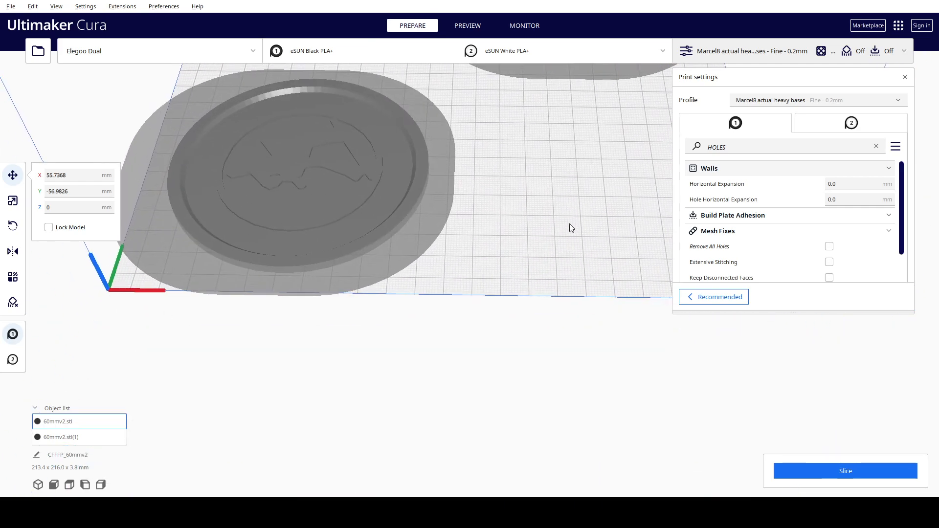
{"action": "middle_click_drag", "start_coordinate": [588, 158], "coordinate": [545, 392]}
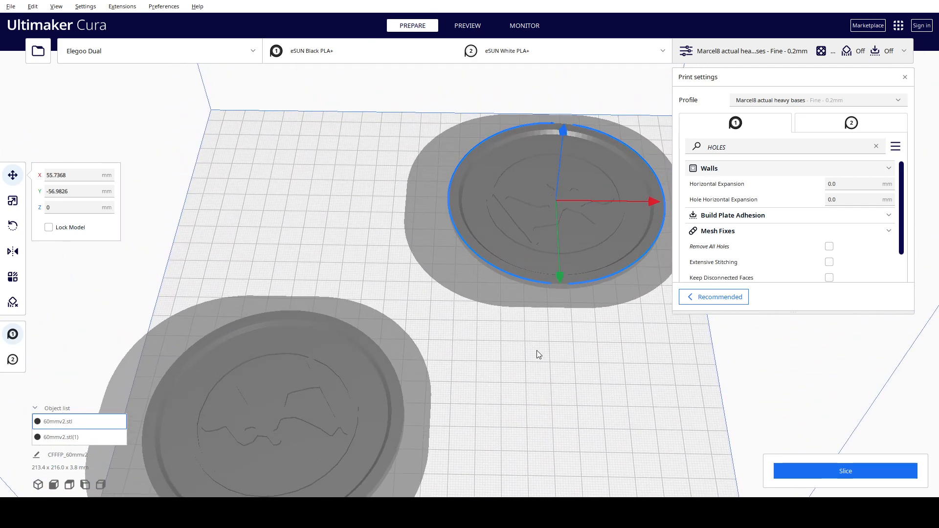
{"action": "scroll", "coordinate": [538, 350], "scroll_direction": "down", "scroll_amount": 3}
{"action": "scroll", "coordinate": [538, 352], "scroll_direction": "up", "scroll_amount": 1}
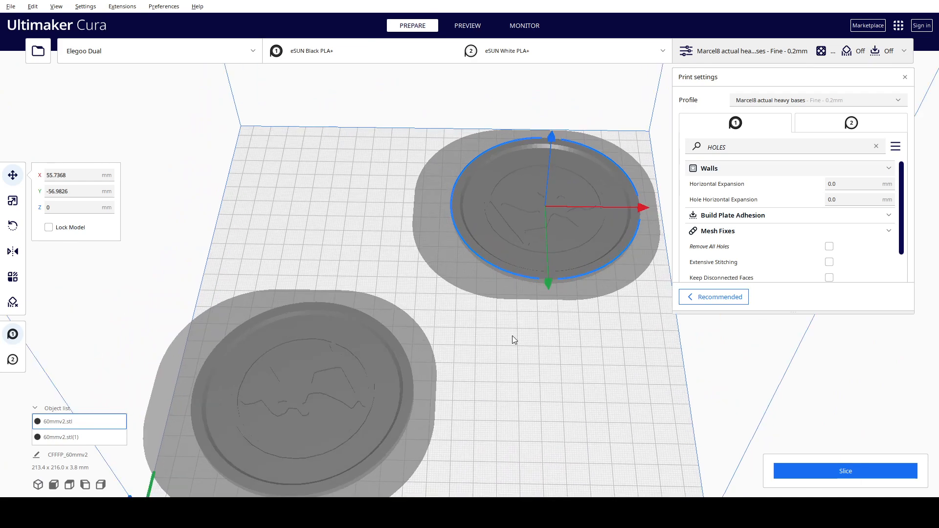
{"action": "right_click_drag", "start_coordinate": [556, 313], "coordinate": [579, 367]}
{"action": "middle_click_drag", "start_coordinate": [582, 345], "coordinate": [530, 427]}
{"action": "left_click_drag", "start_coordinate": [629, 204], "coordinate": [632, 204]}
{"action": "right_click_drag", "start_coordinate": [535, 370], "coordinate": [498, 431]}
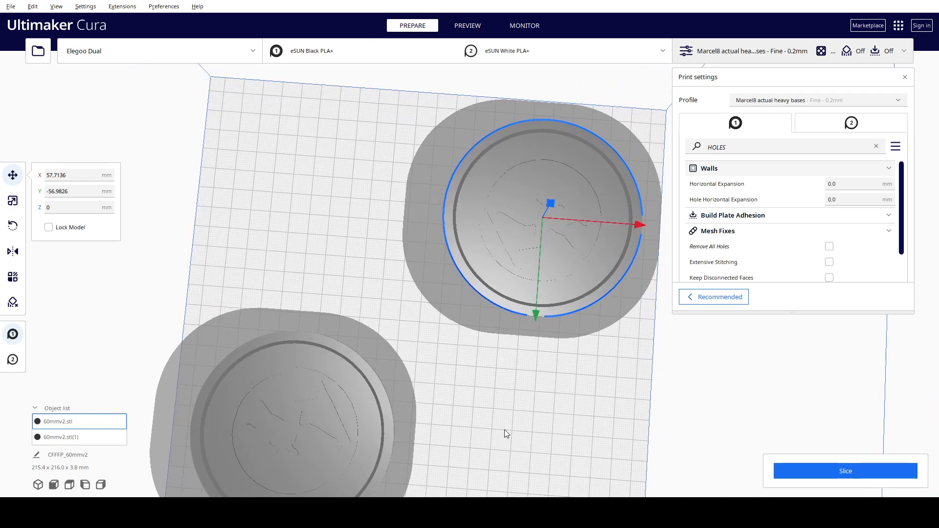
Slice the plate with the two 100 mm bases.
{"action": "scroll", "coordinate": [504, 431], "scroll_direction": "down", "scroll_amount": 3}
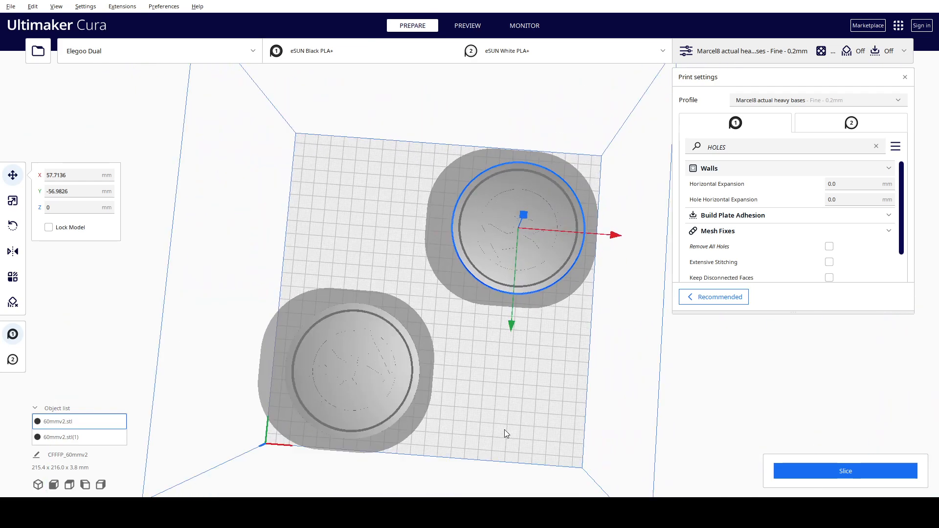
{"action": "left_click", "coordinate": [413, 443]}
{"action": "left_click", "coordinate": [851, 465]}
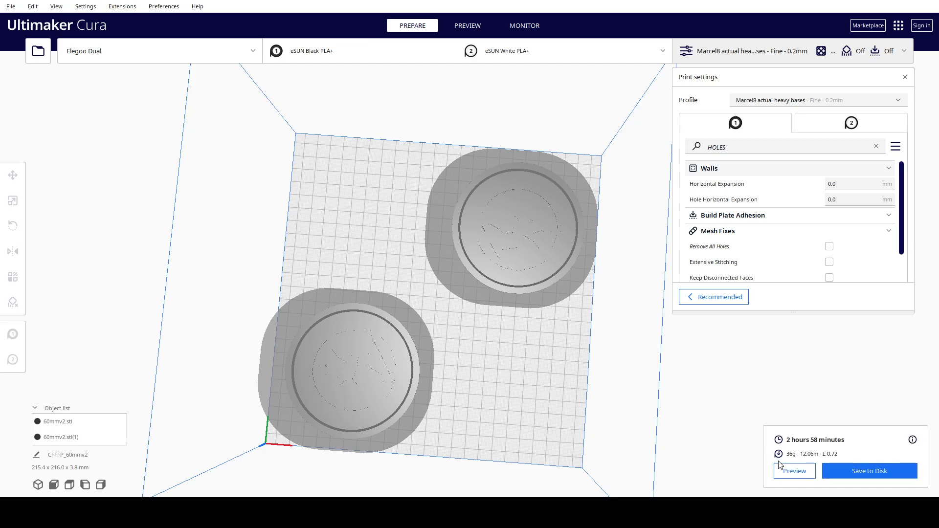
Examine the layout and surface detail of the two bases from several angles and zoom levels.
{"action": "right_click_drag", "start_coordinate": [612, 412], "coordinate": [630, 321]}
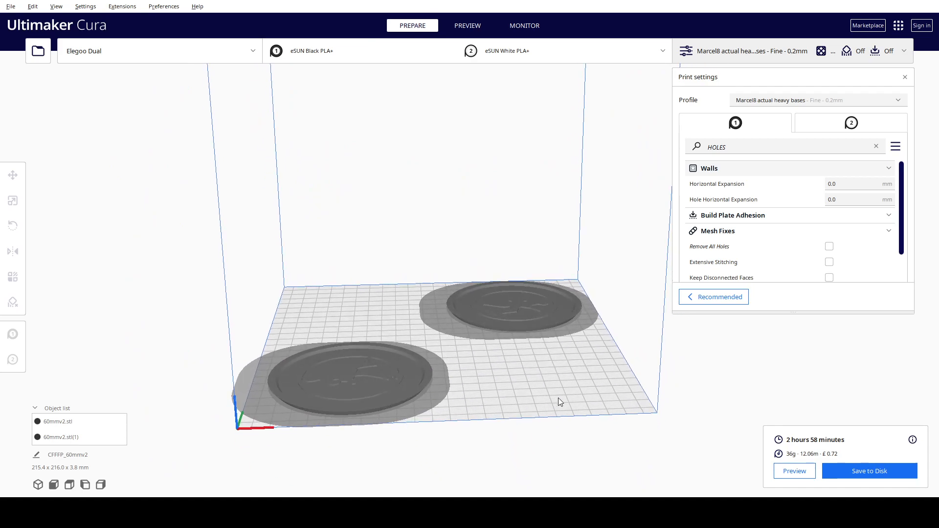
{"action": "scroll", "coordinate": [560, 399], "scroll_direction": "up", "scroll_amount": 3}
{"action": "right_click_drag", "start_coordinate": [572, 448], "coordinate": [543, 509]}
{"action": "scroll", "coordinate": [518, 330], "scroll_direction": "up", "scroll_amount": 2}
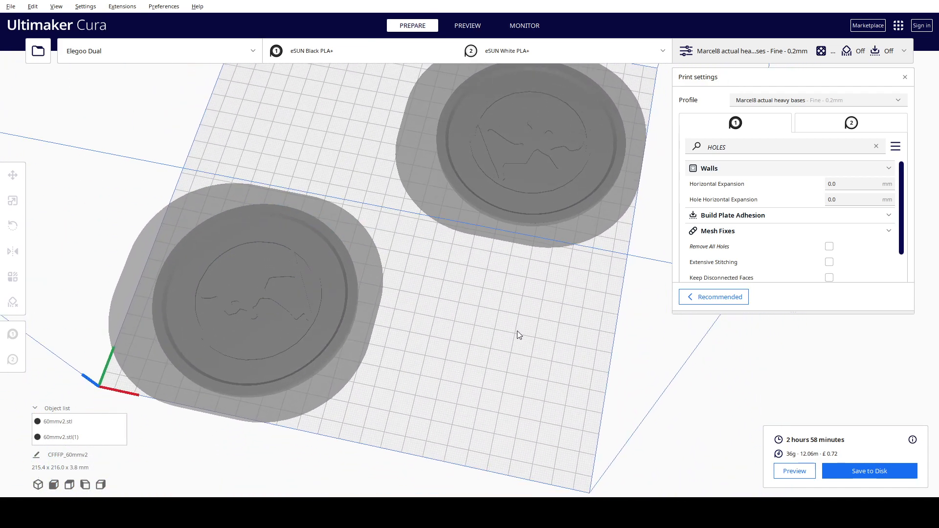
{"action": "scroll", "coordinate": [522, 387], "scroll_direction": "up", "scroll_amount": 2}
{"action": "right_click_drag", "start_coordinate": [523, 382], "coordinate": [660, 370]}
{"action": "scroll", "coordinate": [578, 338], "scroll_direction": "down", "scroll_amount": 10}
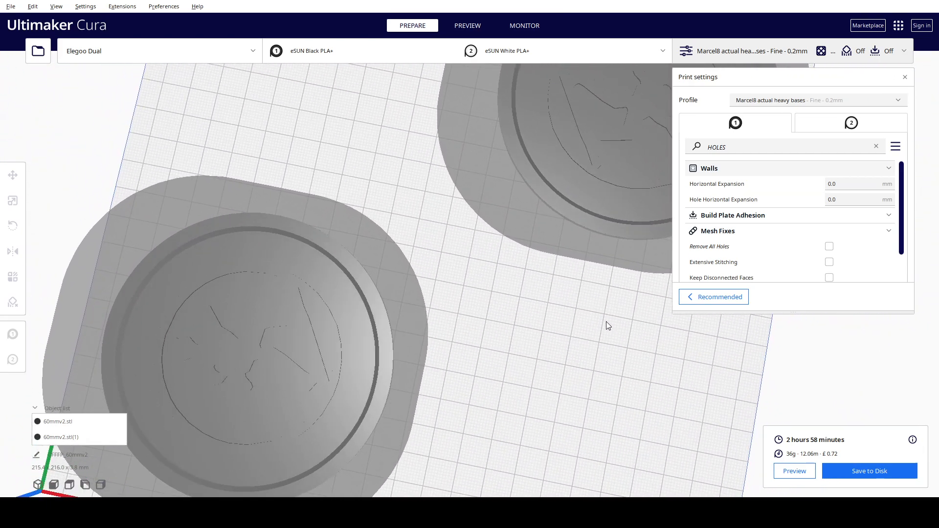
{"action": "right_click_drag", "start_coordinate": [586, 281], "coordinate": [688, 440]}
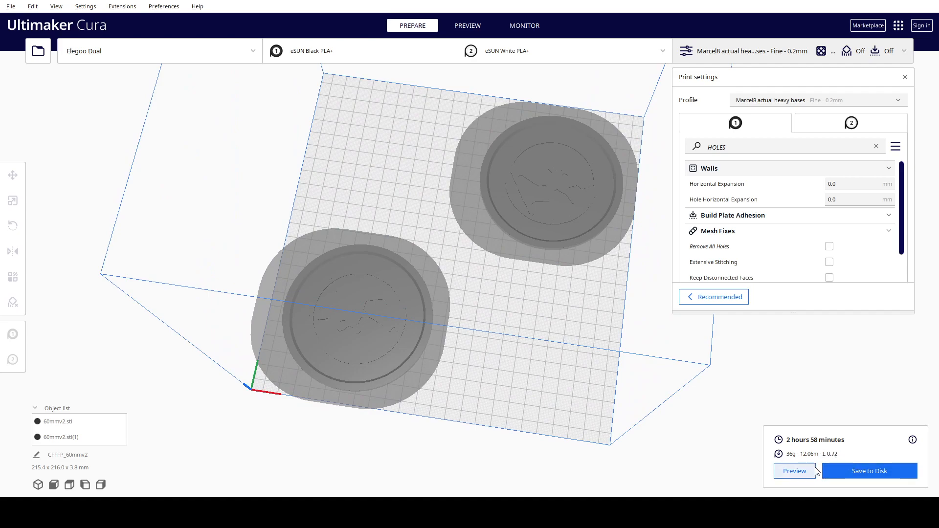
{"action": "scroll", "coordinate": [597, 319], "scroll_direction": "up", "scroll_amount": 8}
{"action": "scroll", "coordinate": [597, 338], "scroll_direction": "up", "scroll_amount": 2}
{"action": "scroll", "coordinate": [576, 163], "scroll_direction": "down", "scroll_amount": 10}
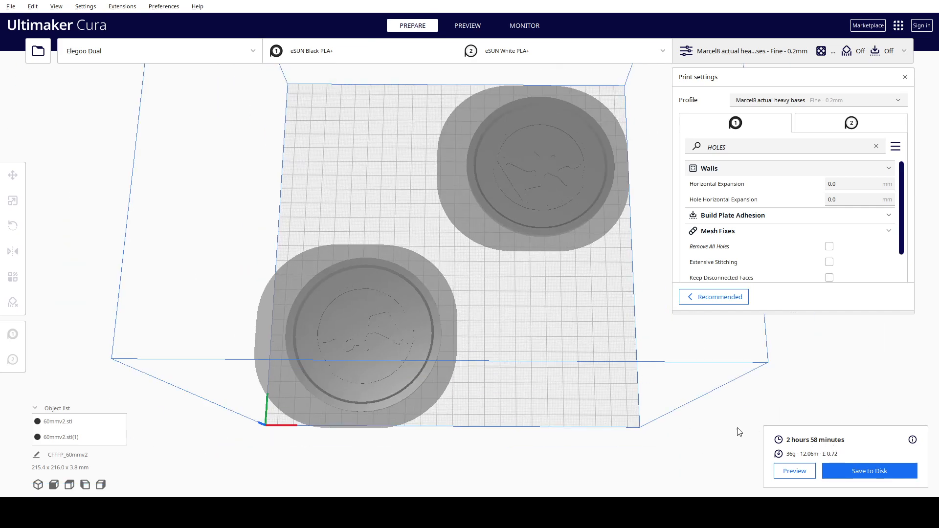
{"action": "scroll", "coordinate": [545, 342], "scroll_direction": "up", "scroll_amount": 2}
{"action": "scroll", "coordinate": [542, 346], "scroll_direction": "down", "scroll_amount": 6}
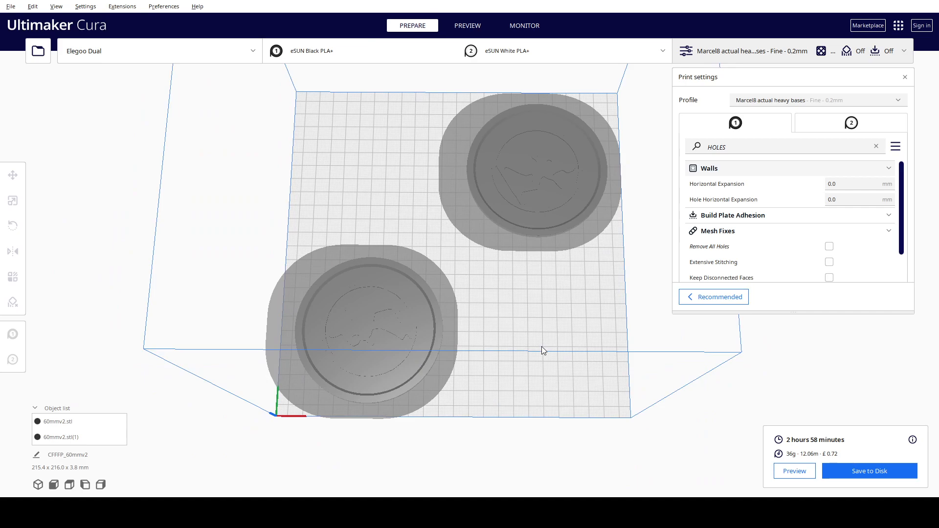
{"action": "right_click_drag", "start_coordinate": [538, 347], "coordinate": [532, 327]}
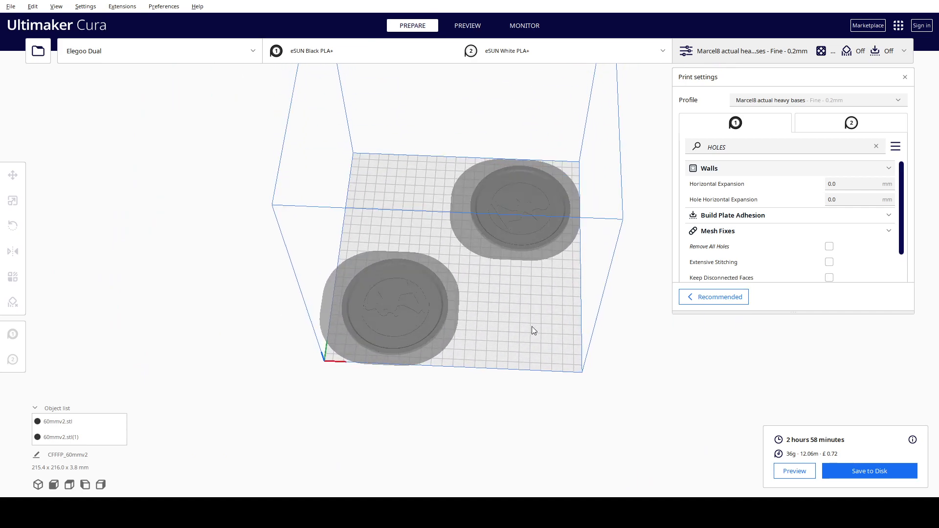
Inspect the underside and slanted edges of the bases from below the build plate.
{"action": "right_click_drag", "start_coordinate": [532, 327], "coordinate": [573, 128]}
{"action": "scroll", "coordinate": [397, 225], "scroll_direction": "up", "scroll_amount": 5}
{"action": "right_click_drag", "start_coordinate": [502, 205], "coordinate": [554, 259]}
{"action": "scroll", "coordinate": [378, 216], "scroll_direction": "up", "scroll_amount": 5}
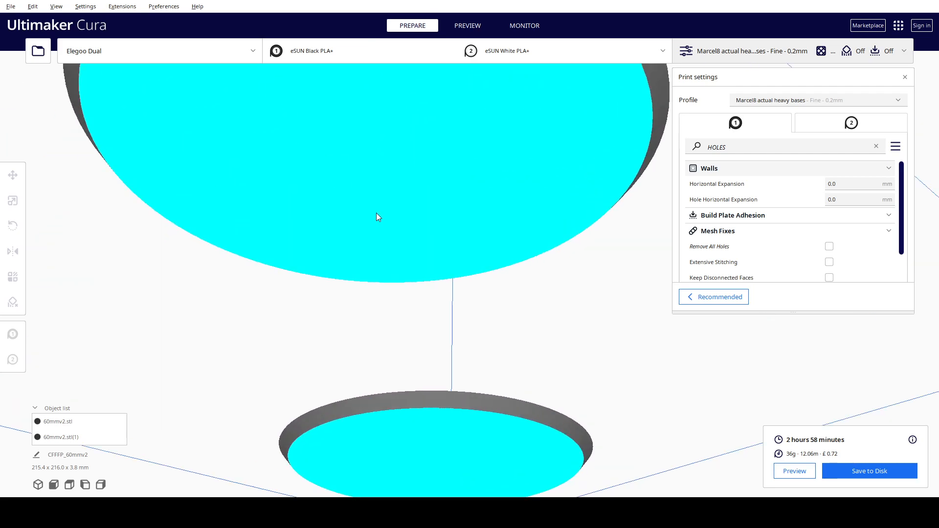
{"action": "right_click_drag", "start_coordinate": [376, 217], "coordinate": [567, 300]}
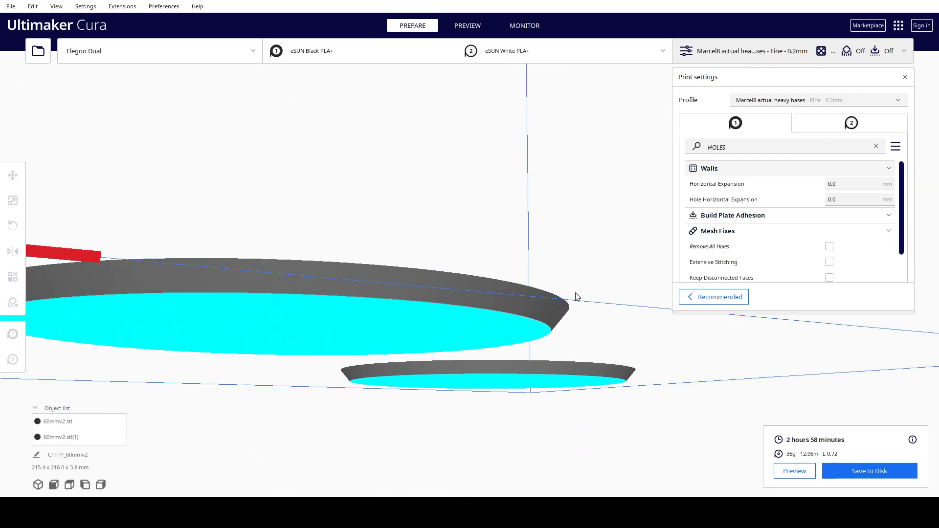
Search the print settings for "bottom" and review the bottom layer and pattern settings.
{"action": "left_click", "coordinate": [763, 147]}
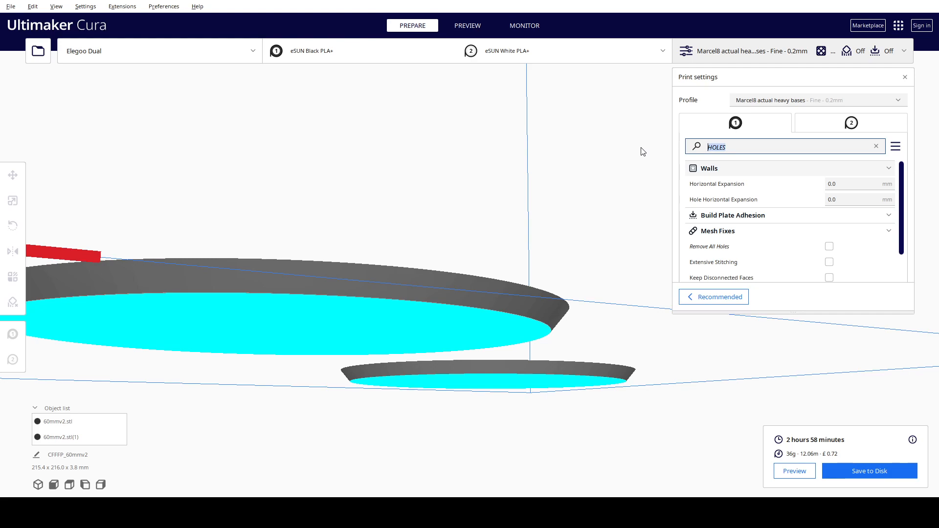
{"action": "type", "text": "bottom"}
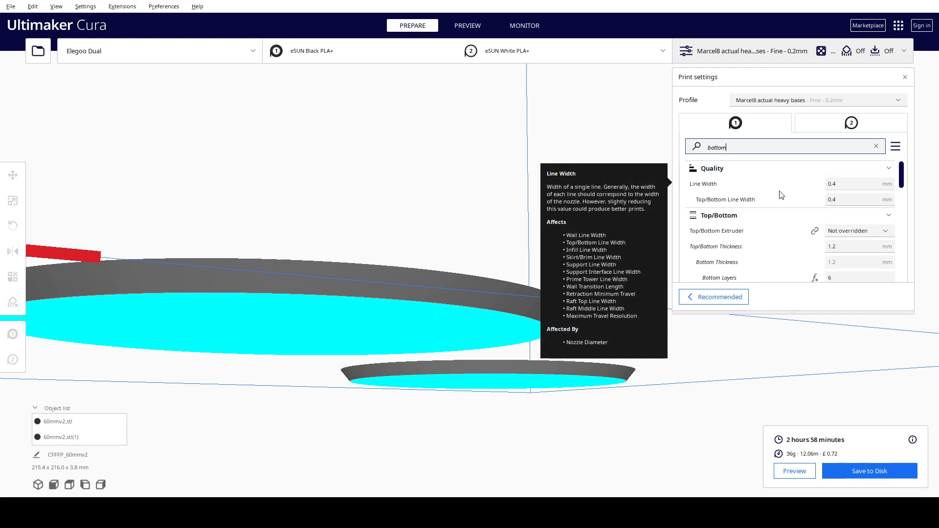
{"action": "scroll", "coordinate": [780, 210], "scroll_direction": "down", "scroll_amount": 3}
{"action": "scroll", "coordinate": [781, 211], "scroll_direction": "up", "scroll_amount": 4}
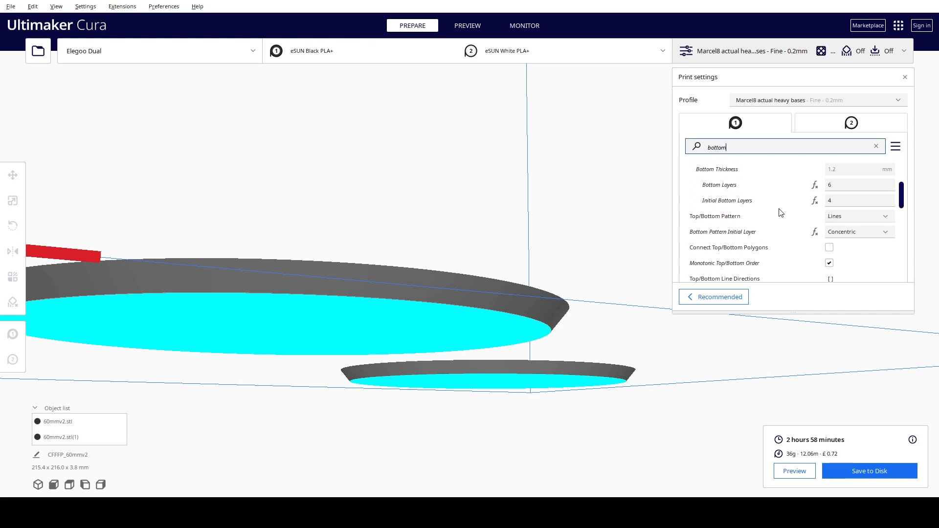
{"action": "left_click_drag", "start_coordinate": [900, 175], "coordinate": [901, 190]}
{"action": "scroll", "coordinate": [900, 190], "scroll_direction": "down", "scroll_amount": 2}
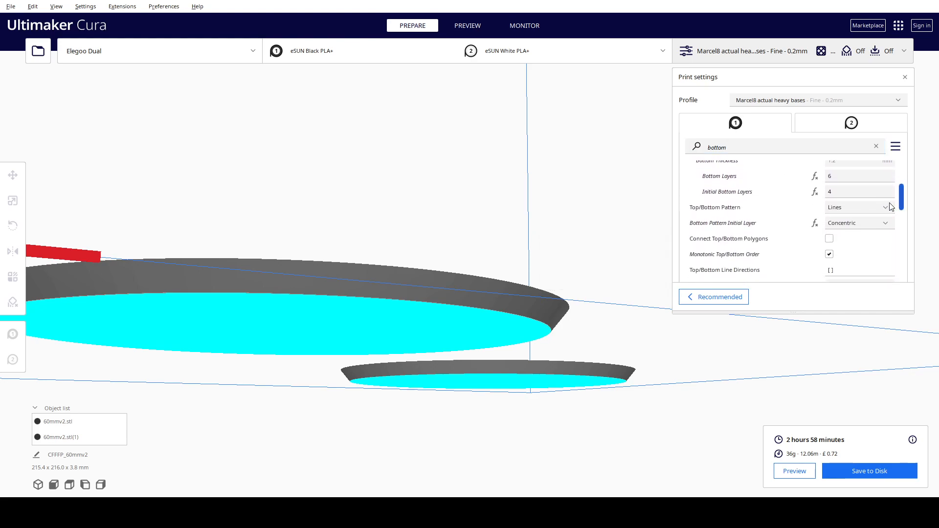
Review the line width, thickness and layer settings in the filtered "bottom" results, and clear the settings search.
{"action": "mouse_move", "coordinate": [752, 229]}
{"action": "left_click_drag", "start_coordinate": [901, 197], "coordinate": [918, 138]}
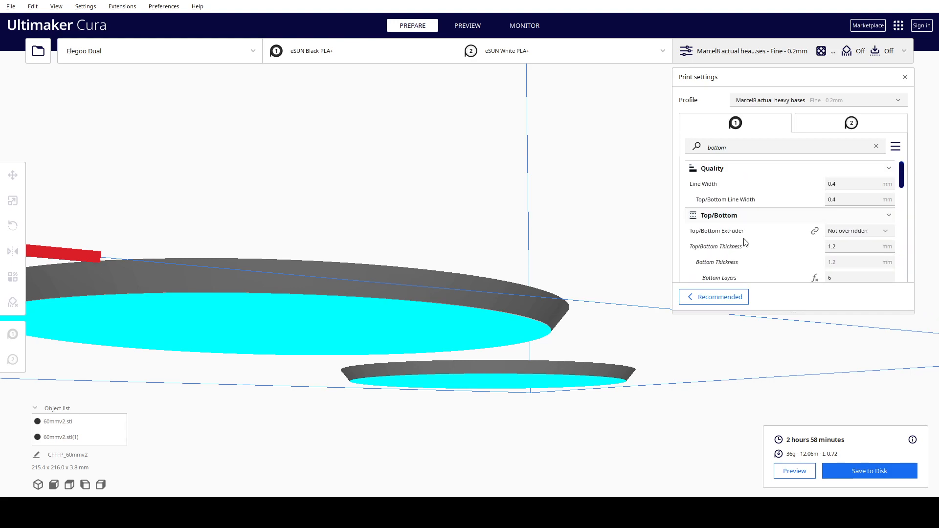
{"action": "scroll", "coordinate": [746, 244], "scroll_direction": "down", "scroll_amount": 3}
{"action": "scroll", "coordinate": [746, 244], "scroll_direction": "down", "scroll_amount": 3}
{"action": "scroll", "coordinate": [745, 244], "scroll_direction": "down", "scroll_amount": 6}
{"action": "left_click", "coordinate": [880, 146]}
Delete both 100 mm bases from the build plate.
{"action": "right_click_drag", "start_coordinate": [595, 220], "coordinate": [491, 373]}
{"action": "scroll", "coordinate": [465, 240], "scroll_direction": "down", "scroll_amount": 5}
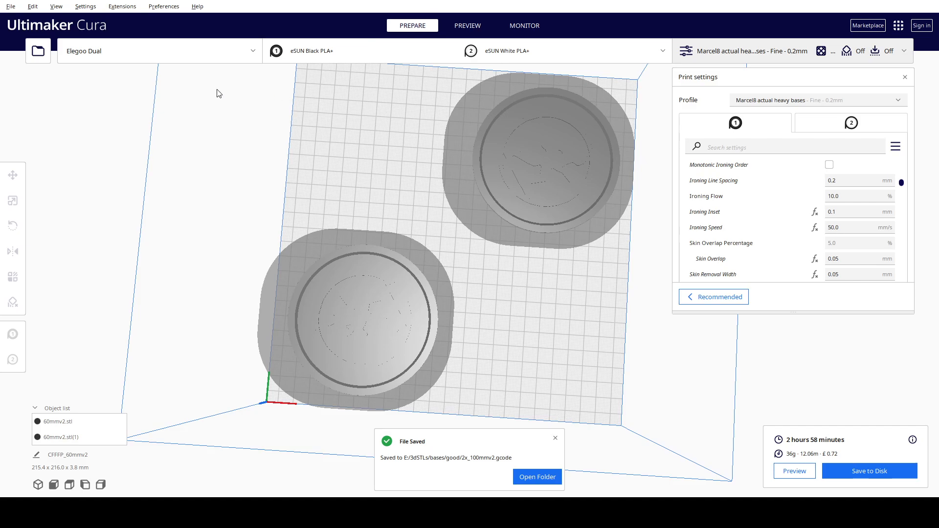
{"action": "left_click", "coordinate": [411, 364]}
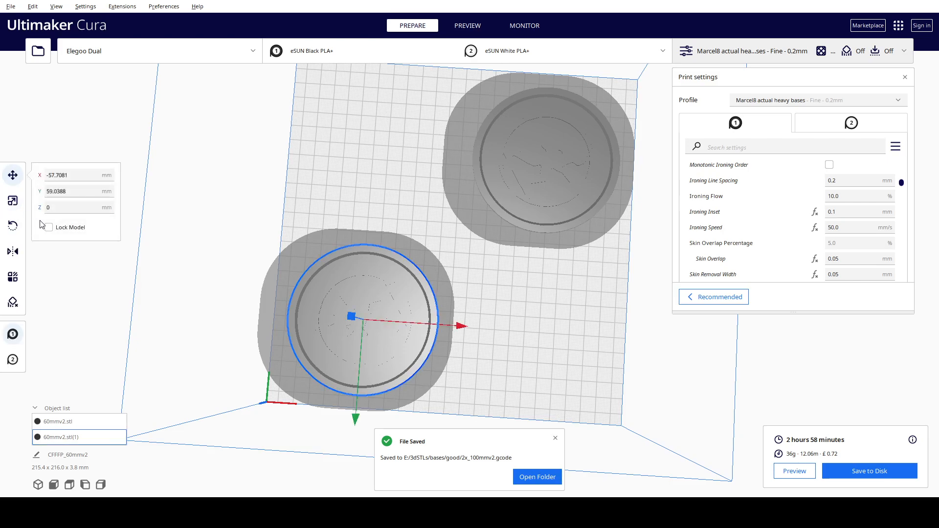
{"action": "key", "text": "Delete"}
{"action": "left_click", "coordinate": [564, 149]}
{"action": "key", "text": "Delete"}
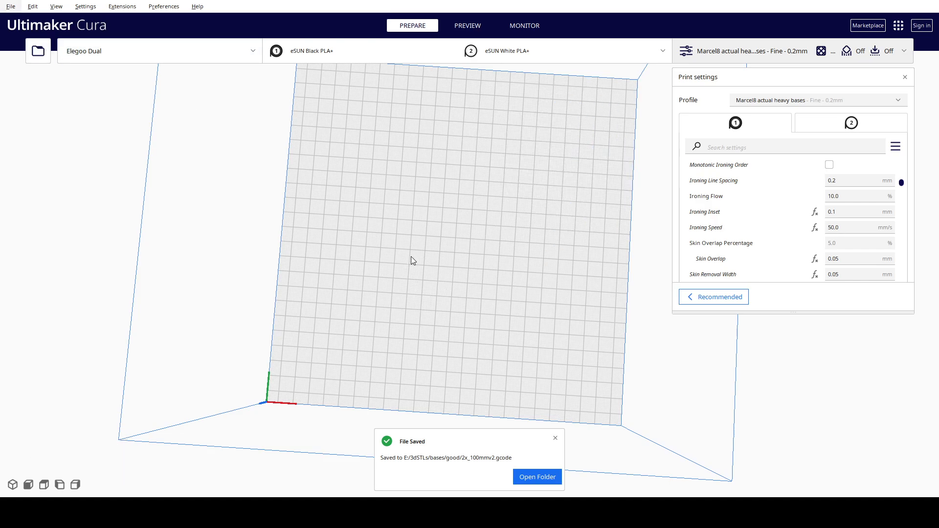
Select the 28mm.stl base, set its X and Y sizes to 32 mm independently, and turn on uniform scaling.
{"action": "left_click", "coordinate": [461, 253]}
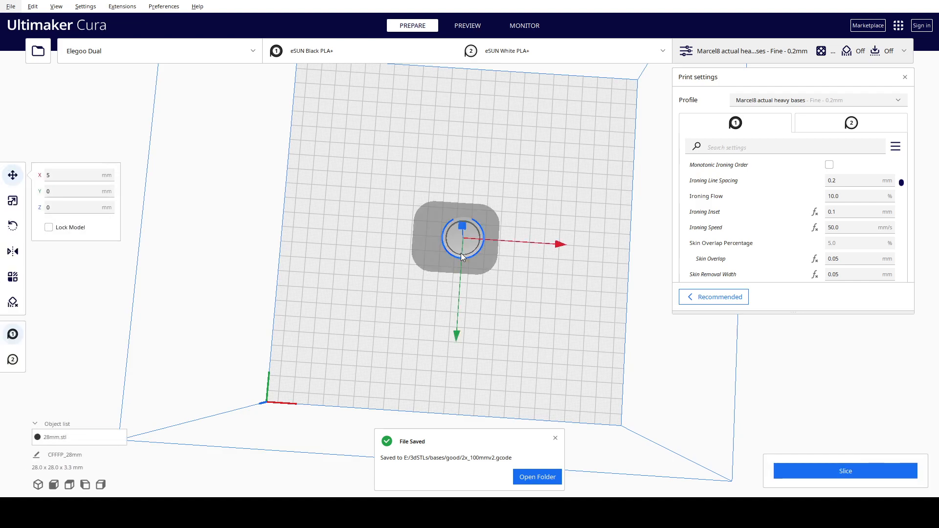
{"action": "left_click", "coordinate": [13, 200]}
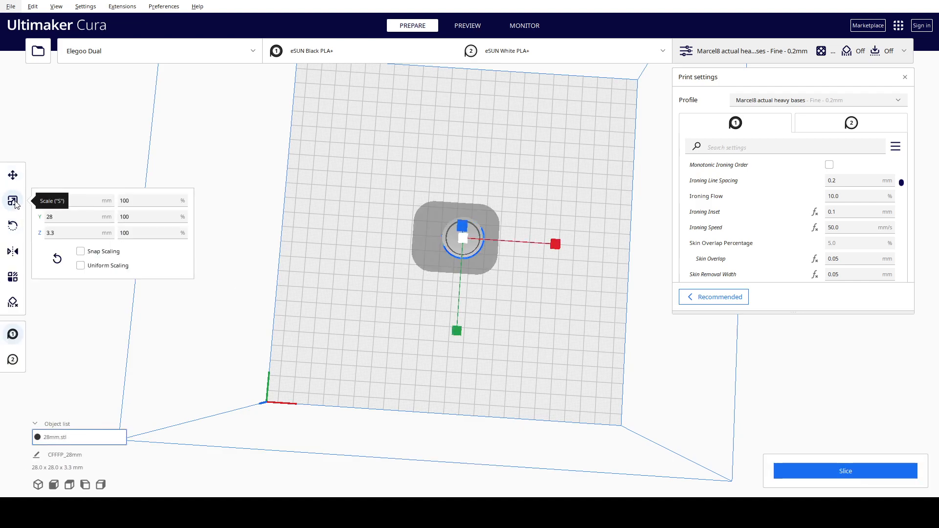
{"action": "left_click", "coordinate": [102, 199]}
{"action": "type", "text": "32"}
{"action": "left_click_drag", "start_coordinate": [71, 219], "coordinate": [29, 217]}
{"action": "type", "text": "32"}
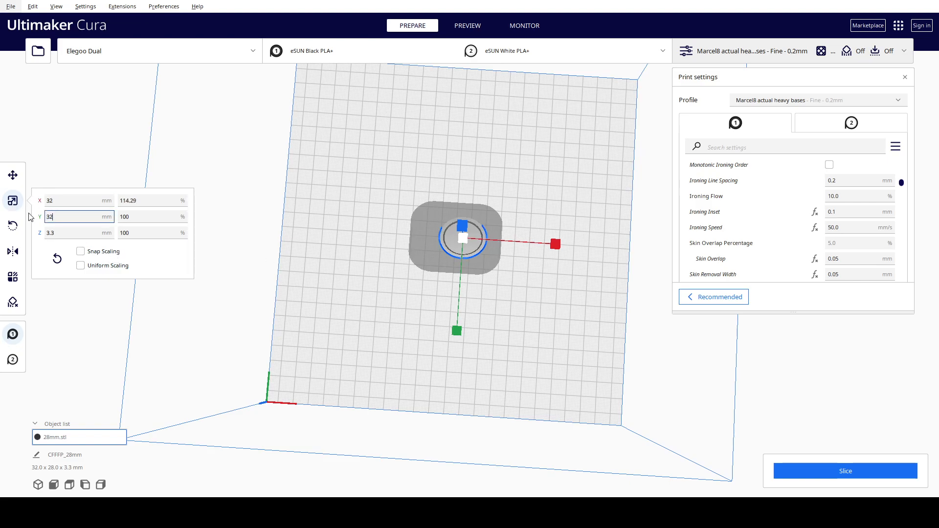
{"action": "left_click", "coordinate": [80, 266]}
{"action": "left_click", "coordinate": [80, 232]}
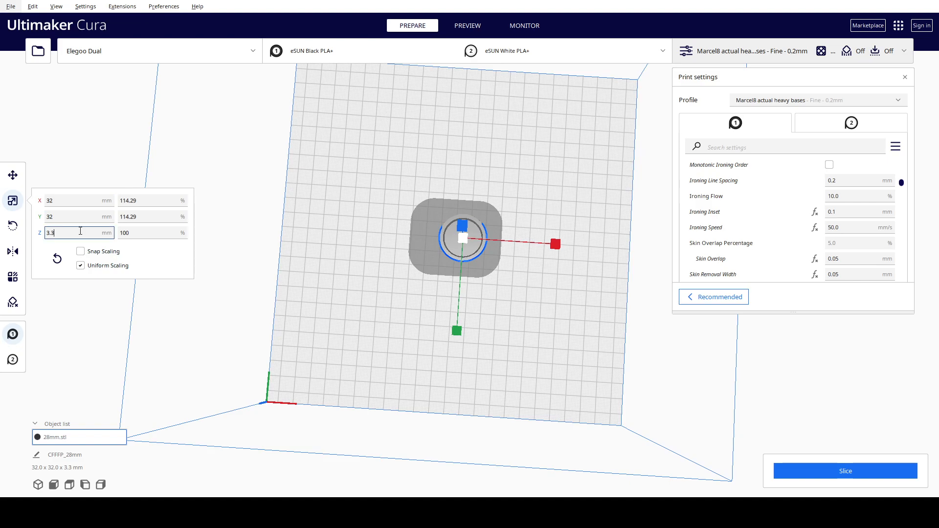
Set the 28mm.stl base's height to 3.5 mm with uniform scaling on.
{"action": "right_click_drag", "start_coordinate": [303, 369], "coordinate": [327, 249]}
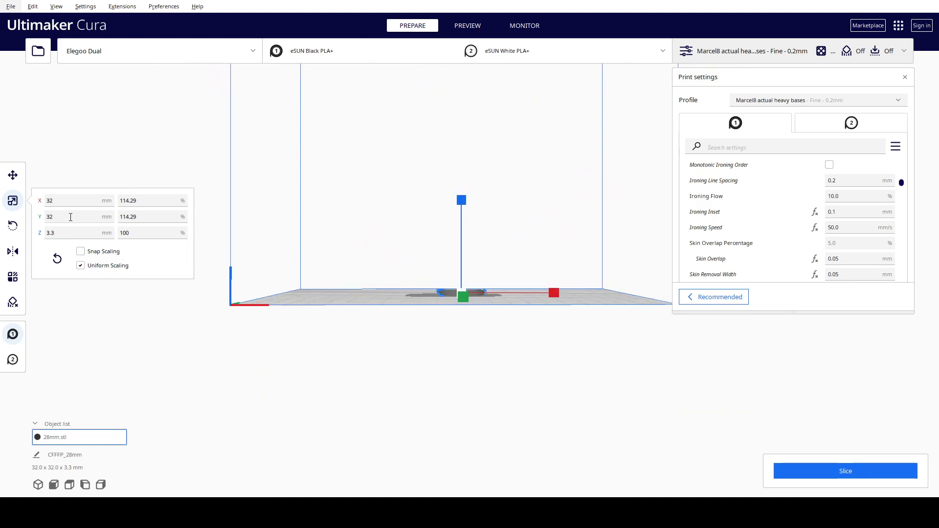
{"action": "left_click", "coordinate": [70, 233]}
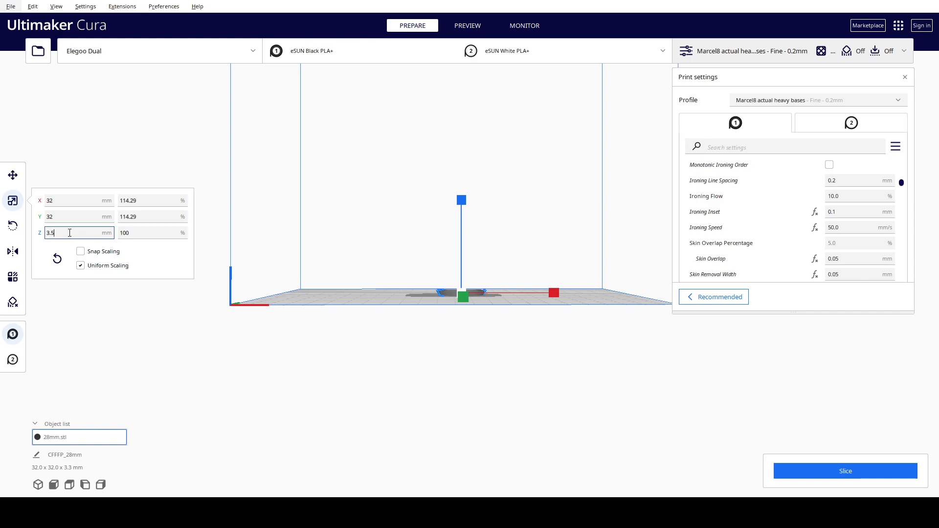
{"action": "right_click", "coordinate": [381, 259]}
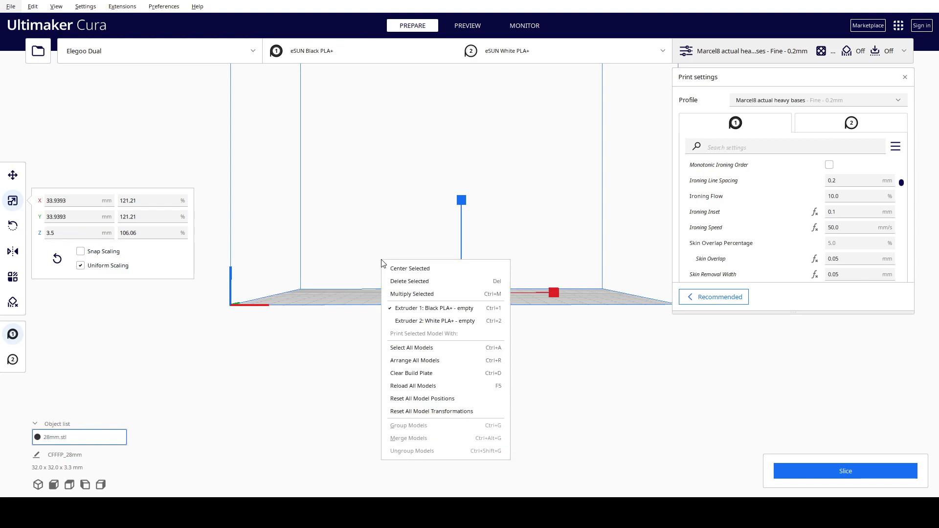
{"action": "left_click", "coordinate": [157, 332]}
Delete the rescaled 28mm.stl base from the build plate.
{"action": "right_click_drag", "start_coordinate": [340, 269], "coordinate": [445, 295]}
{"action": "left_click", "coordinate": [465, 271]}
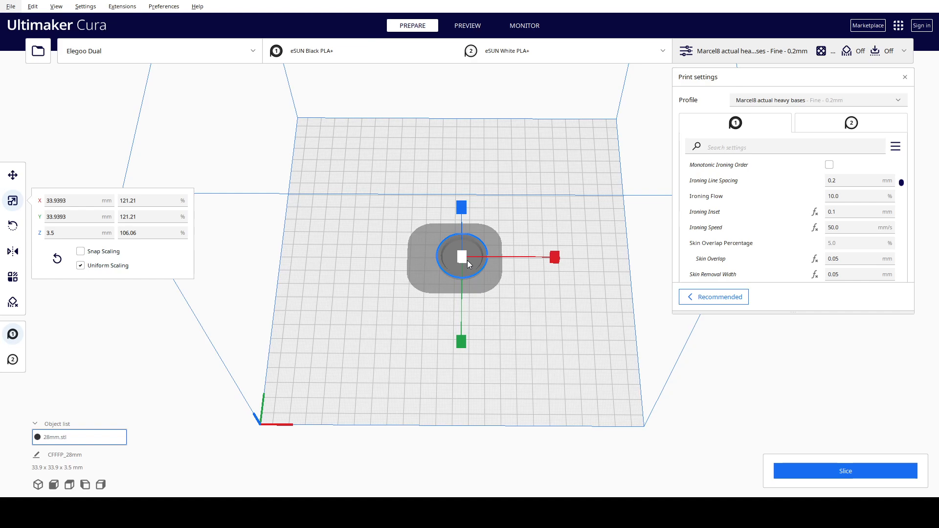
{"action": "key", "text": "Delete"}
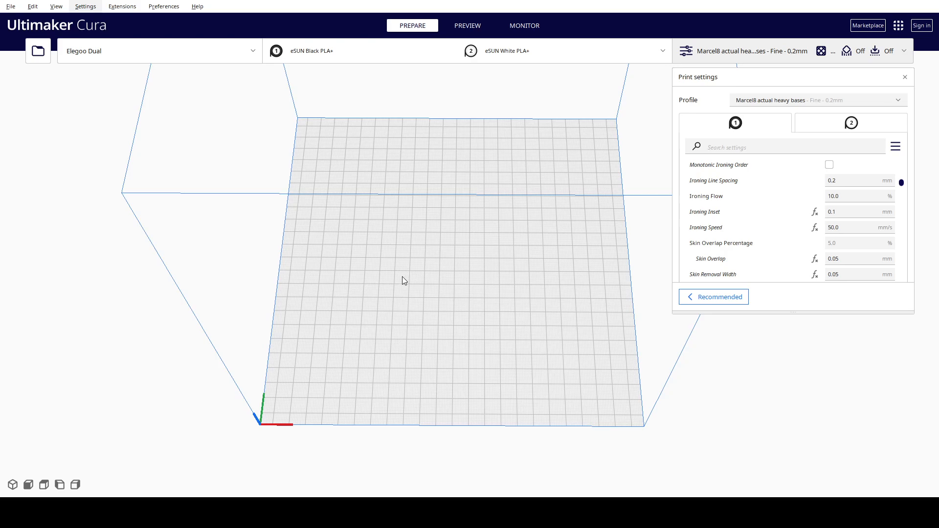
Select the 28mmv2.stl base and set its height to 3.8 mm.
{"action": "key", "text": "ctrl+z"}
{"action": "left_click", "coordinate": [469, 261]}
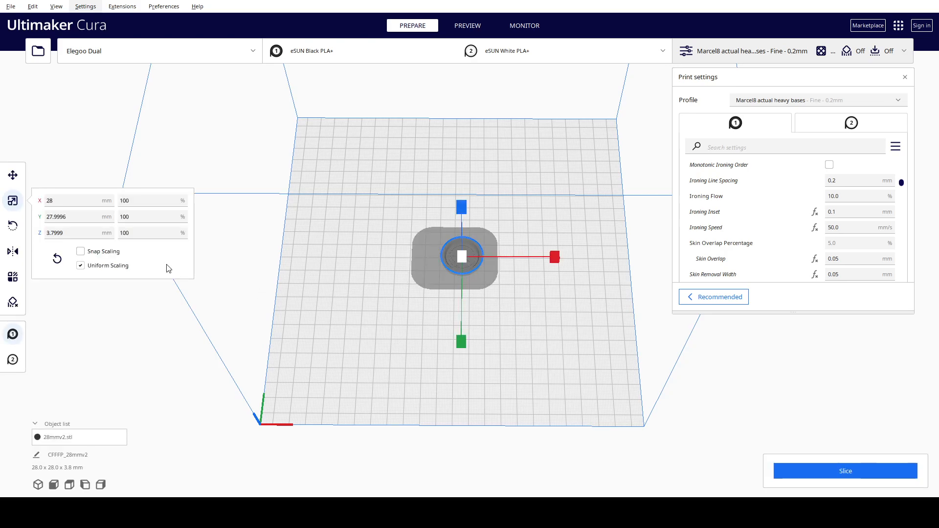
{"action": "left_click", "coordinate": [75, 234]}
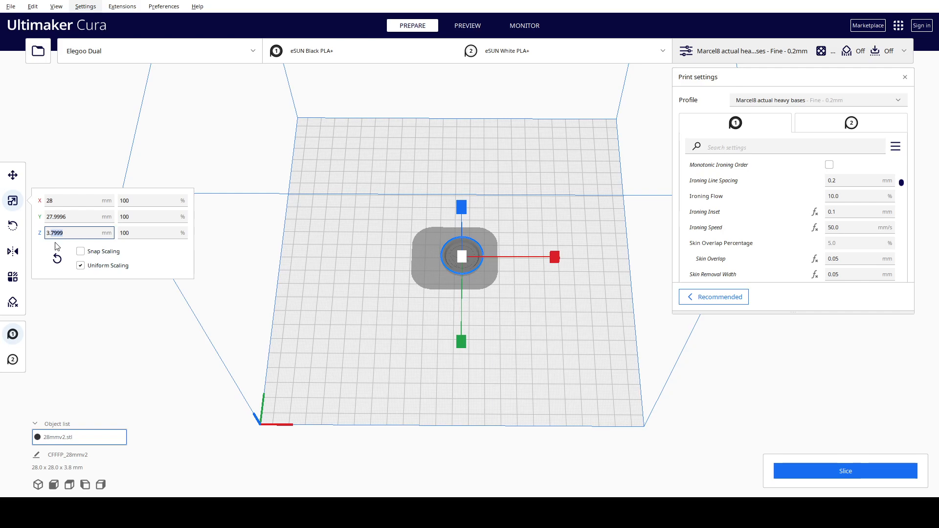
{"action": "type", "text": "8"}
{"action": "left_click", "coordinate": [74, 219]}
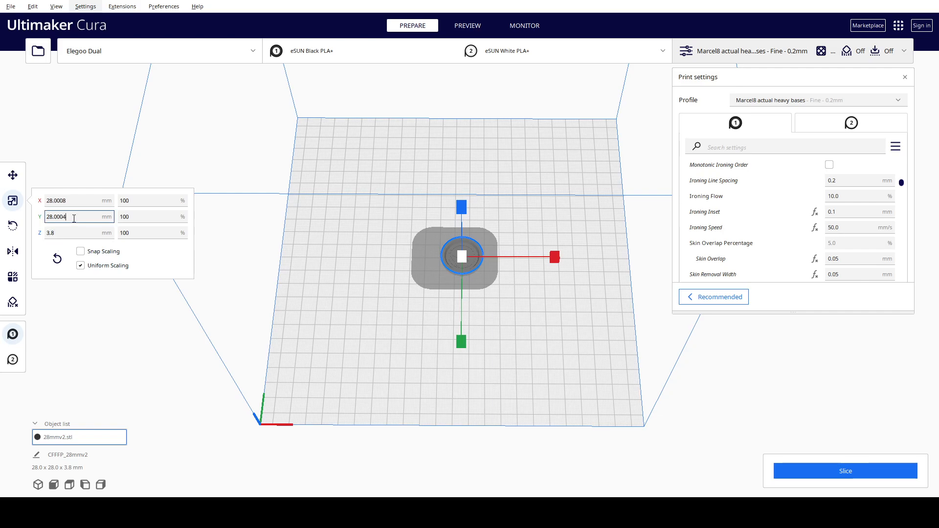
Turn off uniform scaling and set the 28mmv2.stl base's Y and X sizes to 32 mm.
{"action": "double_click", "coordinate": [75, 217]}
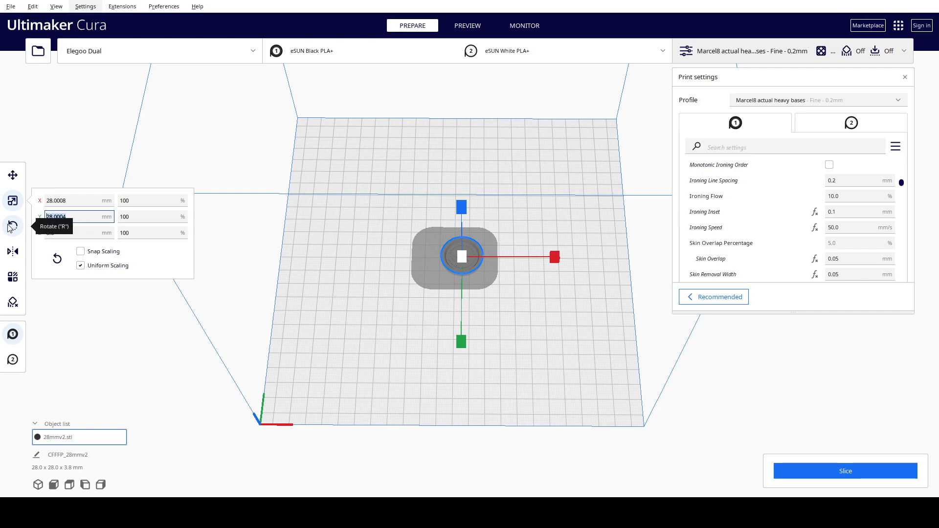
{"action": "left_click", "coordinate": [81, 266]}
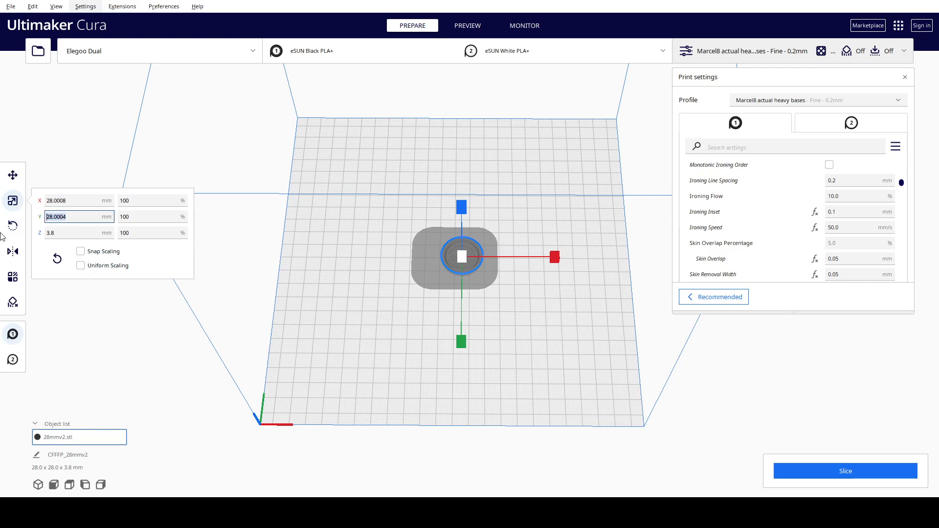
{"action": "type", "text": "32"}
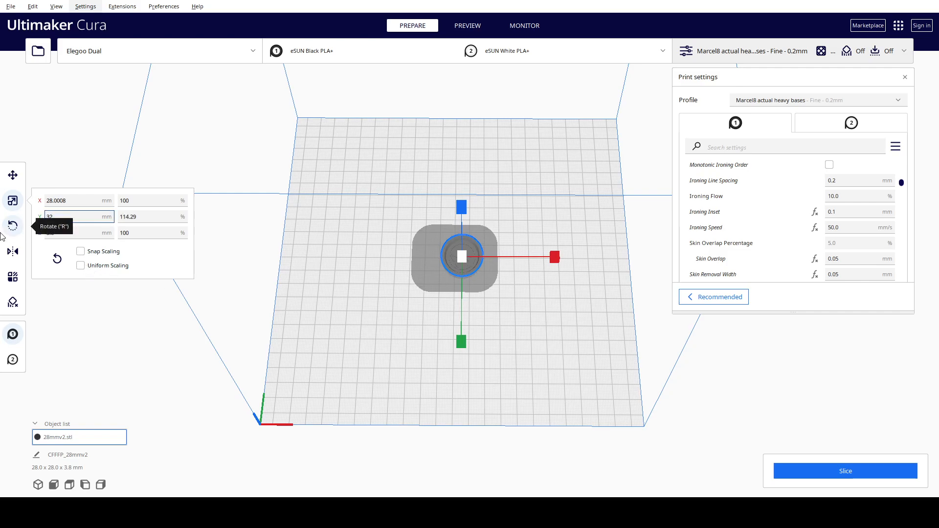
{"action": "double_click", "coordinate": [53, 201]}
{"action": "type", "text": "32"}
{"action": "key", "text": "Return"}
{"action": "scroll", "coordinate": [271, 351], "scroll_direction": "up", "scroll_amount": 3}
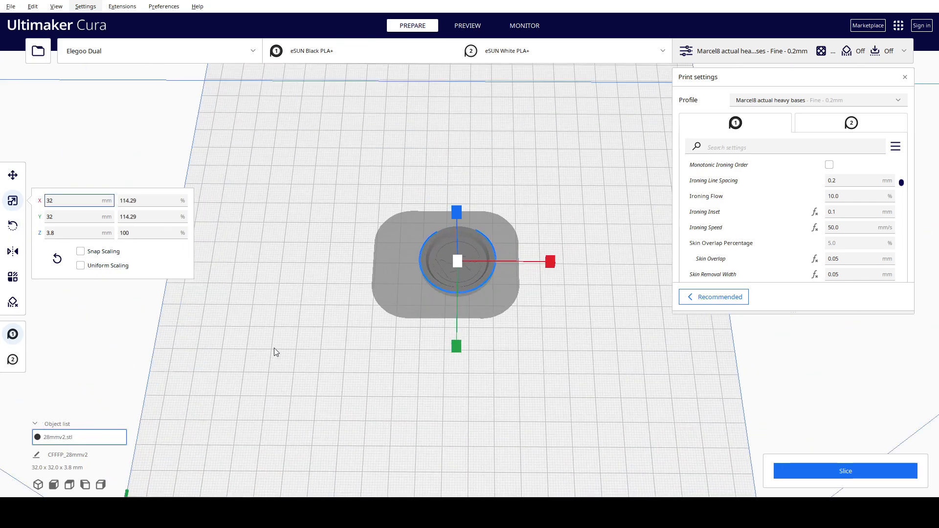
Move the 32 mm base along both plate axes to about X -15.3 mm and Y -27.9 mm.
{"action": "right_click_drag", "start_coordinate": [294, 335], "coordinate": [254, 372]}
{"action": "left_click", "coordinate": [13, 175]}
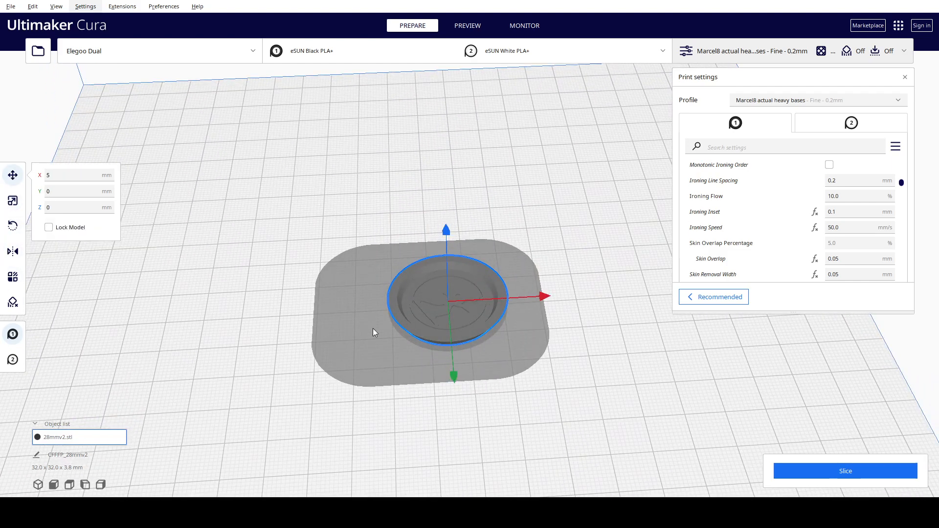
{"action": "left_click_drag", "start_coordinate": [455, 364], "coordinate": [462, 423]}
{"action": "scroll", "coordinate": [442, 357], "scroll_direction": "down", "scroll_amount": 5}
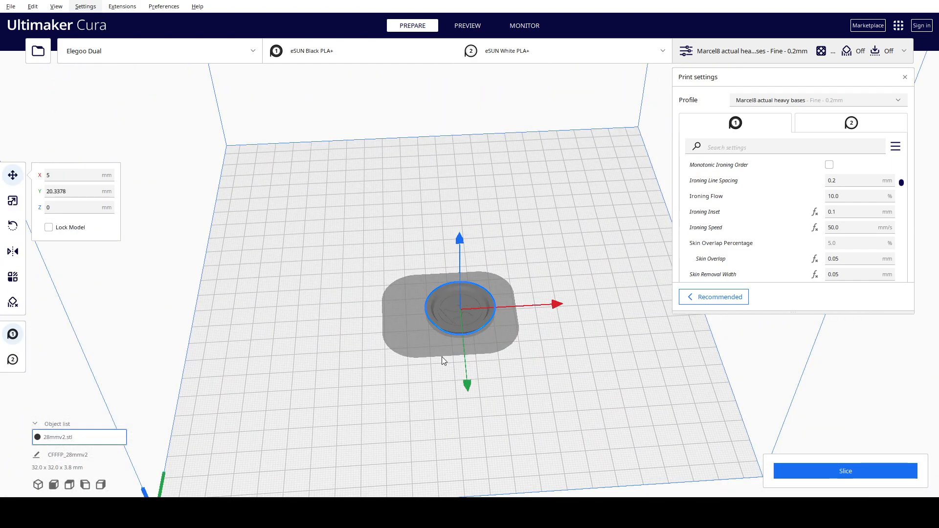
{"action": "left_click_drag", "start_coordinate": [469, 363], "coordinate": [477, 413]}
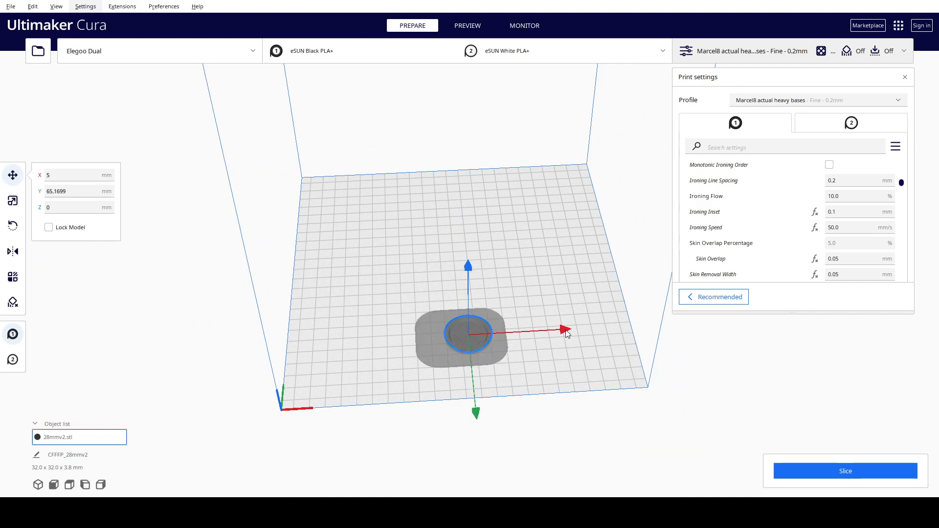
{"action": "left_click_drag", "start_coordinate": [568, 331], "coordinate": [488, 342]}
{"action": "left_click_drag", "start_coordinate": [391, 419], "coordinate": [433, 307]}
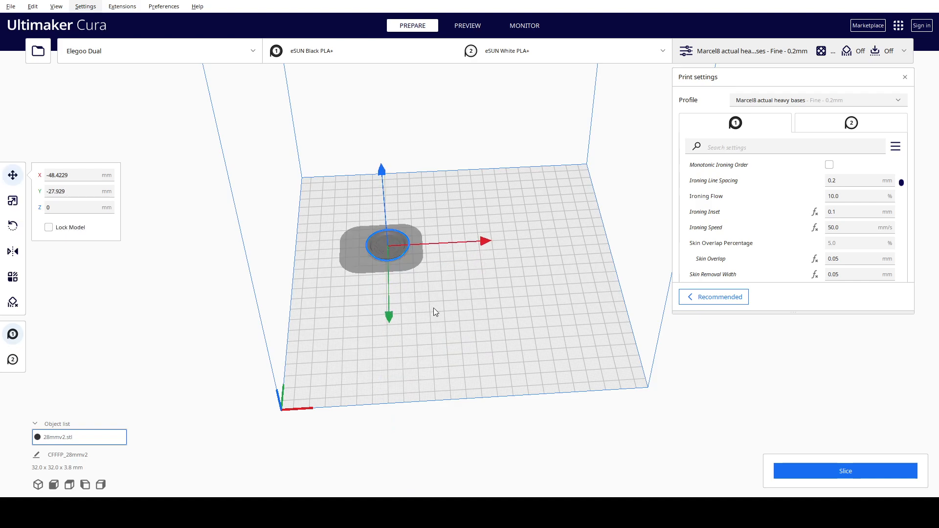
{"action": "left_click_drag", "start_coordinate": [497, 246], "coordinate": [534, 239]}
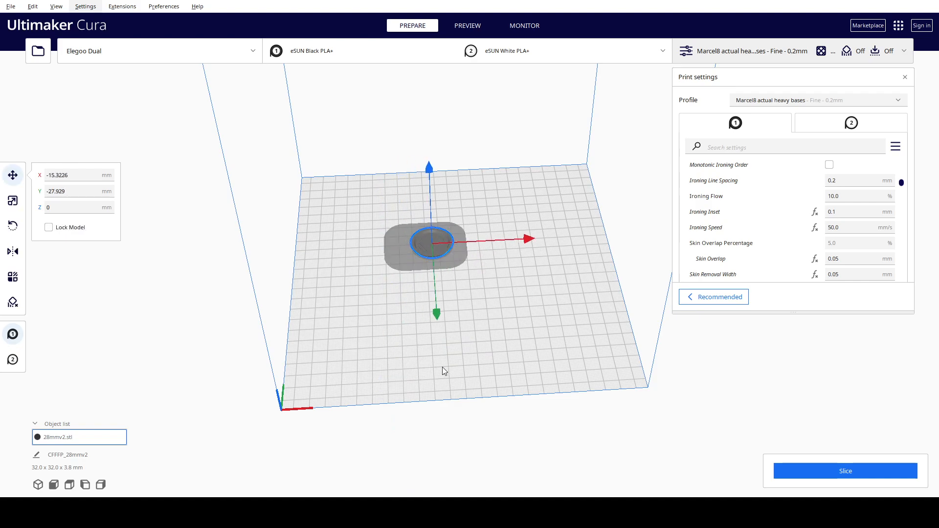
Examine the 32 mm base's rim, sloped side and engraved surface up close and check its scale dimensions.
{"action": "scroll", "coordinate": [449, 352], "scroll_direction": "up", "scroll_amount": 3}
{"action": "scroll", "coordinate": [450, 343], "scroll_direction": "up", "scroll_amount": 5}
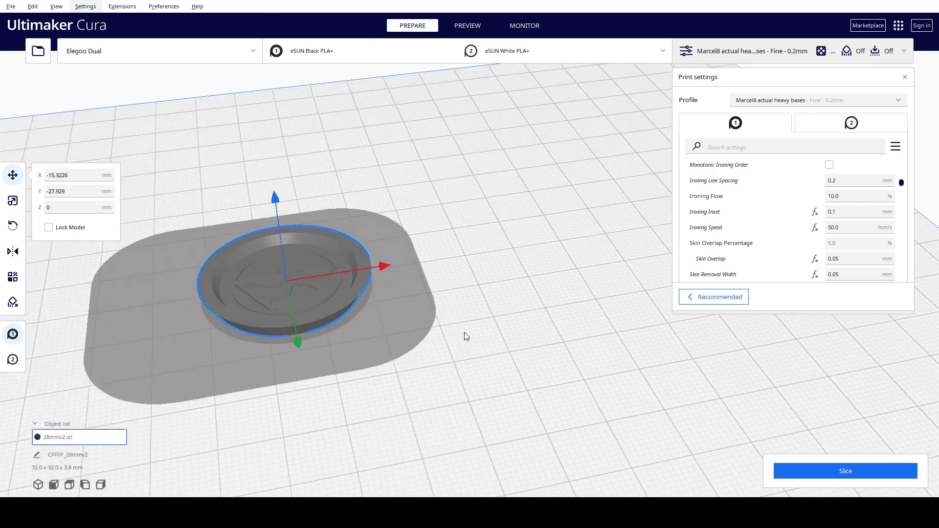
{"action": "right_click_drag", "start_coordinate": [465, 333], "coordinate": [427, 335]}
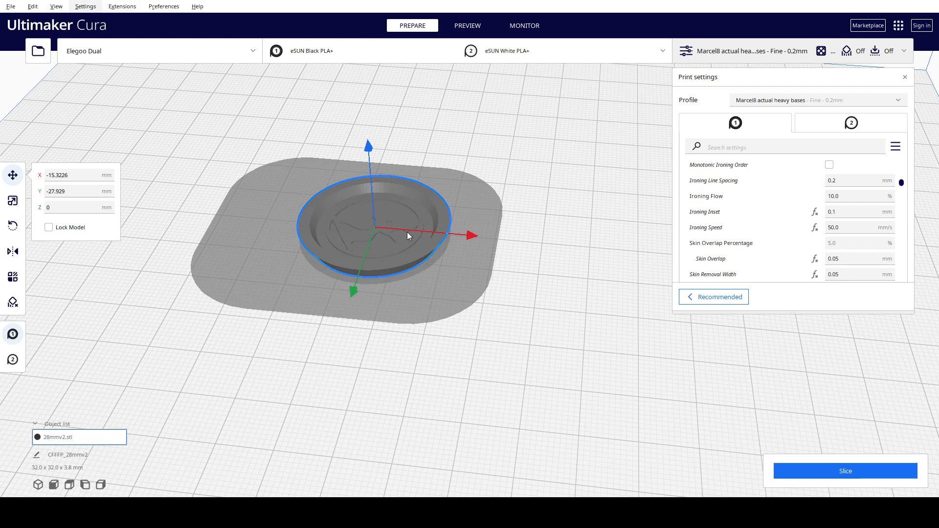
{"action": "left_click", "coordinate": [12, 200]}
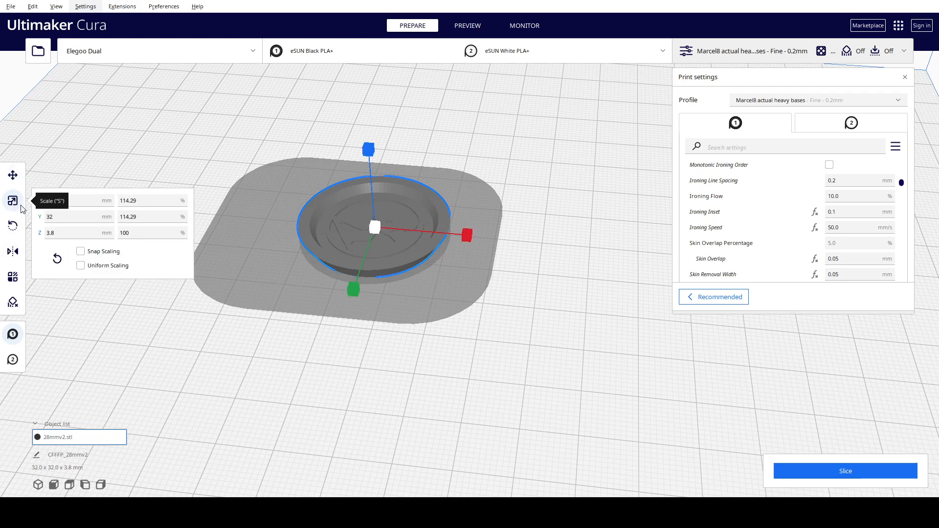
{"action": "left_click", "coordinate": [13, 175]}
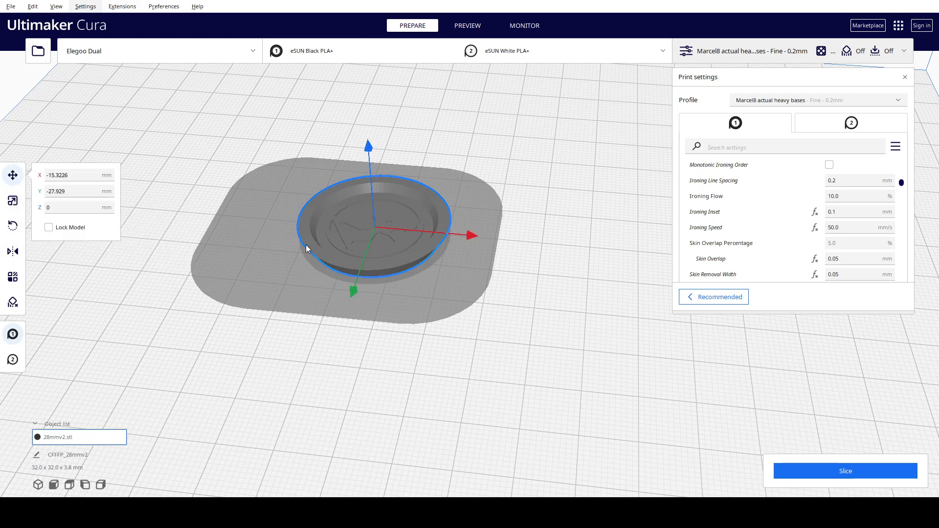
{"action": "scroll", "coordinate": [326, 284], "scroll_direction": "up", "scroll_amount": 3}
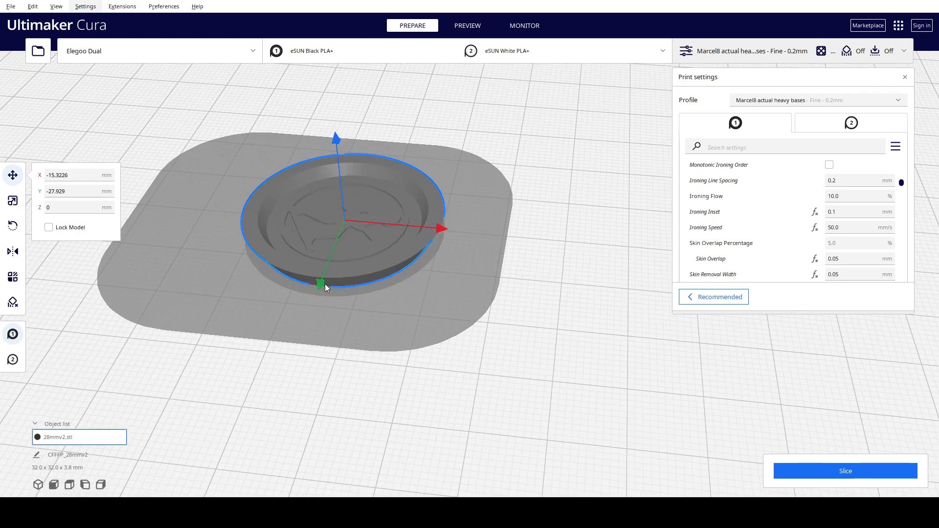
{"action": "scroll", "coordinate": [372, 326], "scroll_direction": "up", "scroll_amount": 5}
{"action": "scroll", "coordinate": [377, 335], "scroll_direction": "up", "scroll_amount": 5}
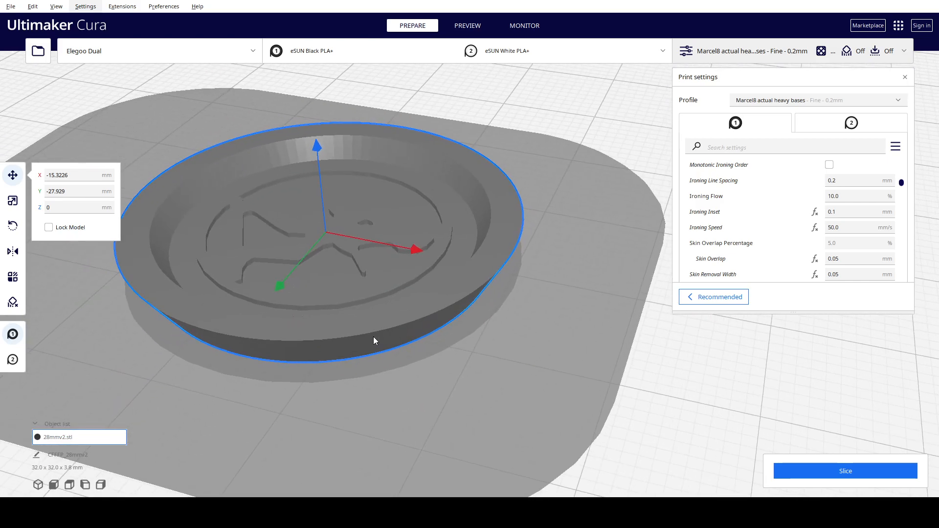
{"action": "scroll", "coordinate": [373, 336], "scroll_direction": "up", "scroll_amount": 3}
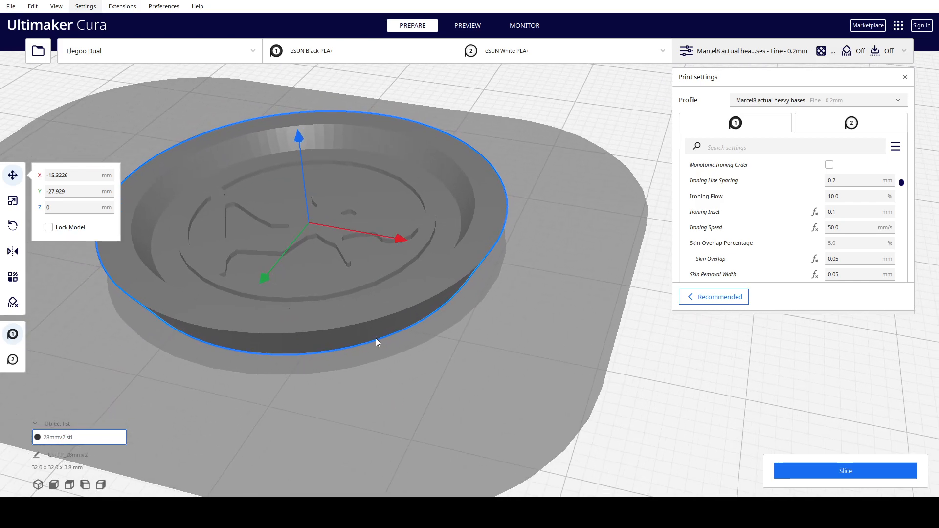
{"action": "left_click", "coordinate": [13, 200]}
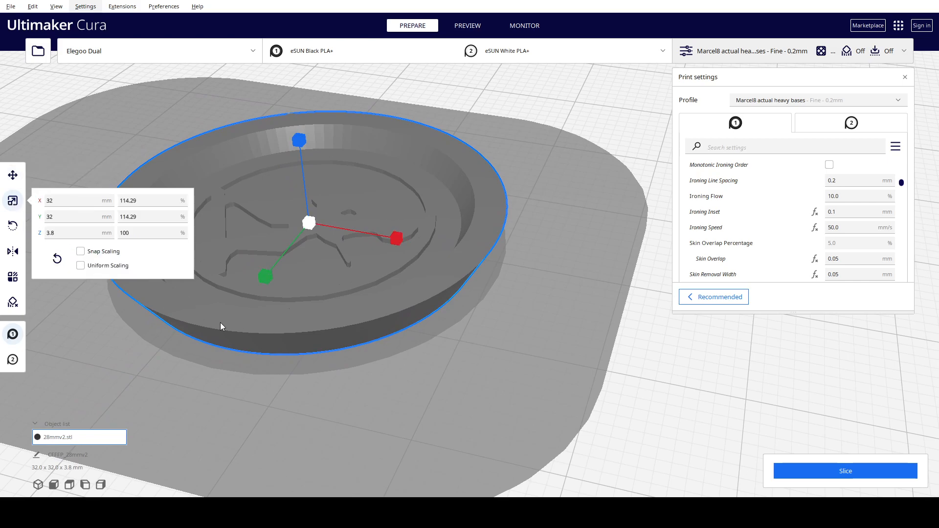
{"action": "scroll", "coordinate": [220, 322], "scroll_direction": "down", "scroll_amount": 5}
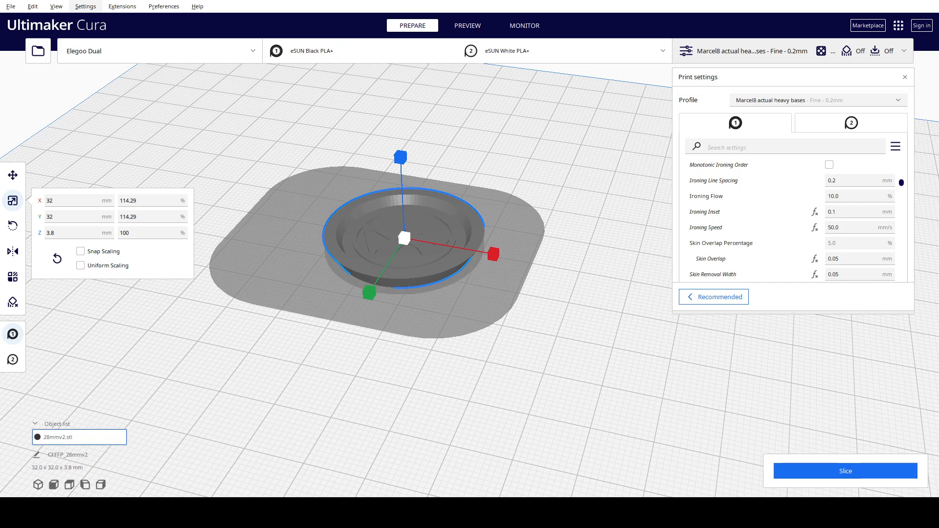
{"action": "scroll", "coordinate": [345, 366], "scroll_direction": "down", "scroll_amount": 2}
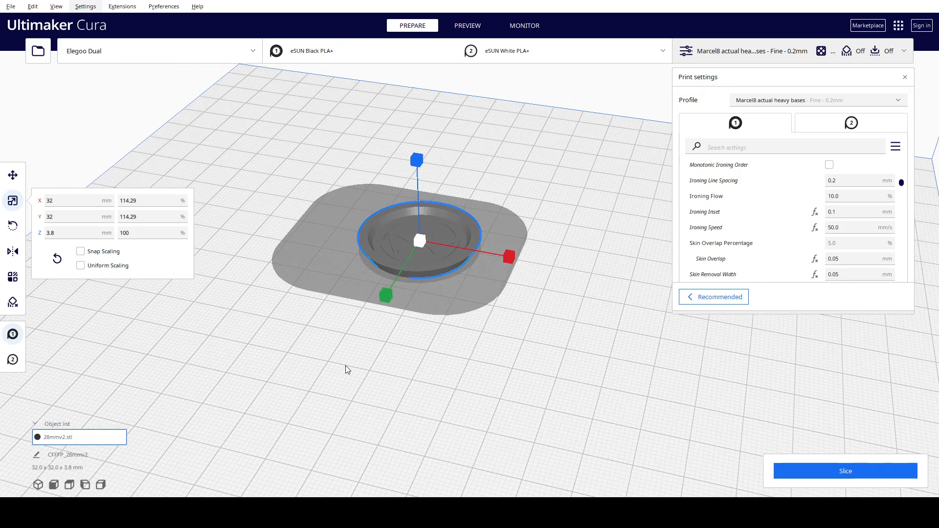
Multiply the 32 mm base to add one copy and choose the Marcel8 actual heavy bases profile.
{"action": "left_click", "coordinate": [32, 7]}
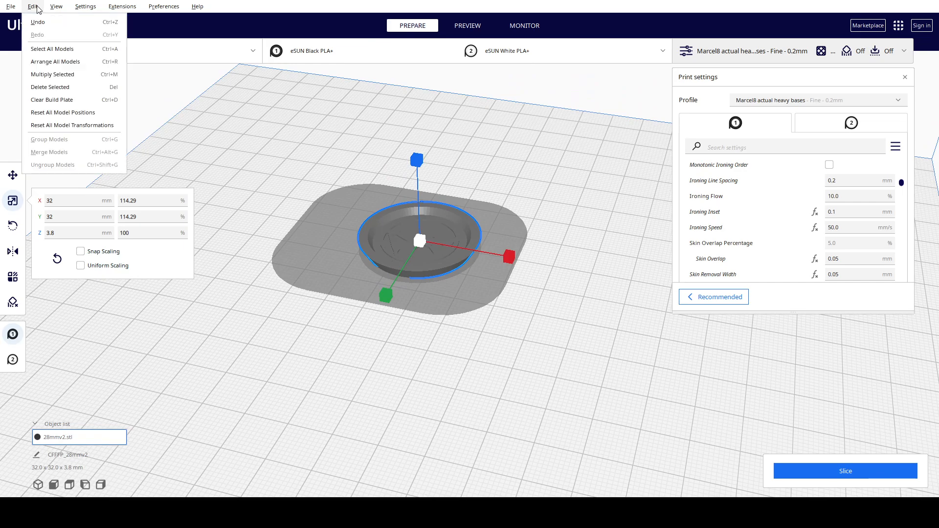
{"action": "left_click", "coordinate": [68, 80]}
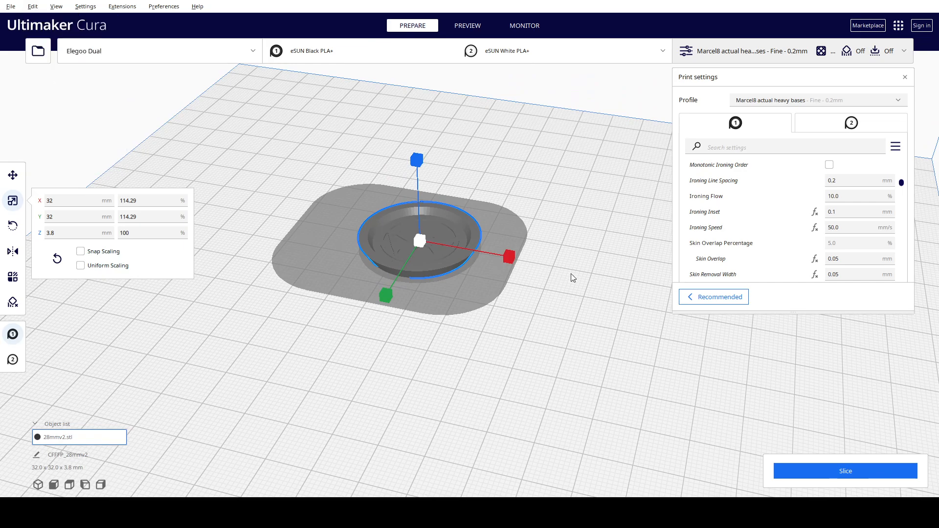
{"action": "left_click", "coordinate": [515, 374]}
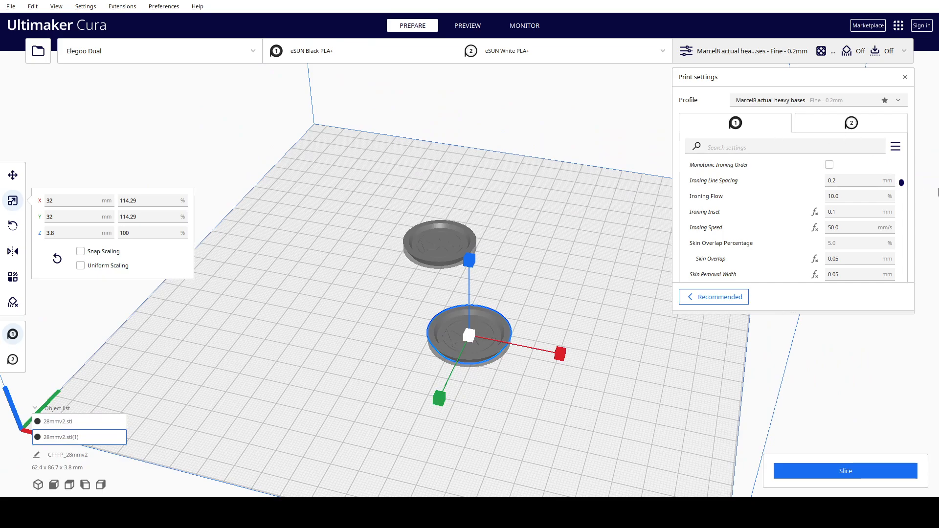
{"action": "left_click", "coordinate": [896, 101]}
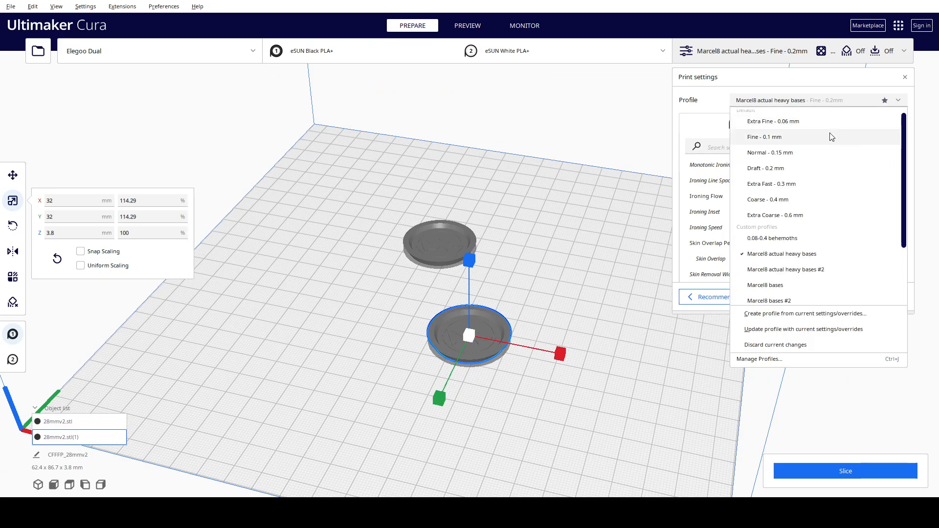
{"action": "left_click", "coordinate": [781, 255]}
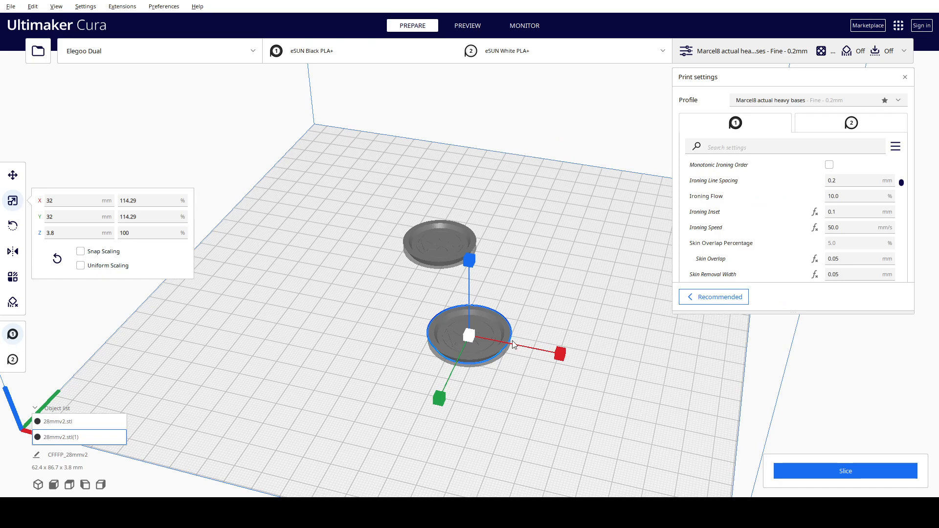
Move the copied base to about Y -69.7 mm, and the original to about Y -6.9 mm and farther toward negative X.
{"action": "right_click_drag", "start_coordinate": [308, 306], "coordinate": [295, 346]}
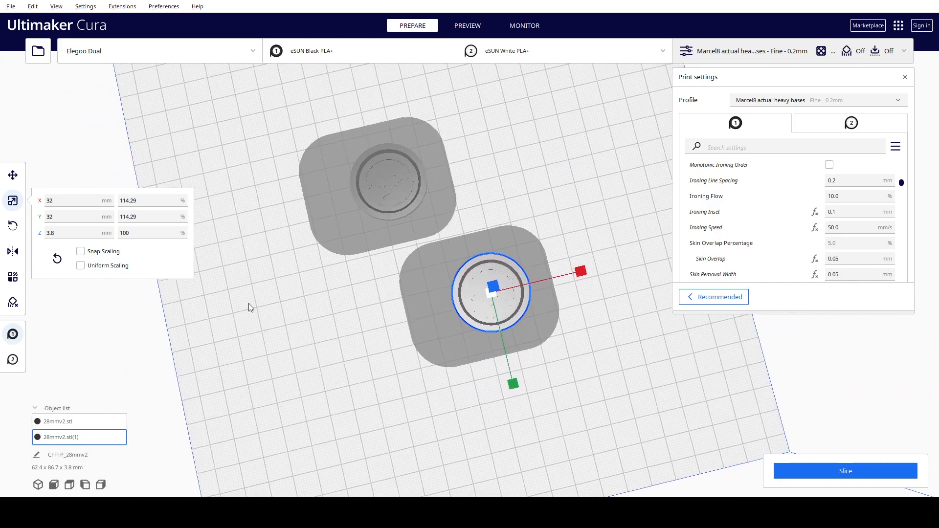
{"action": "left_click", "coordinate": [13, 176]}
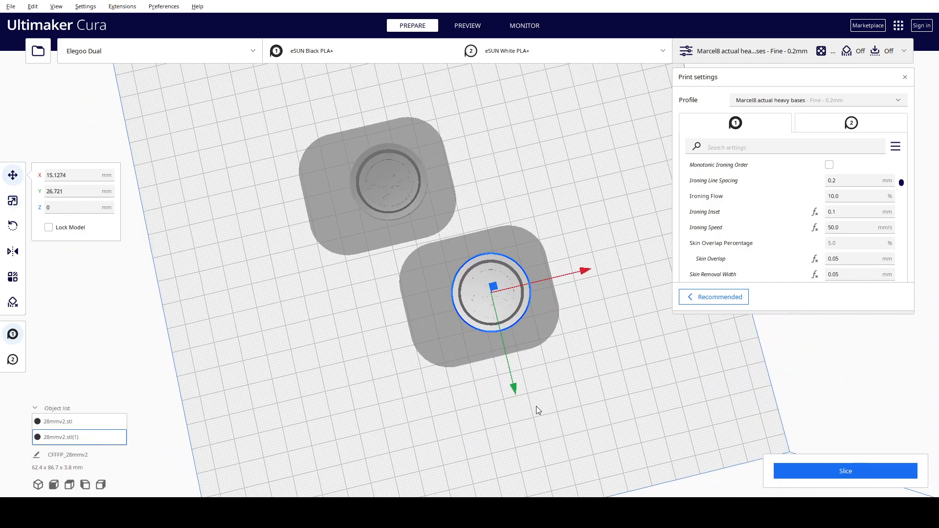
{"action": "left_click_drag", "start_coordinate": [515, 386], "coordinate": [457, 163]}
{"action": "left_click", "coordinate": [394, 182]}
{"action": "left_click_drag", "start_coordinate": [414, 282], "coordinate": [424, 326]}
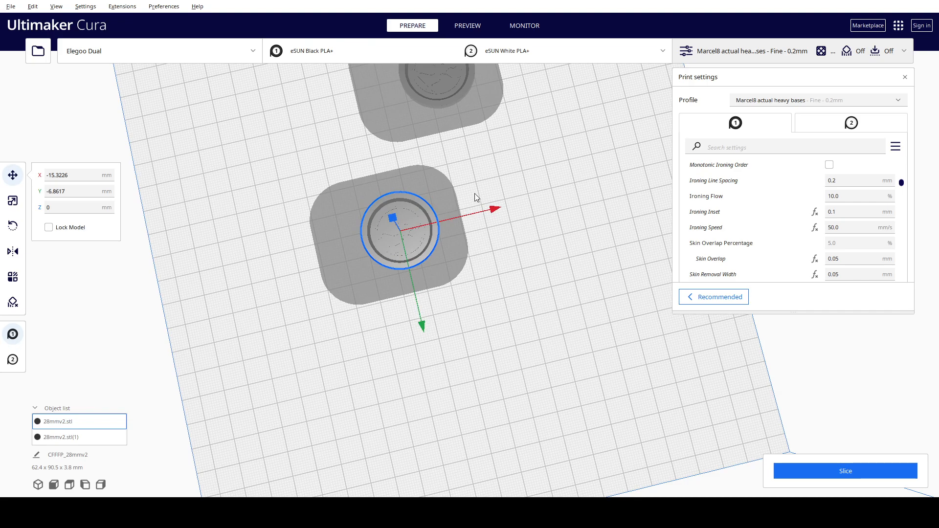
{"action": "left_click_drag", "start_coordinate": [489, 208], "coordinate": [374, 239]}
{"action": "right_click_drag", "start_coordinate": [374, 239], "coordinate": [448, 222]}
{"action": "left_click", "coordinate": [449, 222]}
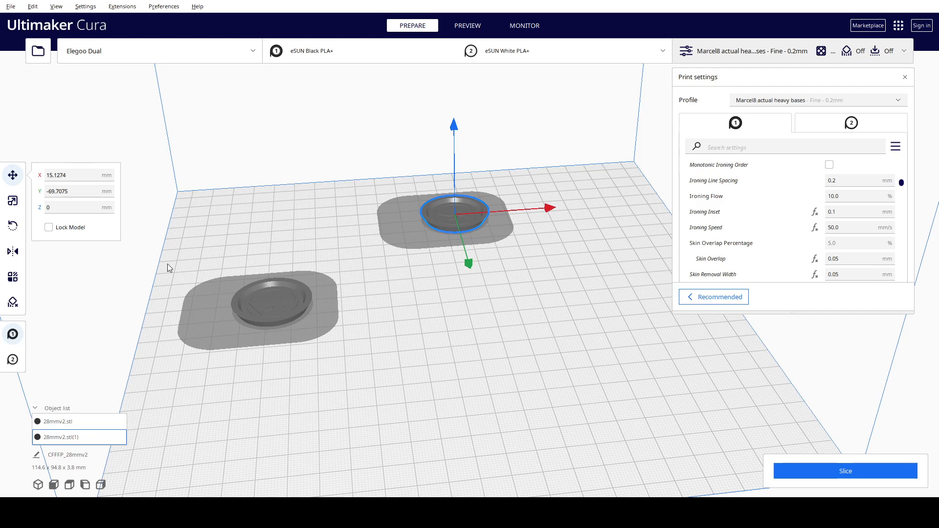
Move both 32 mm bases toward the front of the build plate, placing the copy at about Y 10.5 mm.
{"action": "right_click_drag", "start_coordinate": [263, 313], "coordinate": [375, 319]}
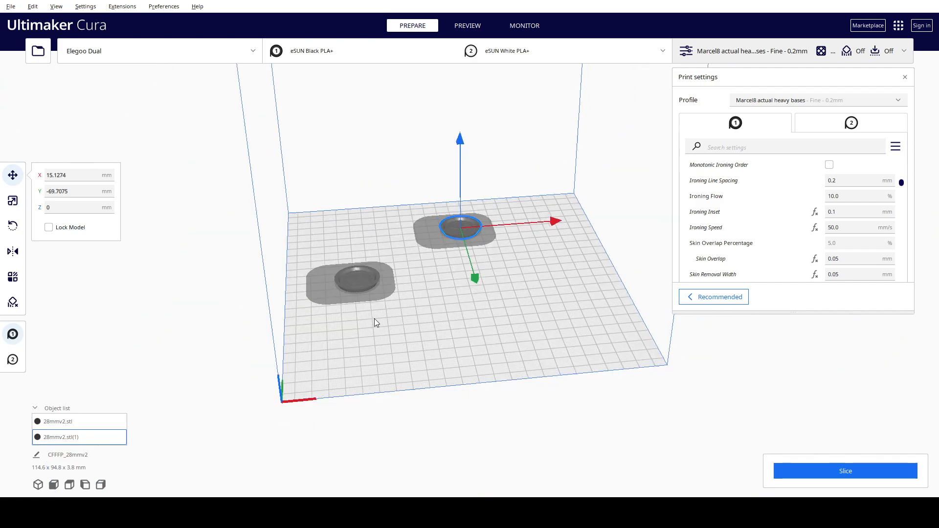
{"action": "left_click", "coordinate": [364, 295]}
{"action": "left_click_drag", "start_coordinate": [363, 346], "coordinate": [366, 411]}
{"action": "left_click", "coordinate": [465, 233]}
{"action": "left_click_drag", "start_coordinate": [478, 277], "coordinate": [493, 333]}
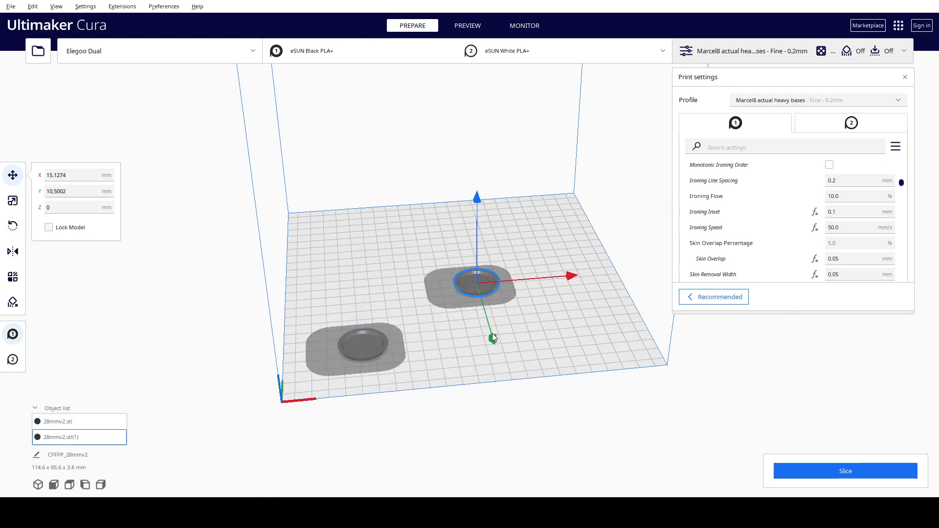
{"action": "right_click_drag", "start_coordinate": [506, 339], "coordinate": [537, 409]}
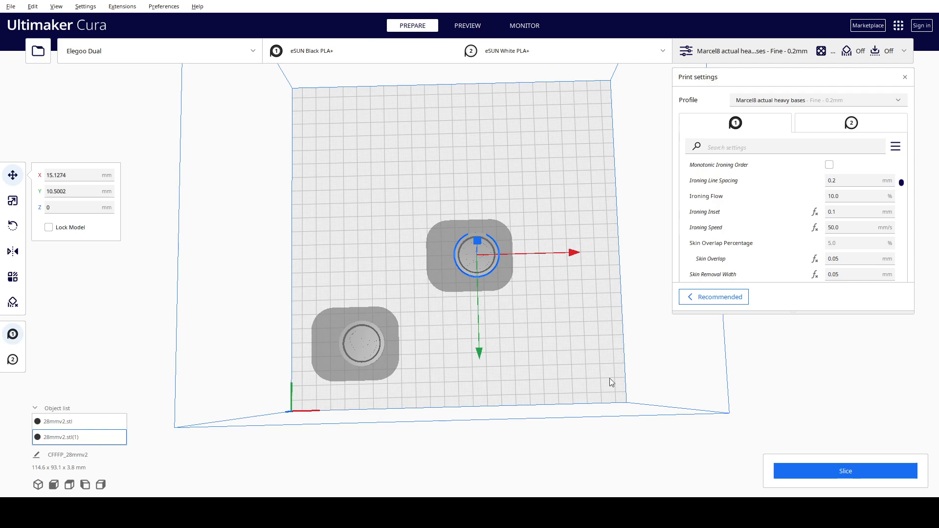
Multiply the 28mmv2.stl(1) base to add a third base and choose the Marcel8 actual heavy bases profile.
{"action": "left_click", "coordinate": [33, 7]}
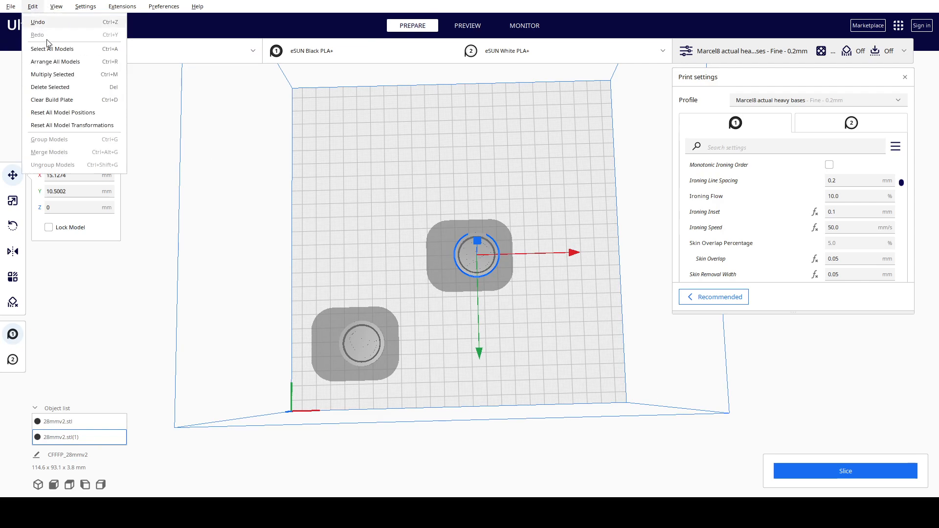
{"action": "left_click", "coordinate": [70, 75]}
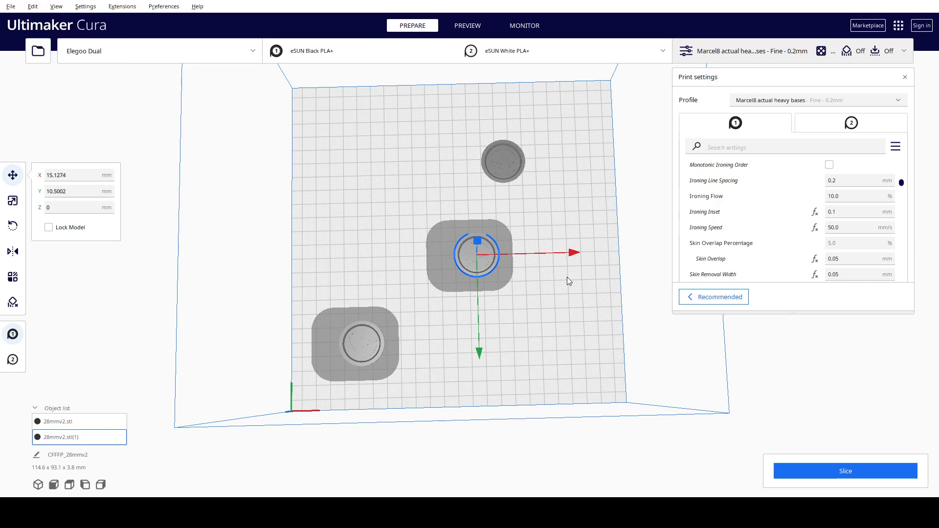
{"action": "left_click", "coordinate": [494, 174]}
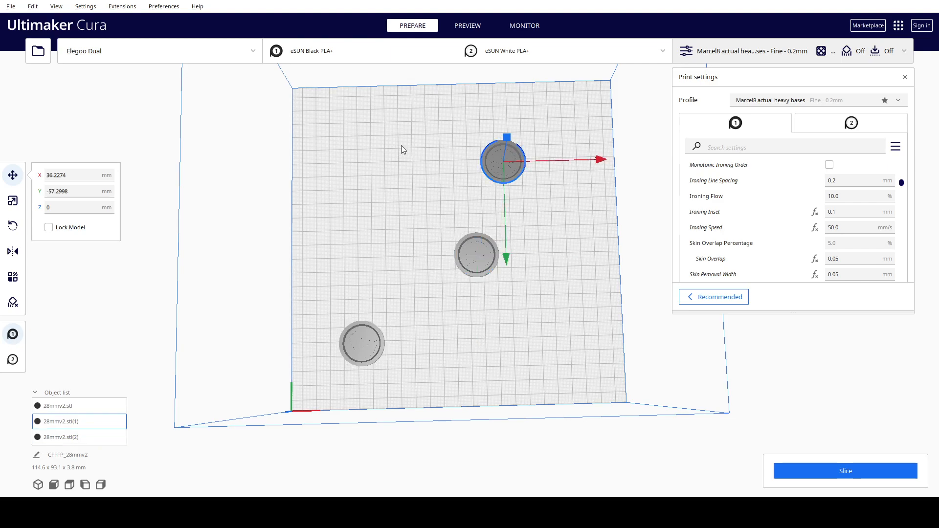
{"action": "left_click", "coordinate": [812, 101]}
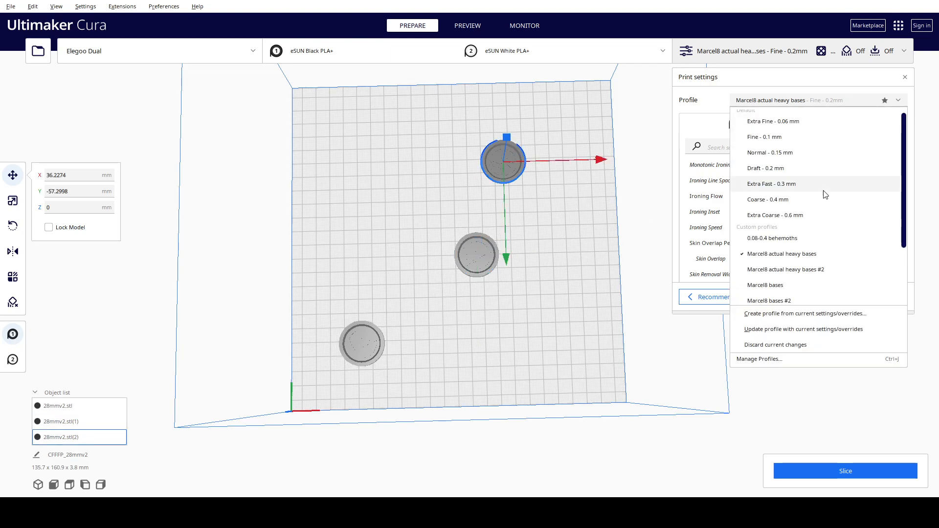
{"action": "left_click", "coordinate": [817, 257]}
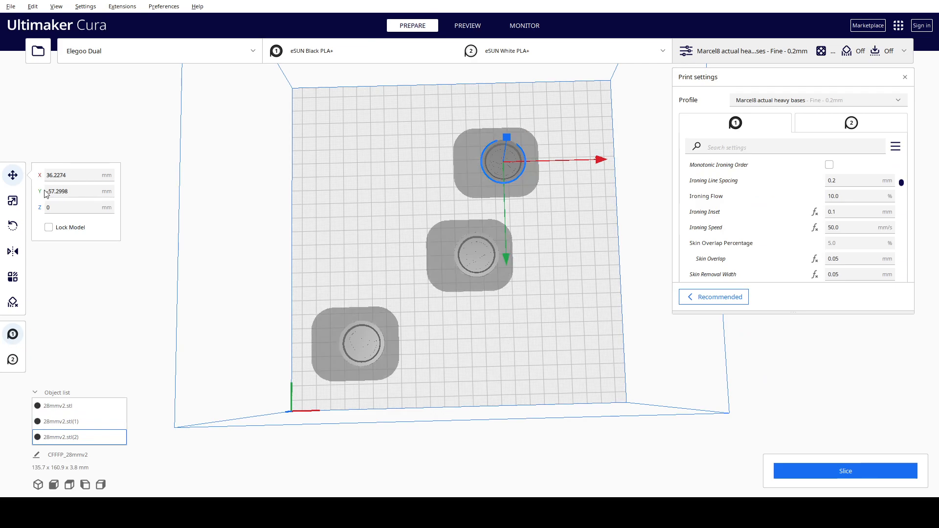
Set the third base's X and Y sizes to 40 mm.
{"action": "left_click", "coordinate": [13, 200]}
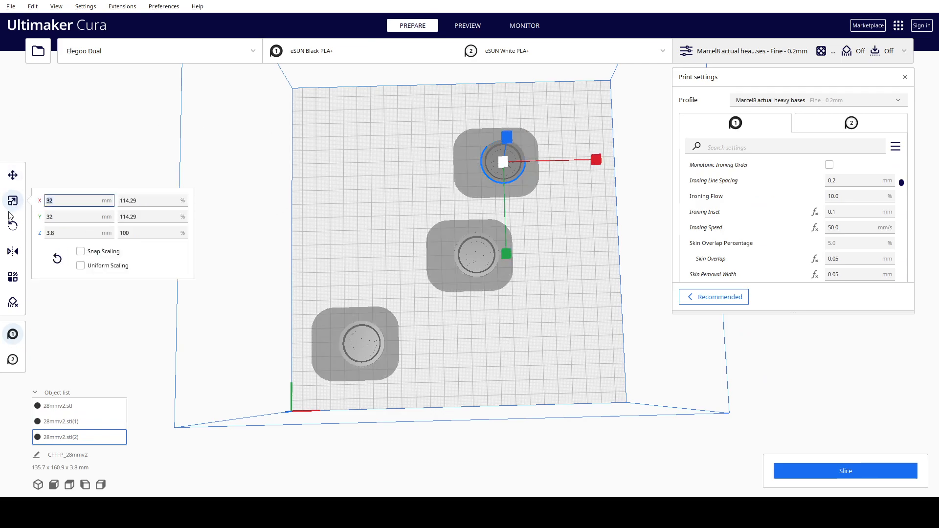
{"action": "type", "text": "40"}
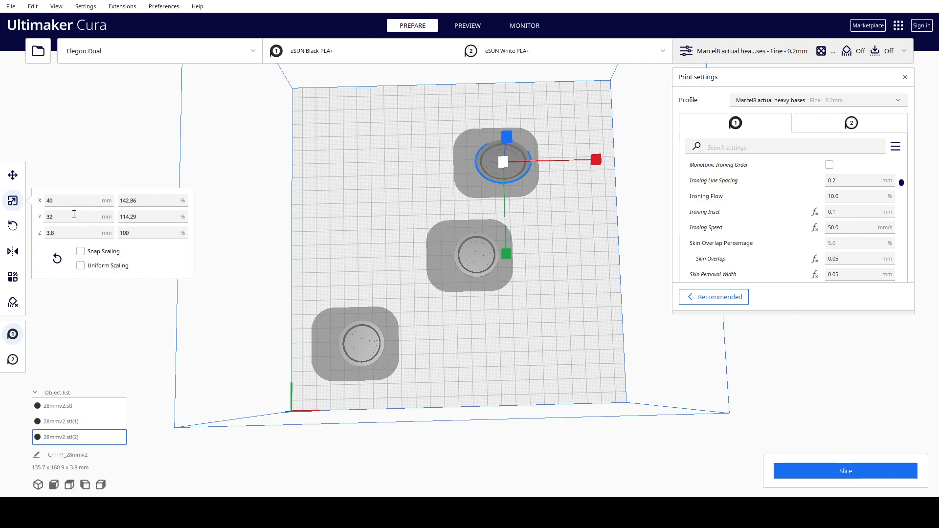
{"action": "left_click", "coordinate": [73, 215]}
{"action": "left_click_drag", "start_coordinate": [79, 215], "coordinate": [41, 215]}
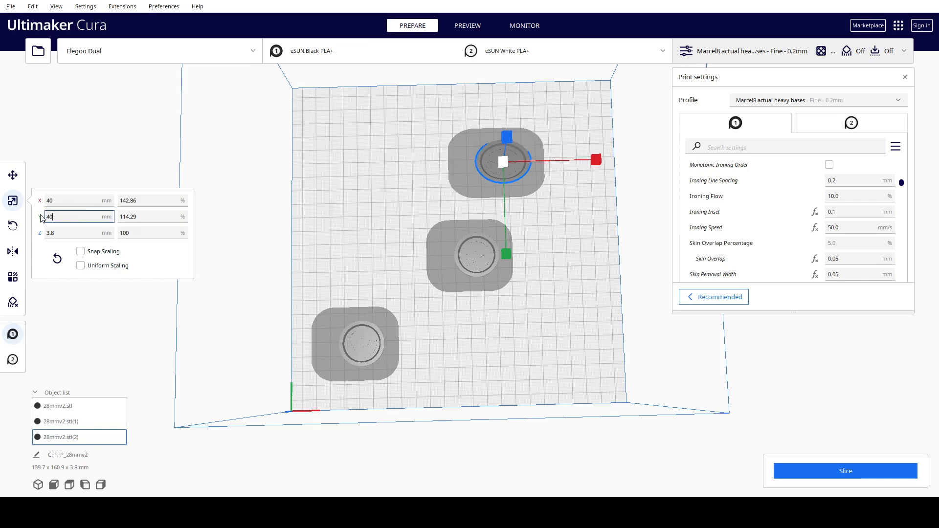
{"action": "type", "text": "40"}
{"action": "key", "text": "Return"}
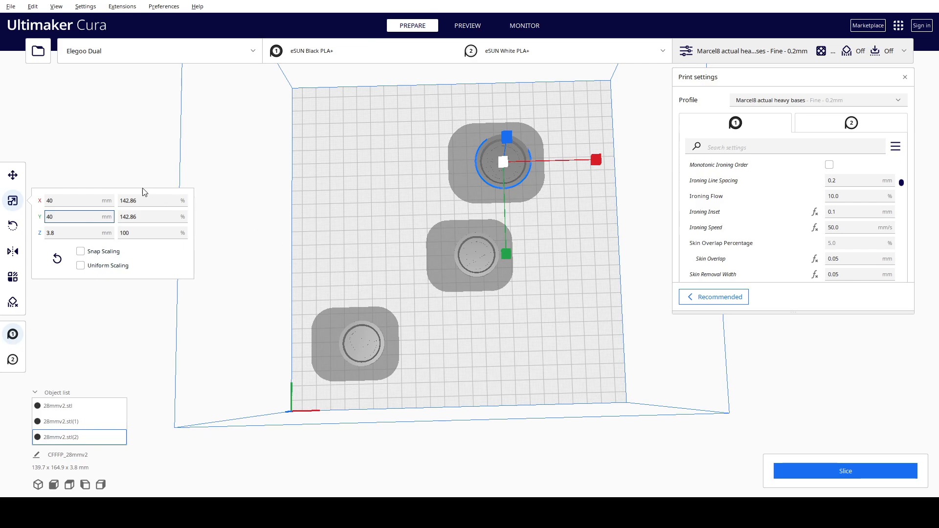
Slice the three bases and inspect their layers in the preview.
{"action": "left_click", "coordinate": [13, 175]}
{"action": "scroll", "coordinate": [521, 284], "scroll_direction": "up", "scroll_amount": 4}
{"action": "right_click_drag", "start_coordinate": [572, 325], "coordinate": [587, 266]}
{"action": "left_click", "coordinate": [846, 472]}
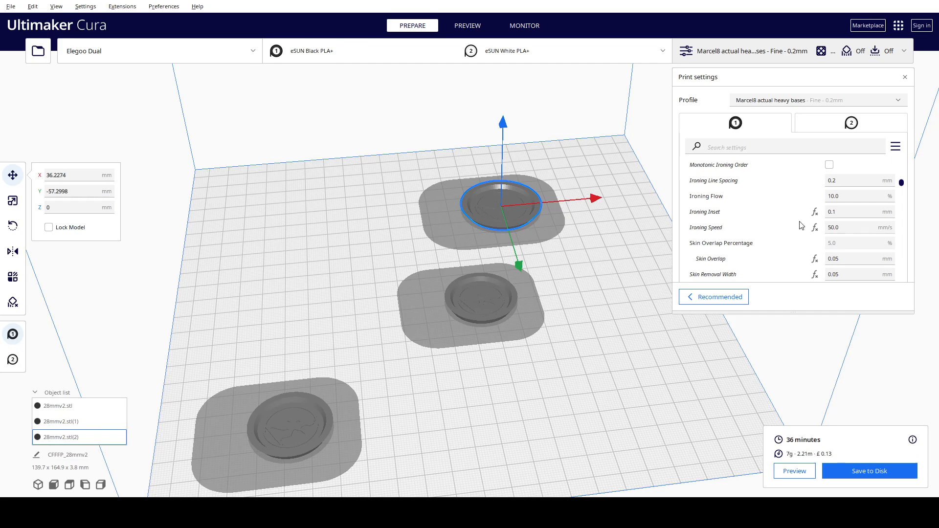
{"action": "left_click", "coordinate": [794, 469]}
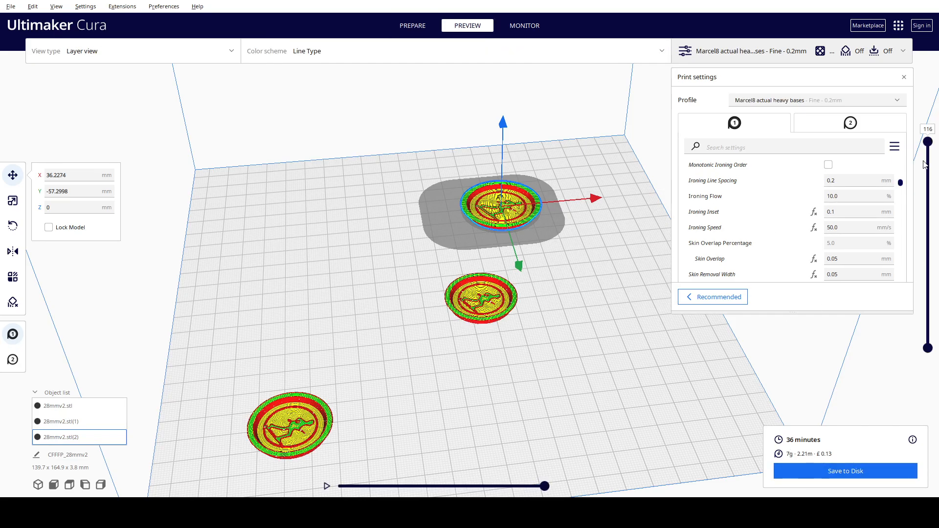
{"action": "left_click_drag", "start_coordinate": [929, 144], "coordinate": [935, 15]}
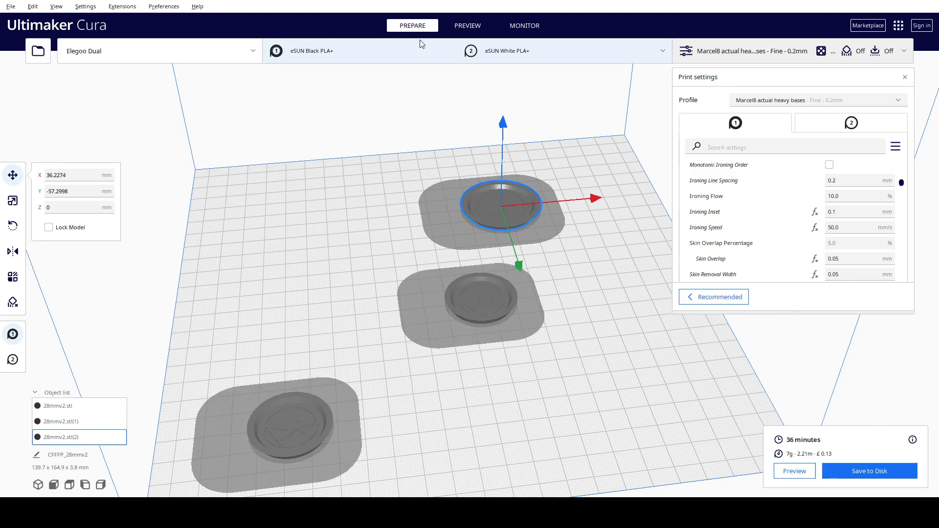
Move the 40 mm base to about Y 77.6 mm and the 28mmv2.stl base to about X 85.4 mm, Y -82.8 mm.
{"action": "left_click_drag", "start_coordinate": [524, 265], "coordinate": [589, 484]}
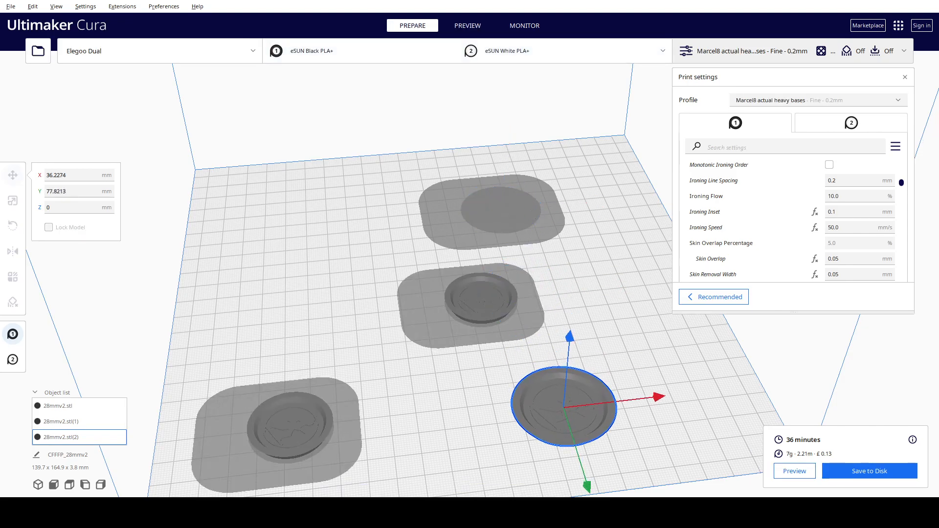
{"action": "left_click", "coordinate": [295, 420]}
{"action": "scroll", "coordinate": [320, 440], "scroll_direction": "down", "scroll_amount": 3}
{"action": "left_click_drag", "start_coordinate": [367, 431], "coordinate": [387, 277]}
{"action": "left_click_drag", "start_coordinate": [450, 215], "coordinate": [667, 194]}
{"action": "left_click_drag", "start_coordinate": [580, 266], "coordinate": [577, 247]}
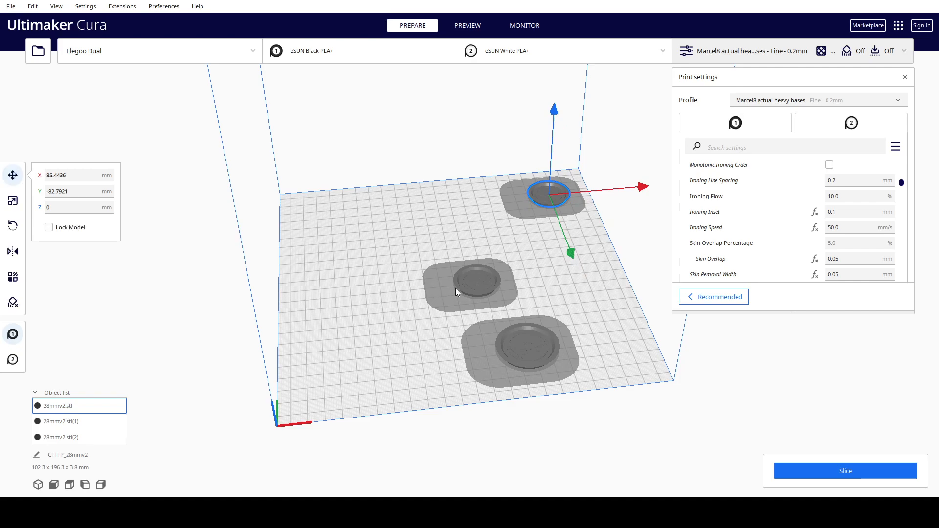
Move the 28mmv2.stl(1) base to about X 0.5 mm, Y -16.4 mm and the 40 mm base to about X -75.8 mm.
{"action": "left_click", "coordinate": [482, 281]}
{"action": "left_click_drag", "start_coordinate": [497, 350], "coordinate": [486, 320]}
{"action": "left_click_drag", "start_coordinate": [566, 251], "coordinate": [546, 251]}
{"action": "left_click", "coordinate": [530, 346]}
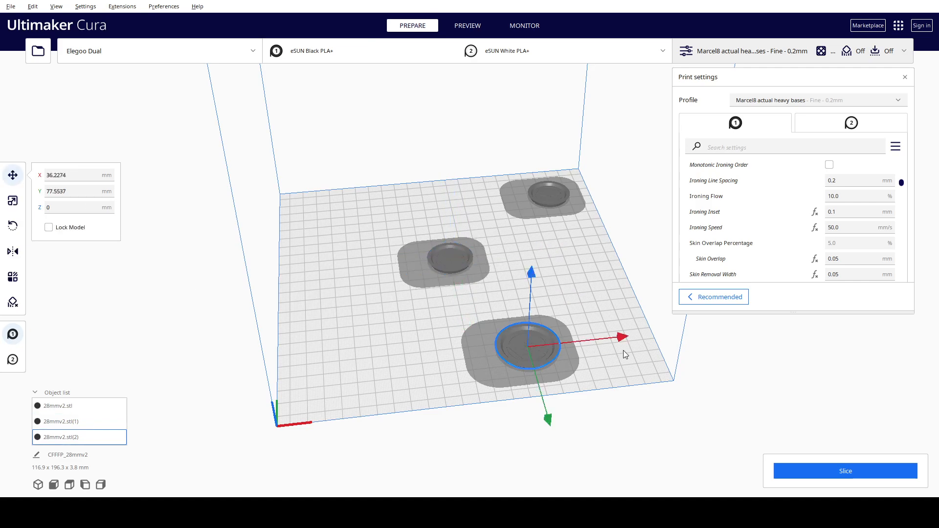
{"action": "left_click_drag", "start_coordinate": [628, 338], "coordinate": [462, 333]}
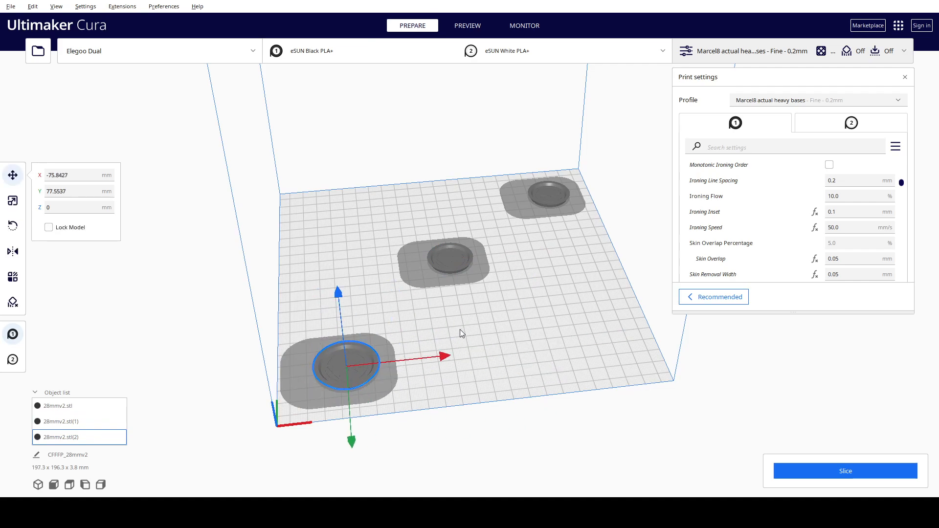
Nudge the 40 mm base inward from the plate's corner along both axes, to about Y 76.4 mm.
{"action": "scroll", "coordinate": [460, 329], "scroll_direction": "up", "scroll_amount": 3}
{"action": "right_click_drag", "start_coordinate": [456, 337], "coordinate": [450, 473]}
{"action": "scroll", "coordinate": [425, 382], "scroll_direction": "down", "scroll_amount": 3}
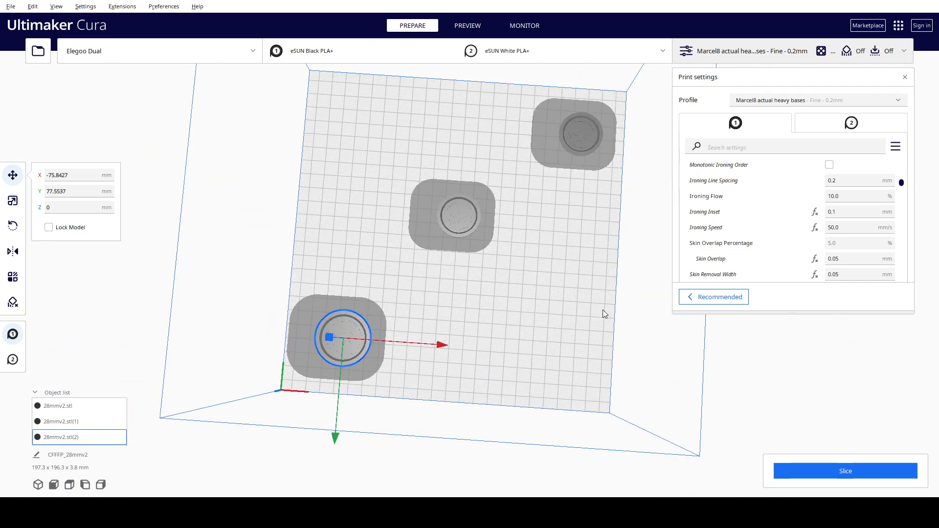
{"action": "scroll", "coordinate": [512, 264], "scroll_direction": "down", "scroll_amount": 2}
{"action": "scroll", "coordinate": [517, 264], "scroll_direction": "up", "scroll_amount": 1}
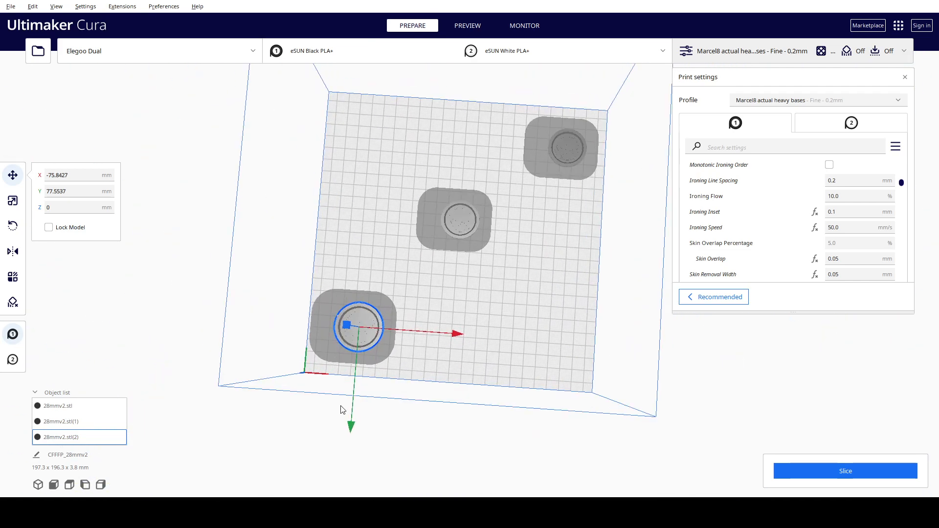
{"action": "left_click_drag", "start_coordinate": [351, 430], "coordinate": [351, 429]}
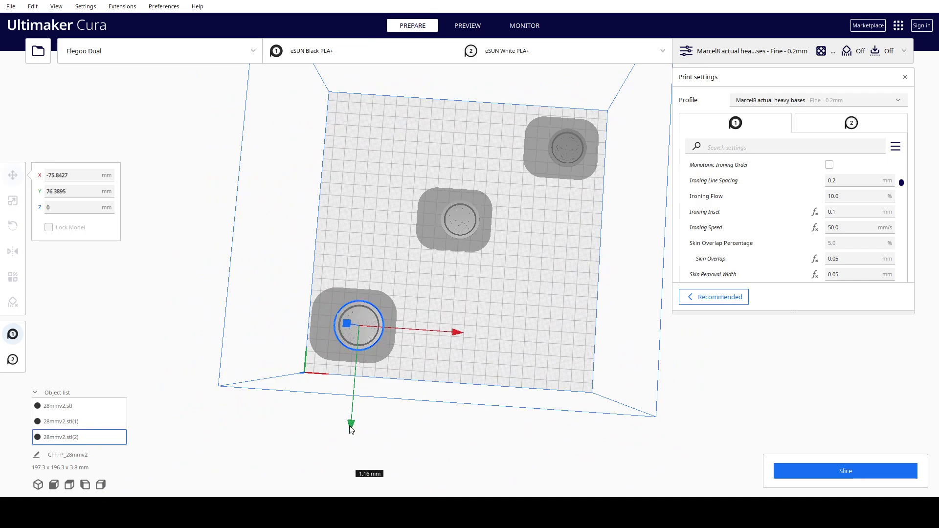
{"action": "left_click_drag", "start_coordinate": [458, 334], "coordinate": [468, 334]}
{"action": "right_click_drag", "start_coordinate": [549, 338], "coordinate": [556, 280]}
{"action": "scroll", "coordinate": [553, 342], "scroll_direction": "up", "scroll_amount": 3}
{"action": "right_click_drag", "start_coordinate": [553, 347], "coordinate": [527, 451]}
Move the middle 28mmv2.stl(1) base forward to about Y -11.1 mm.
{"action": "left_click", "coordinate": [453, 212]}
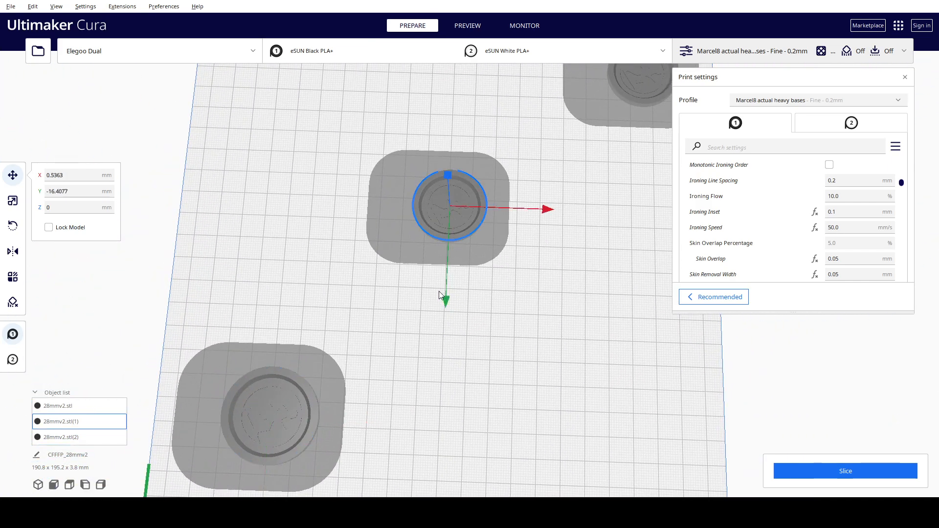
{"action": "scroll", "coordinate": [440, 292], "scroll_direction": "down", "scroll_amount": 3}
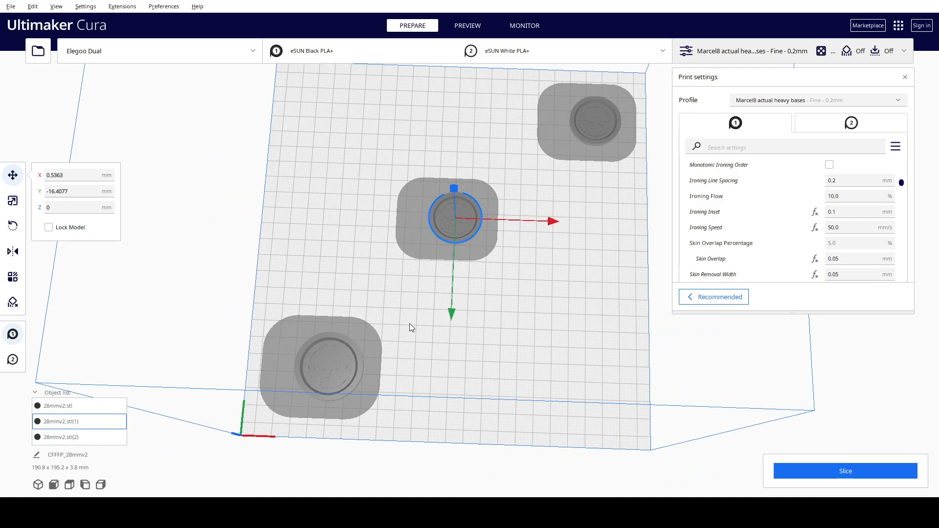
{"action": "left_click_drag", "start_coordinate": [452, 316], "coordinate": [454, 327]}
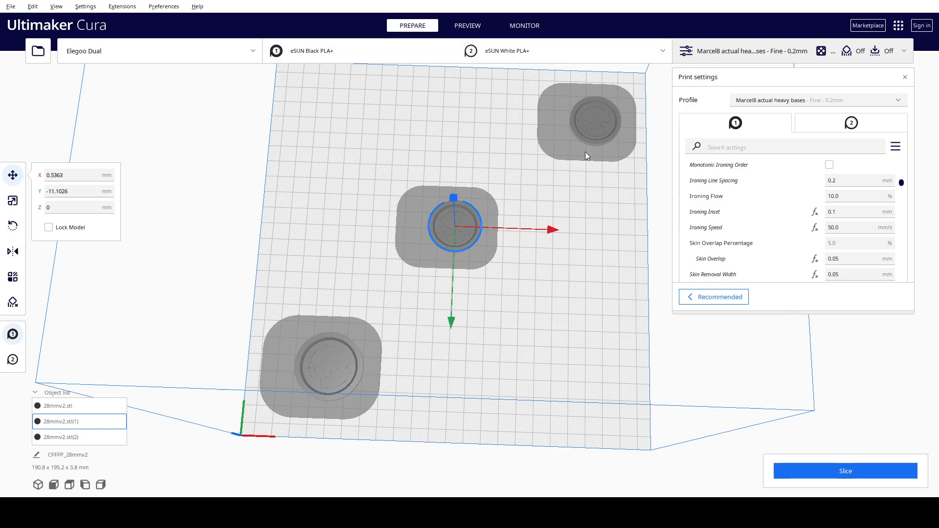
{"action": "scroll", "coordinate": [576, 210], "scroll_direction": "down", "scroll_amount": 3}
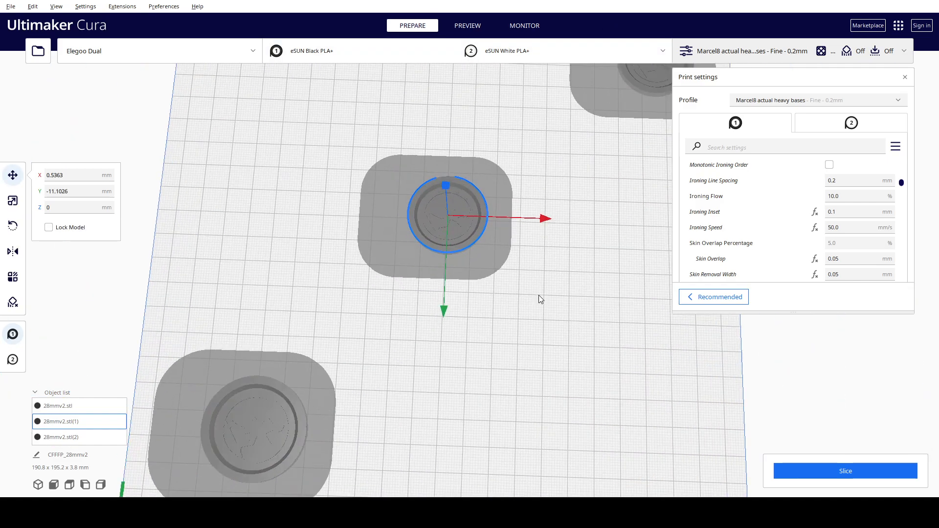
Slice the plate with the three arranged bases and open the layer preview.
{"action": "right_click_drag", "start_coordinate": [540, 293], "coordinate": [540, 267]}
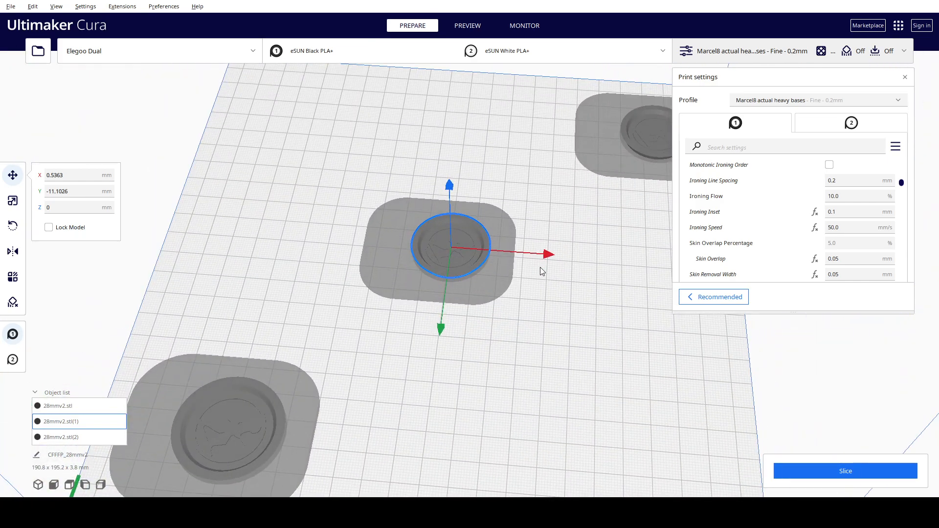
{"action": "left_click", "coordinate": [901, 471]}
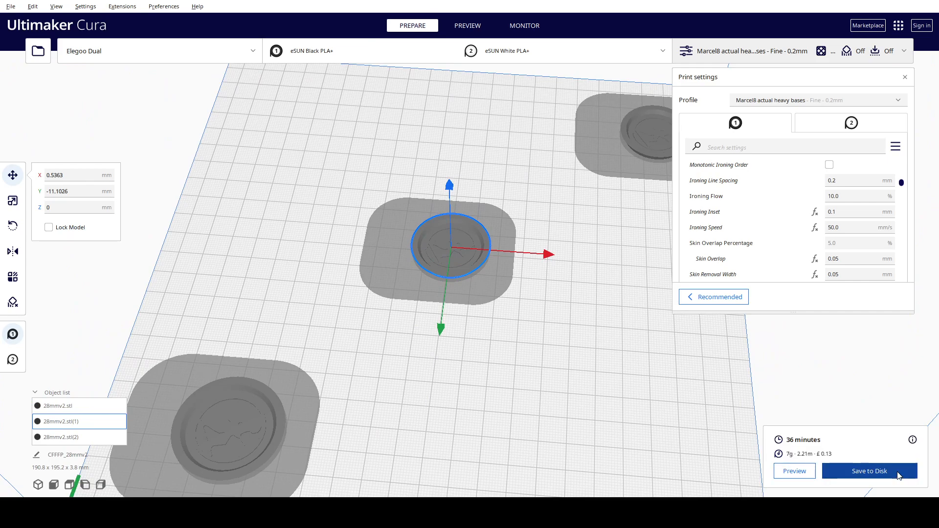
{"action": "left_click", "coordinate": [796, 470]}
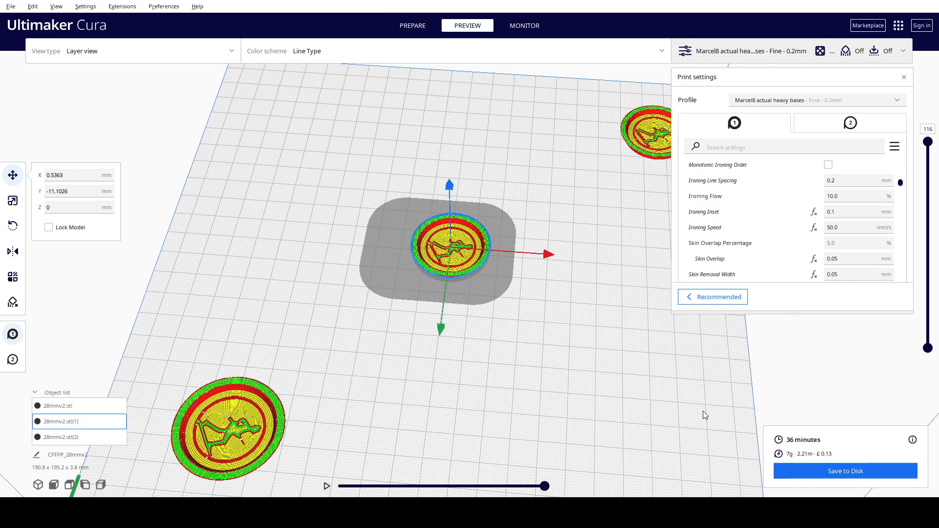
Lower the previewed height to layer 54 and examine the middle base's solid layers and underside up close.
{"action": "left_click_drag", "start_coordinate": [928, 142], "coordinate": [914, 255]}
{"action": "scroll", "coordinate": [421, 415], "scroll_direction": "up", "scroll_amount": 5}
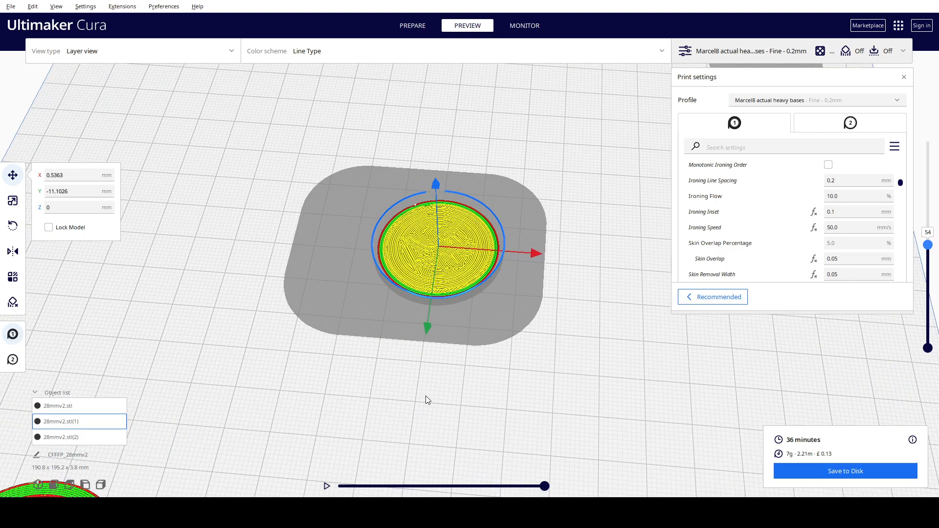
{"action": "scroll", "coordinate": [433, 406], "scroll_direction": "up", "scroll_amount": 3}
{"action": "right_click_drag", "start_coordinate": [634, 438], "coordinate": [567, 198]}
{"action": "right_click_drag", "start_coordinate": [592, 257], "coordinate": [565, 285]}
{"action": "right_click_drag", "start_coordinate": [566, 241], "coordinate": [558, 160]}
{"action": "right_click_drag", "start_coordinate": [572, 350], "coordinate": [575, 316]}
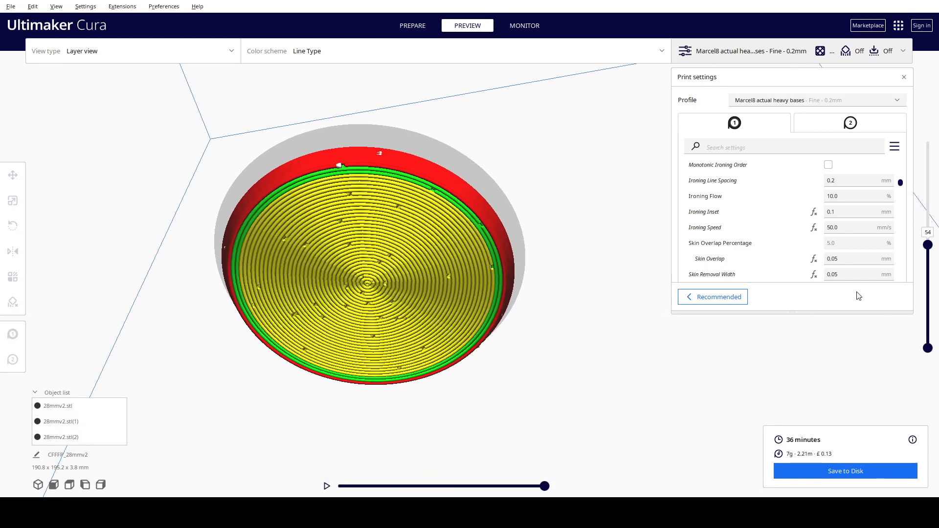
Step the preview between layers 40 and 51 to compare the middle base's infill and solid layers.
{"action": "left_click_drag", "start_coordinate": [929, 246], "coordinate": [930, 279]}
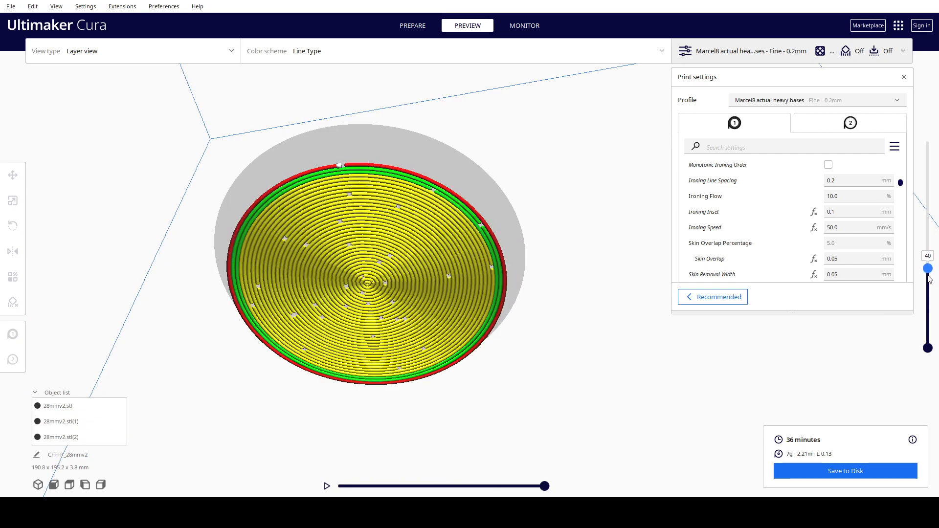
{"action": "left_click_drag", "start_coordinate": [929, 279], "coordinate": [928, 263]}
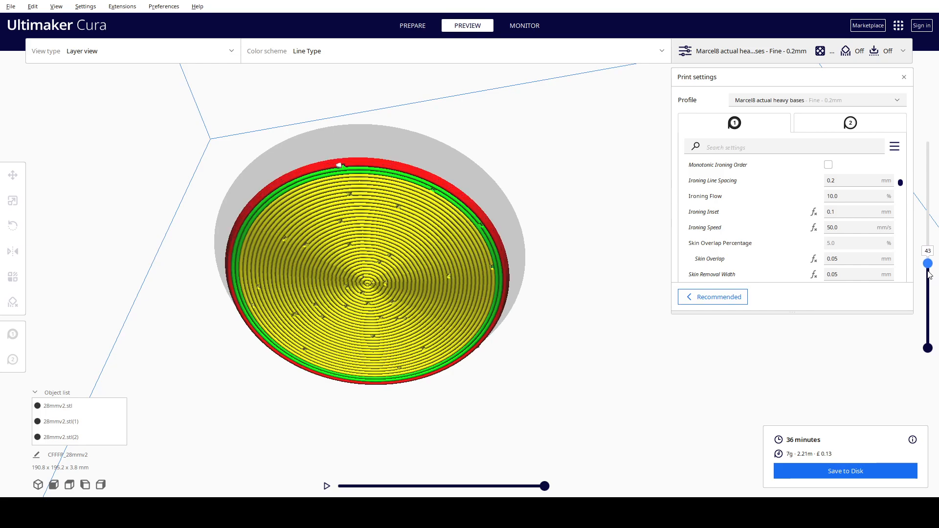
{"action": "right_click_drag", "start_coordinate": [593, 322], "coordinate": [573, 334]}
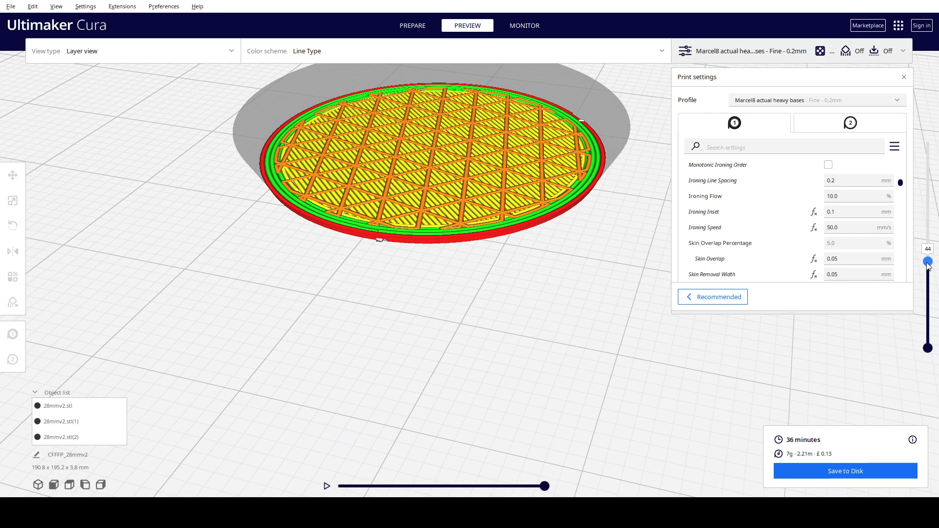
{"action": "left_click_drag", "start_coordinate": [930, 270], "coordinate": [931, 272]}
{"action": "left_click_drag", "start_coordinate": [930, 266], "coordinate": [927, 249]}
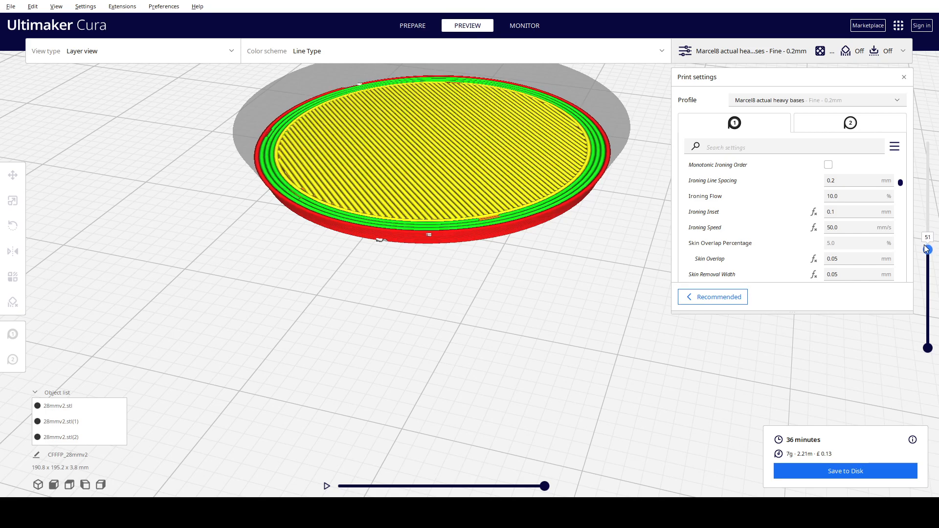
{"action": "left_click_drag", "start_coordinate": [927, 248], "coordinate": [926, 255]}
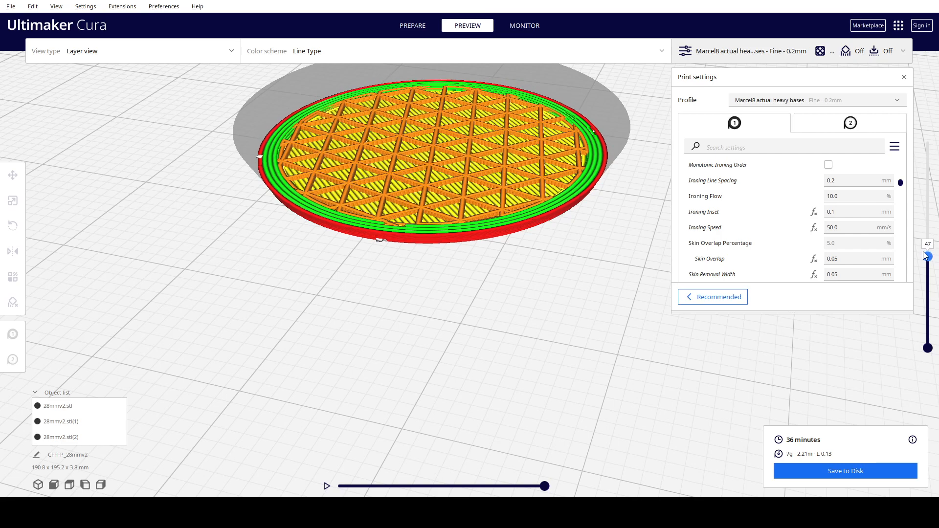
{"action": "left_click_drag", "start_coordinate": [926, 256], "coordinate": [926, 249]}
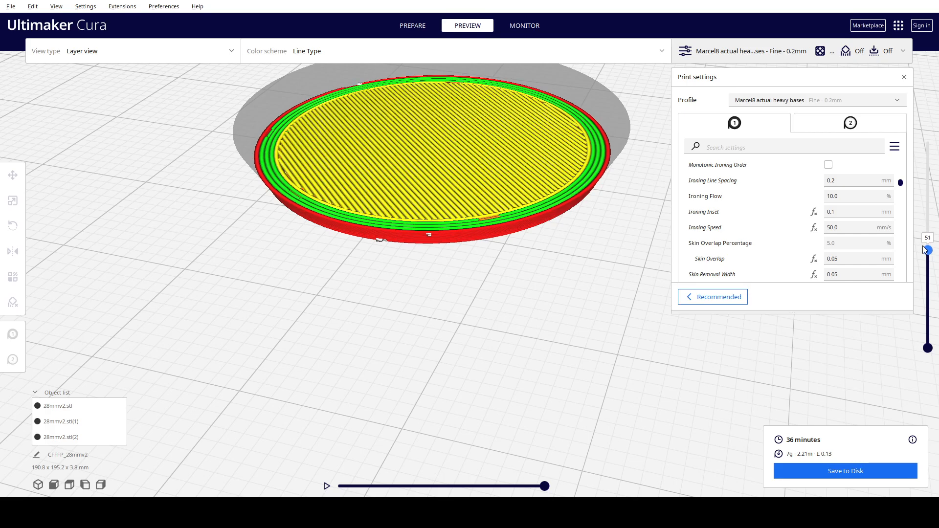
Restore the preview to layer 116 and examine the raised figure and rim of the middle base.
{"action": "left_click_drag", "start_coordinate": [925, 250], "coordinate": [832, 52]}
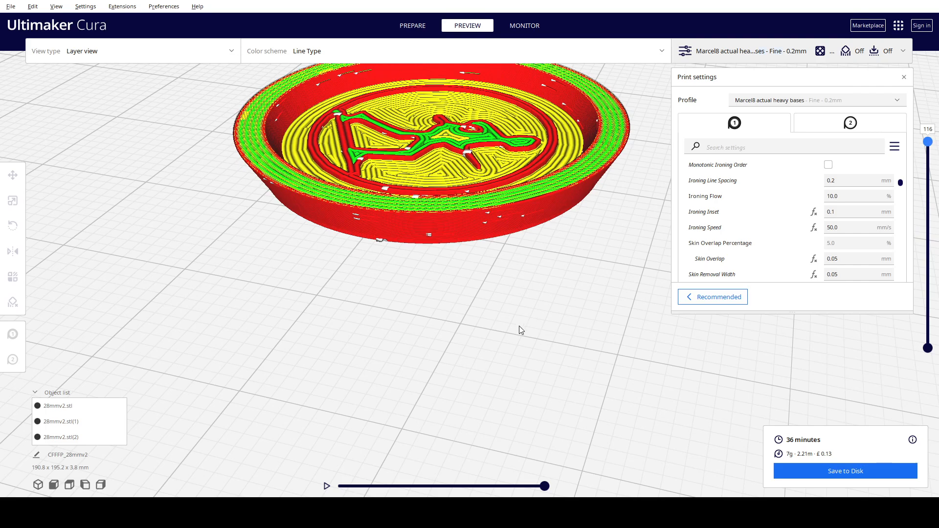
{"action": "scroll", "coordinate": [524, 329], "scroll_direction": "down", "scroll_amount": 8}
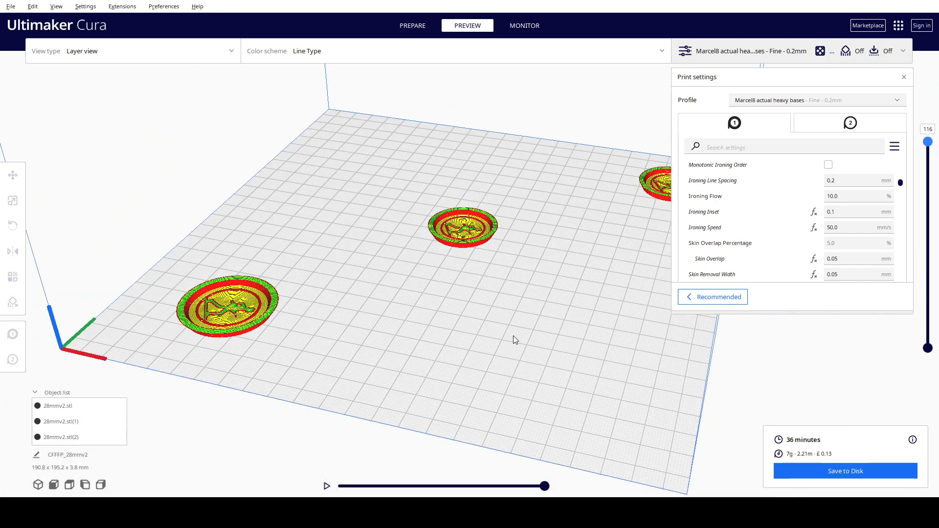
{"action": "scroll", "coordinate": [513, 336], "scroll_direction": "up", "scroll_amount": 5}
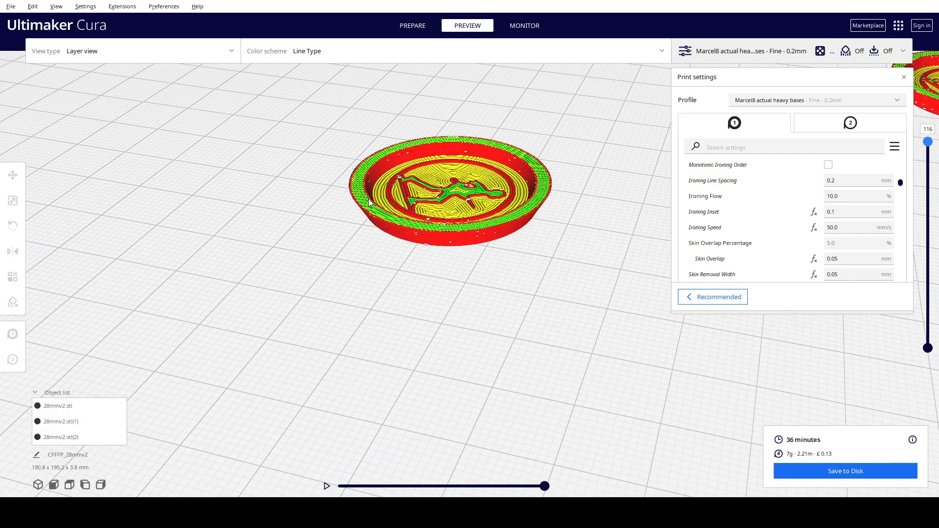
{"action": "scroll", "coordinate": [376, 215], "scroll_direction": "up", "scroll_amount": 3}
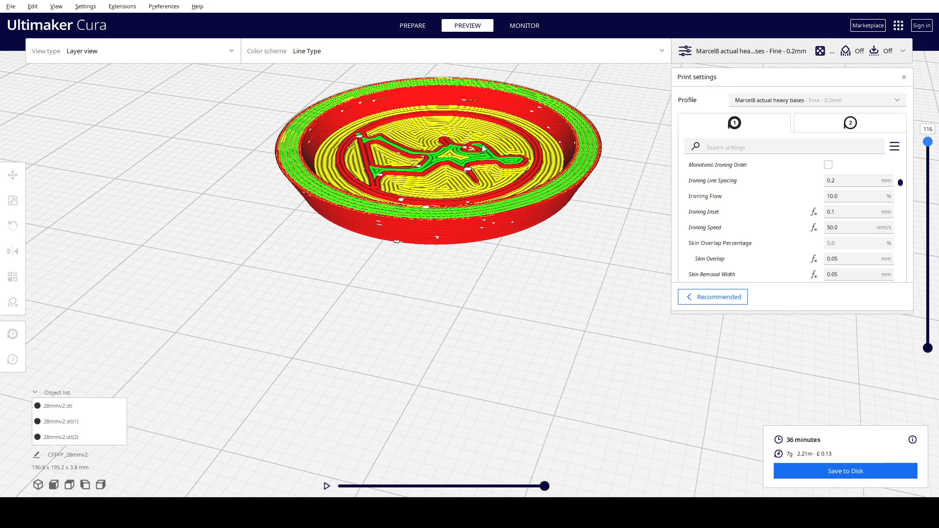
{"action": "scroll", "coordinate": [475, 312], "scroll_direction": "down", "scroll_amount": 10}
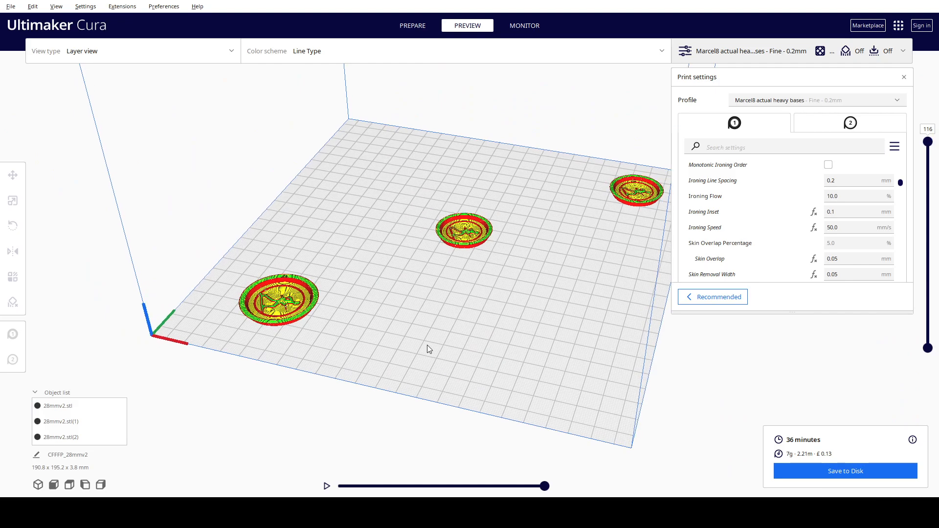
Examine the bottom-layer line pattern on the undersides of the bases, especially the middle one.
{"action": "right_click_drag", "start_coordinate": [428, 349], "coordinate": [453, 206]}
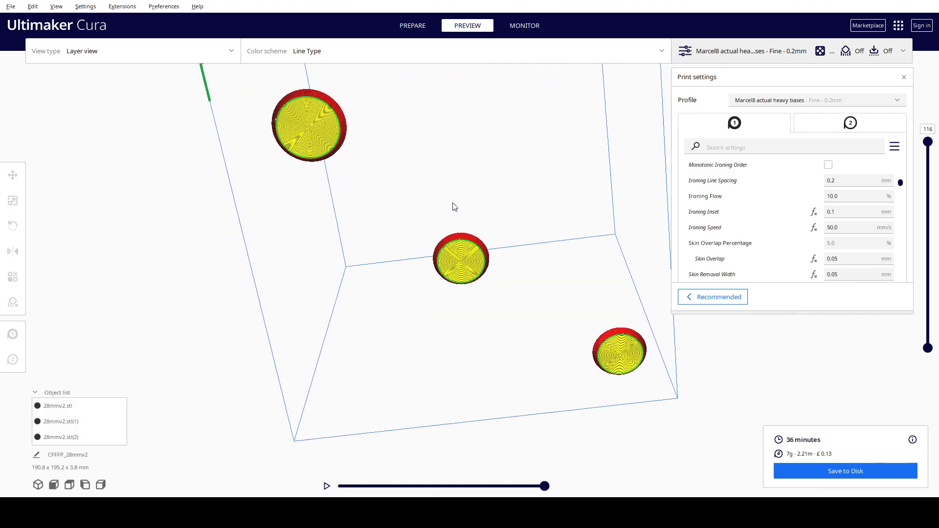
{"action": "scroll", "coordinate": [355, 198], "scroll_direction": "up", "scroll_amount": 5}
{"action": "scroll", "coordinate": [423, 237], "scroll_direction": "up", "scroll_amount": 3}
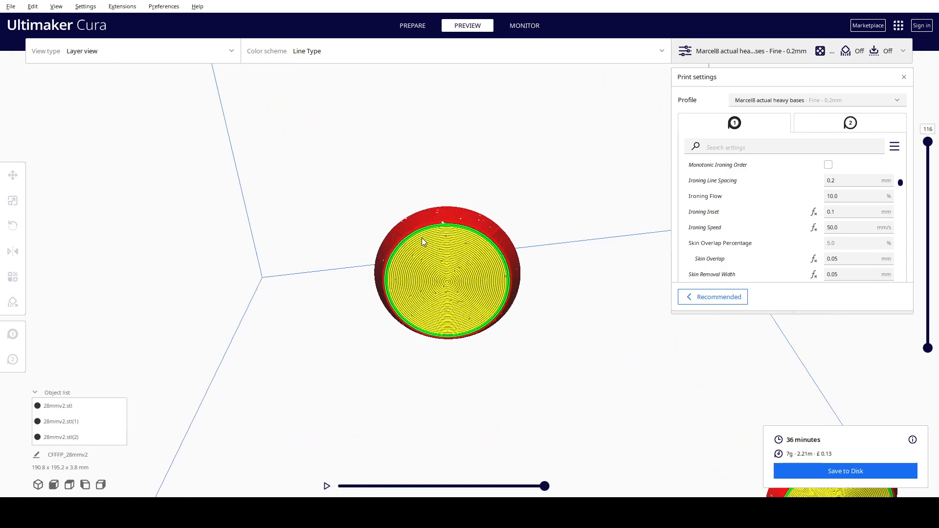
{"action": "scroll", "coordinate": [424, 237], "scroll_direction": "down", "scroll_amount": 4}
{"action": "scroll", "coordinate": [423, 236], "scroll_direction": "down", "scroll_amount": 4}
{"action": "scroll", "coordinate": [424, 237], "scroll_direction": "up", "scroll_amount": 6}
{"action": "scroll", "coordinate": [424, 236], "scroll_direction": "up", "scroll_amount": 4}
{"action": "scroll", "coordinate": [423, 235], "scroll_direction": "down", "scroll_amount": 4}
{"action": "scroll", "coordinate": [423, 236], "scroll_direction": "up", "scroll_amount": 1}
{"action": "scroll", "coordinate": [424, 236], "scroll_direction": "down", "scroll_amount": 4}
{"action": "scroll", "coordinate": [422, 237], "scroll_direction": "up", "scroll_amount": 4}
{"action": "scroll", "coordinate": [422, 237], "scroll_direction": "down", "scroll_amount": 5}
{"action": "scroll", "coordinate": [421, 245], "scroll_direction": "up", "scroll_amount": 4}
{"action": "scroll", "coordinate": [420, 245], "scroll_direction": "down", "scroll_amount": 4}
{"action": "scroll", "coordinate": [422, 244], "scroll_direction": "up", "scroll_amount": 4}
{"action": "right_click_drag", "start_coordinate": [564, 184], "coordinate": [556, 371]}
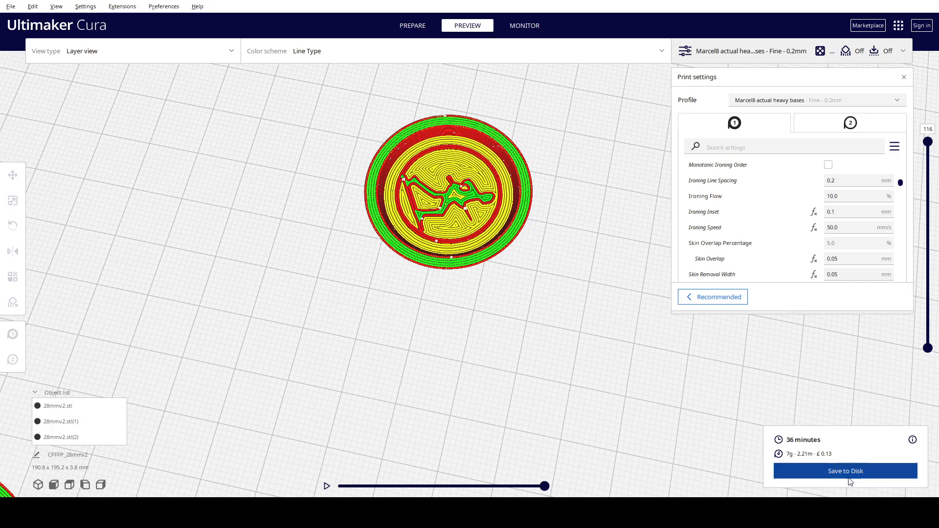
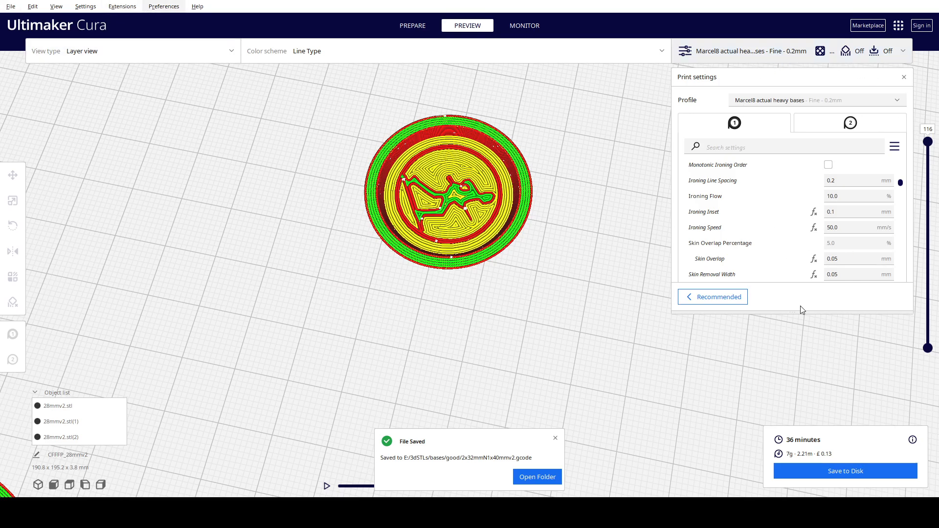
{"action": "left_click", "coordinate": [529, 25]}
{"action": "left_click", "coordinate": [507, 50]}
{"action": "left_click", "coordinate": [509, 51]}
{"action": "left_click", "coordinate": [480, 29]}
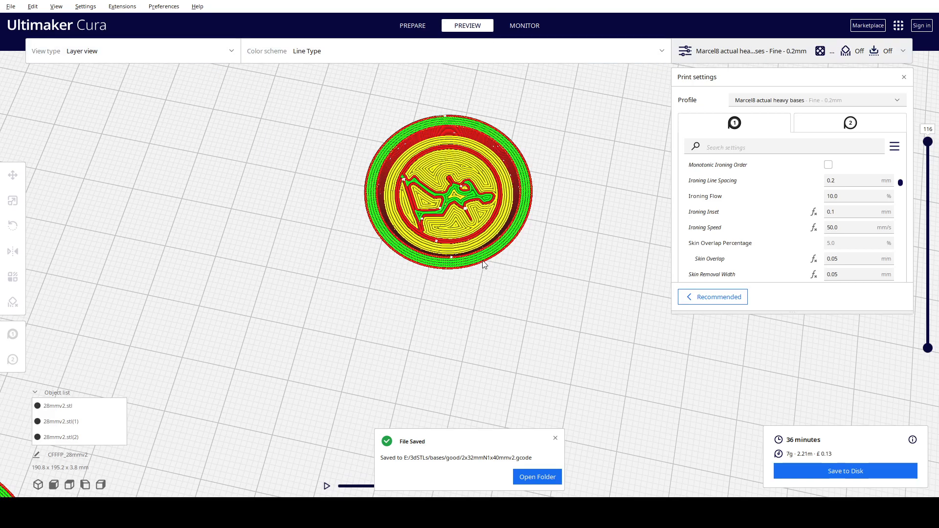
Examine the sliced layout of the three bases spread diagonally across the build plate.
{"action": "right_click_drag", "start_coordinate": [527, 365], "coordinate": [575, 294]}
{"action": "scroll", "coordinate": [574, 289], "scroll_direction": "down", "scroll_amount": 6}
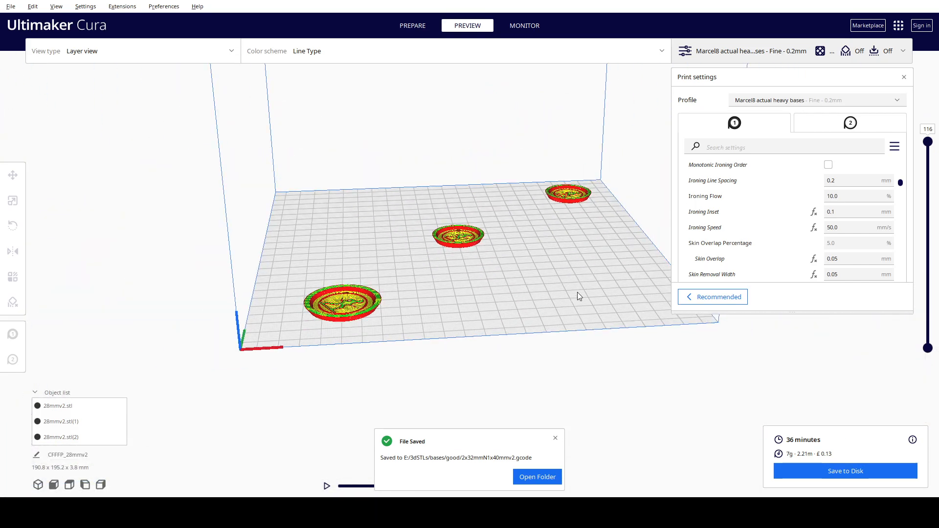
{"action": "right_click_drag", "start_coordinate": [558, 258], "coordinate": [530, 299]}
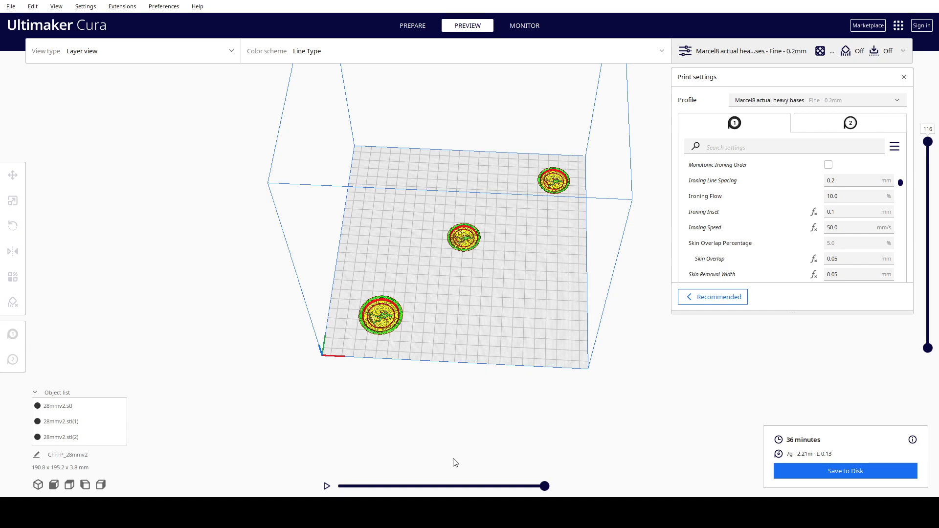
{"action": "scroll", "coordinate": [732, 369], "scroll_direction": "up", "scroll_amount": 3}
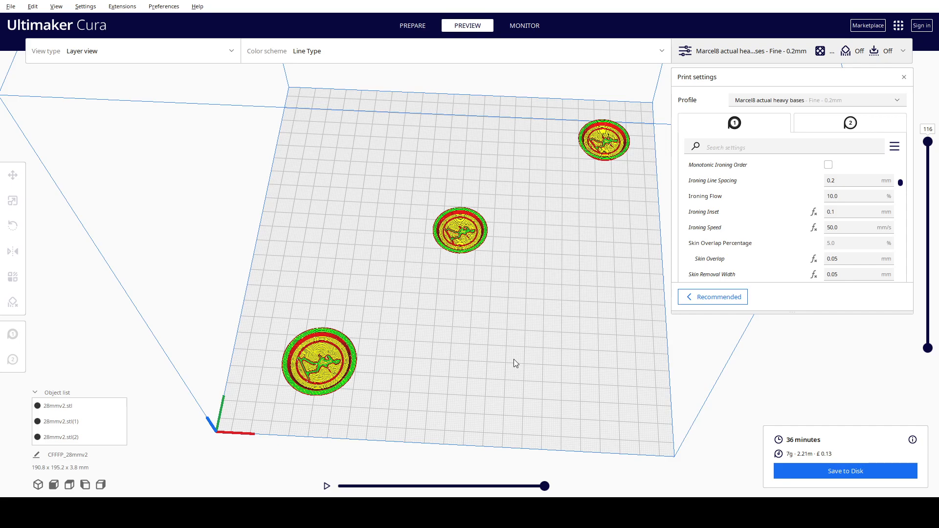
{"action": "scroll", "coordinate": [513, 361], "scroll_direction": "up", "scroll_amount": 6}
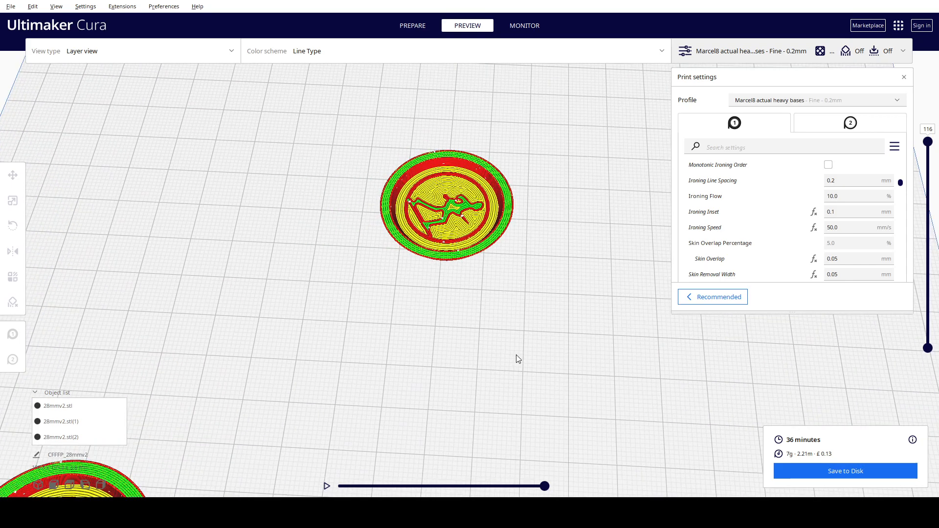
{"action": "scroll", "coordinate": [524, 336], "scroll_direction": "down", "scroll_amount": 6}
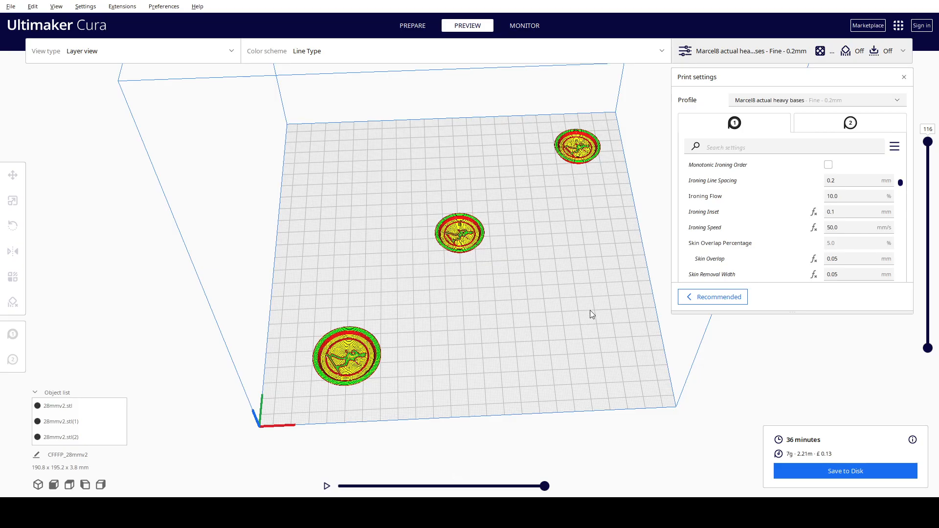
{"action": "scroll", "coordinate": [590, 310], "scroll_direction": "down", "scroll_amount": 3}
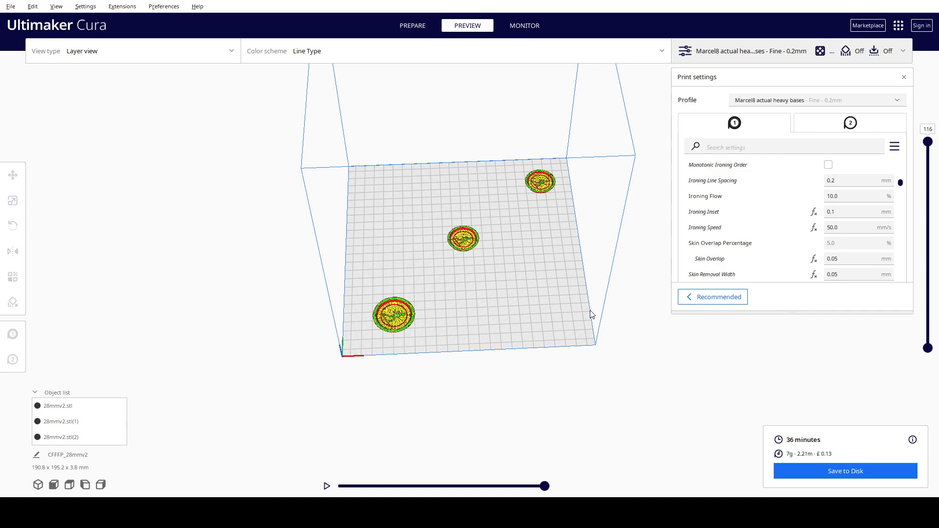
{"action": "scroll", "coordinate": [470, 321], "scroll_direction": "up", "scroll_amount": 8}
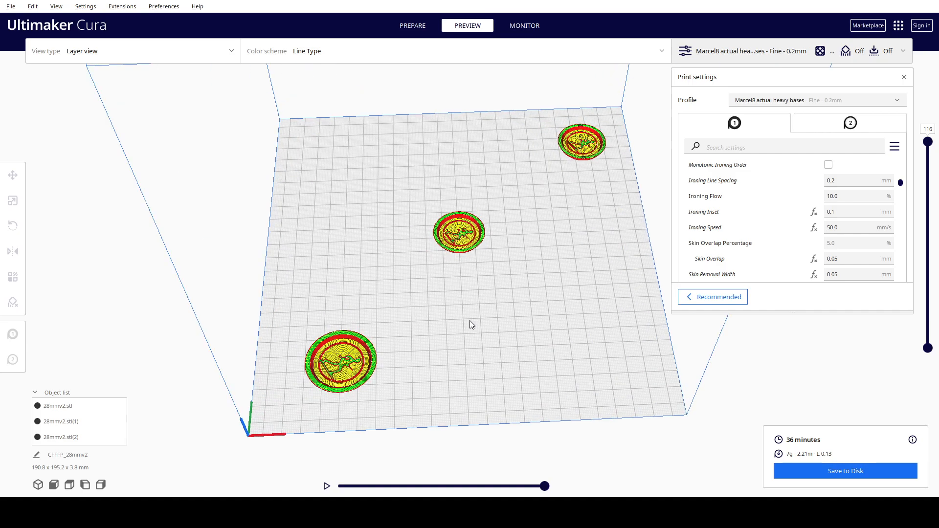
{"action": "right_click_drag", "start_coordinate": [490, 288], "coordinate": [524, 306]}
{"action": "scroll", "coordinate": [524, 307], "scroll_direction": "down", "scroll_amount": 5}
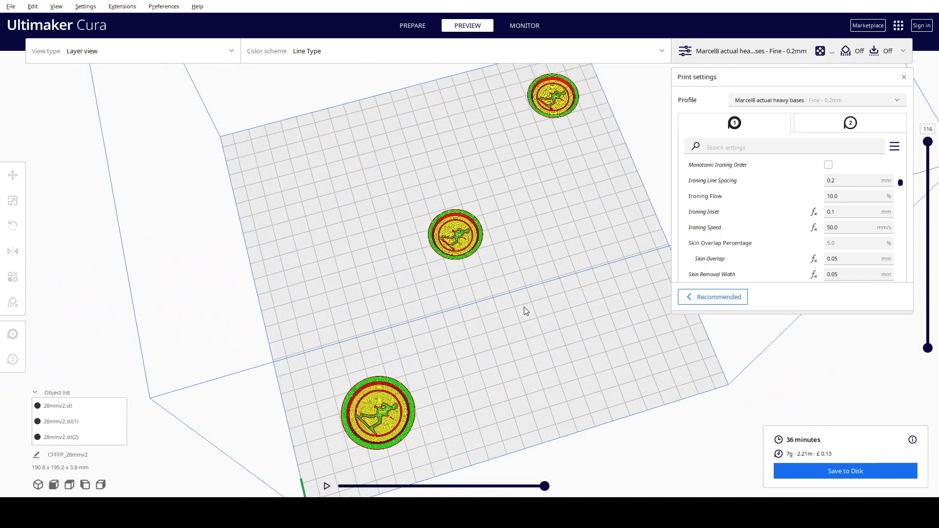
Examine the middle base's top, underside and outer side wall for seam and line-start marks.
{"action": "right_click_drag", "start_coordinate": [469, 325], "coordinate": [446, 261]}
{"action": "scroll", "coordinate": [443, 255], "scroll_direction": "up", "scroll_amount": 10}
{"action": "right_click_drag", "start_coordinate": [362, 276], "coordinate": [357, 234]}
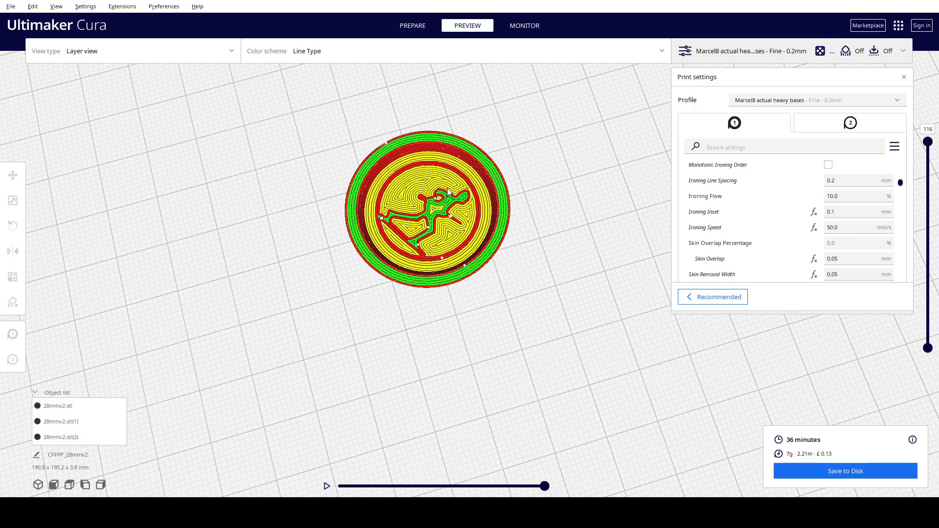
{"action": "scroll", "coordinate": [464, 273], "scroll_direction": "up", "scroll_amount": 3}
{"action": "right_click_drag", "start_coordinate": [464, 273], "coordinate": [506, 118]}
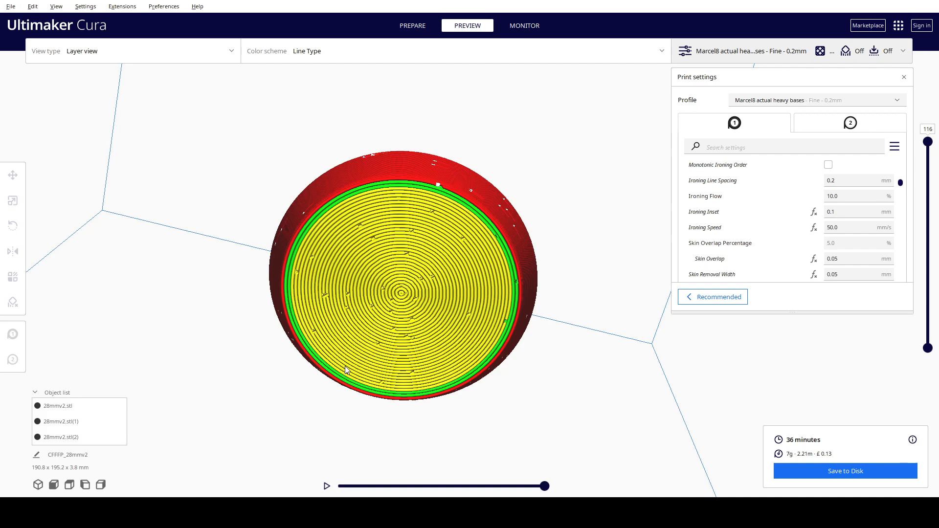
{"action": "right_click_drag", "start_coordinate": [555, 117], "coordinate": [513, 210]}
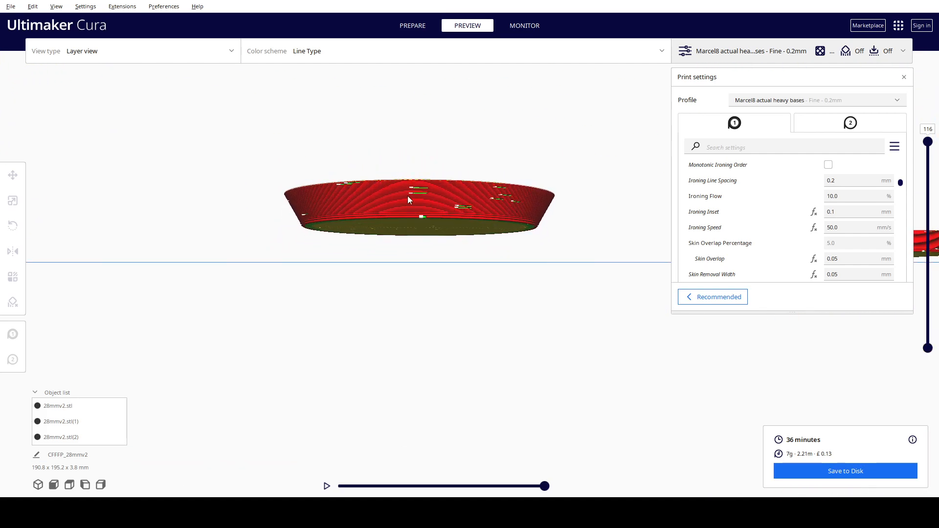
{"action": "scroll", "coordinate": [408, 199], "scroll_direction": "up", "scroll_amount": 10}
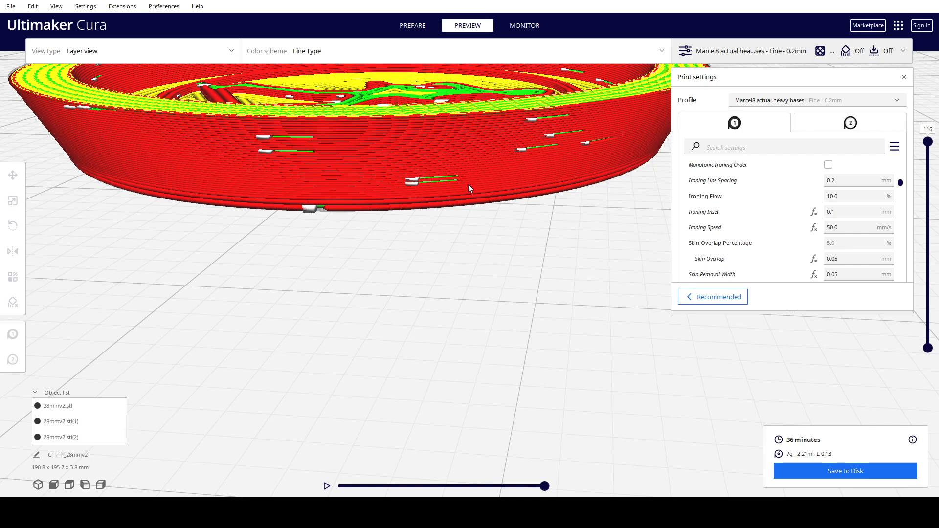
{"action": "scroll", "coordinate": [419, 183], "scroll_direction": "up", "scroll_amount": 2}
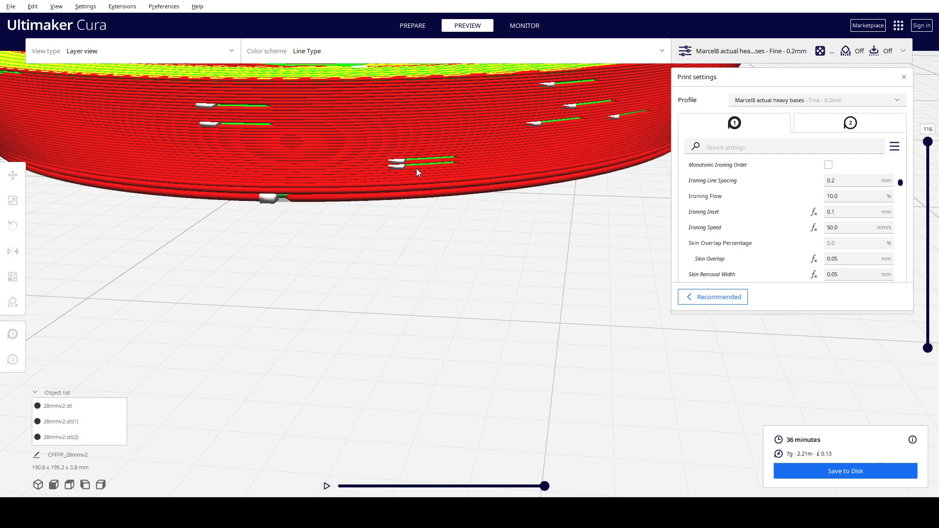
{"action": "scroll", "coordinate": [422, 174], "scroll_direction": "down", "scroll_amount": 3}
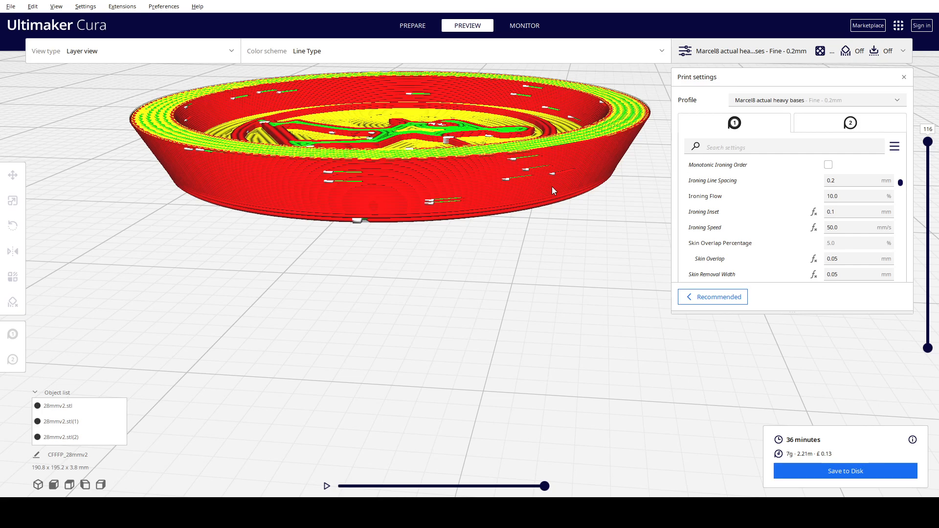
Examine the middle base's sloped outer wall, top rim and recessed raised figure in the layer preview, close up and from farther away.
{"action": "scroll", "coordinate": [522, 215], "scroll_direction": "up", "scroll_amount": 2}
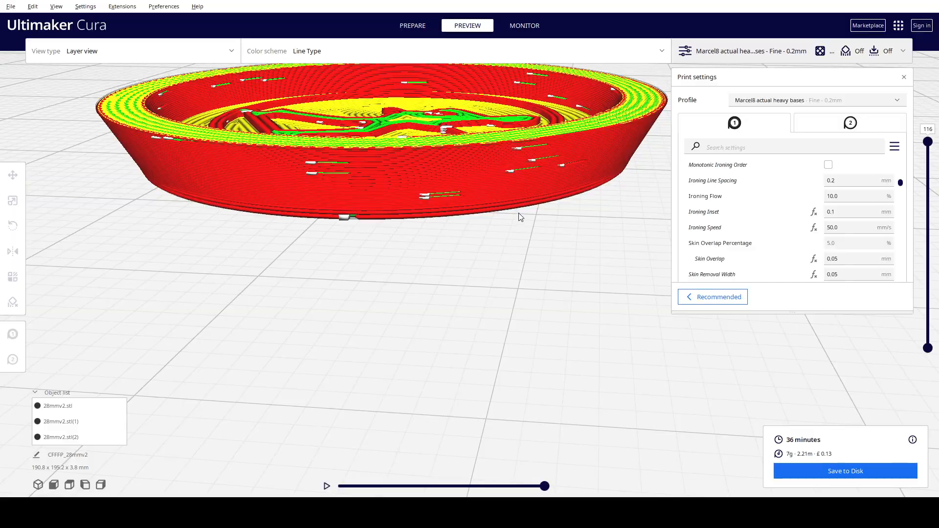
{"action": "right_click_drag", "start_coordinate": [552, 215], "coordinate": [588, 238]}
{"action": "scroll", "coordinate": [587, 236], "scroll_direction": "down", "scroll_amount": 4}
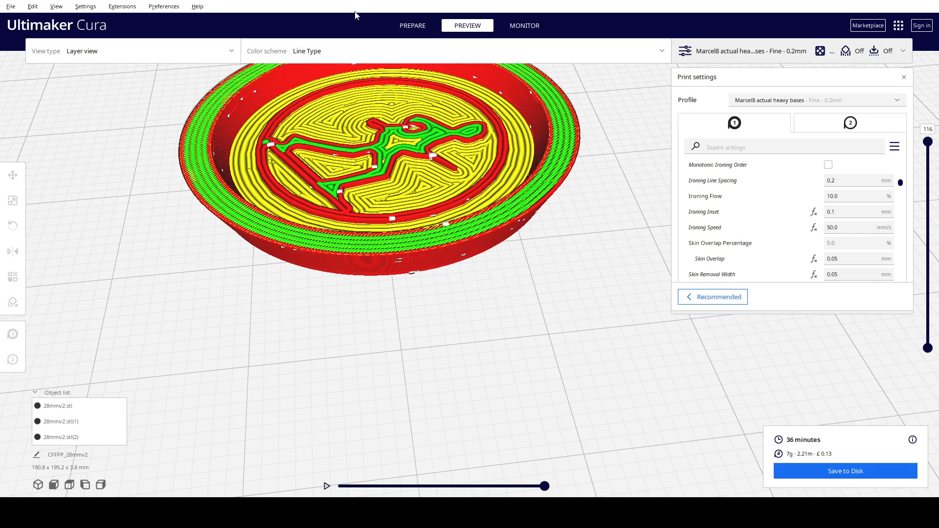
{"action": "scroll", "coordinate": [399, 219], "scroll_direction": "down", "scroll_amount": 3}
{"action": "scroll", "coordinate": [404, 230], "scroll_direction": "up", "scroll_amount": 3}
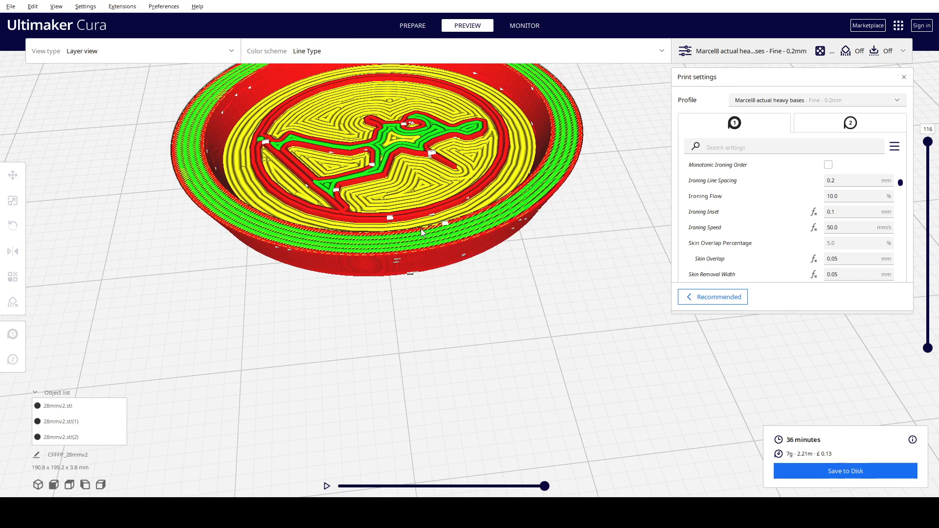
{"action": "scroll", "coordinate": [440, 246], "scroll_direction": "up", "scroll_amount": 3}
{"action": "scroll", "coordinate": [440, 246], "scroll_direction": "down", "scroll_amount": 3}
{"action": "scroll", "coordinate": [440, 248], "scroll_direction": "down", "scroll_amount": 3}
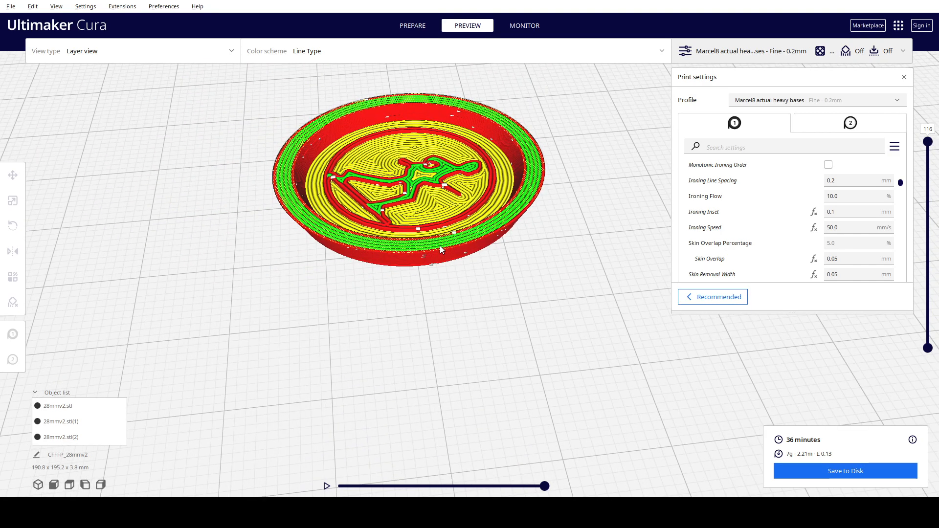
{"action": "scroll", "coordinate": [439, 246], "scroll_direction": "down", "scroll_amount": 3}
{"action": "scroll", "coordinate": [454, 271], "scroll_direction": "up", "scroll_amount": 5}
{"action": "scroll", "coordinate": [458, 275], "scroll_direction": "down", "scroll_amount": 2}
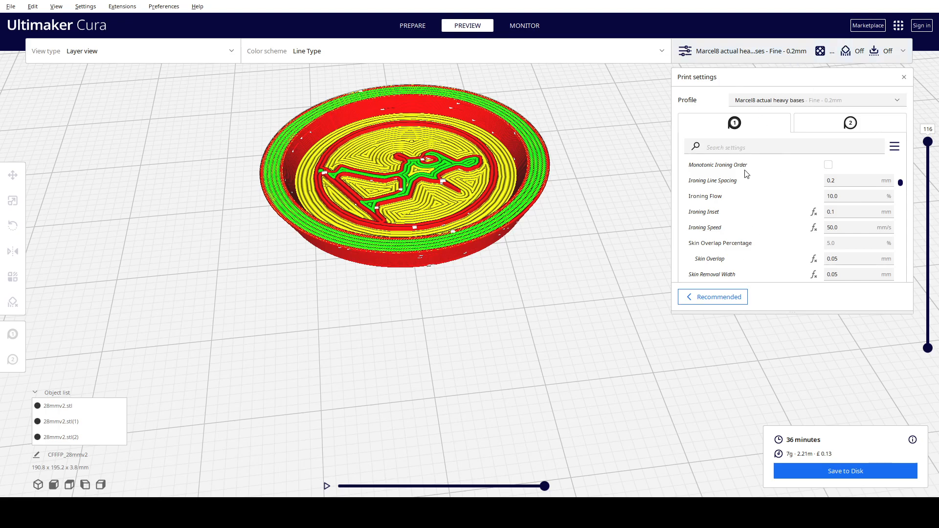
{"action": "scroll", "coordinate": [642, 377], "scroll_direction": "down", "scroll_amount": 2}
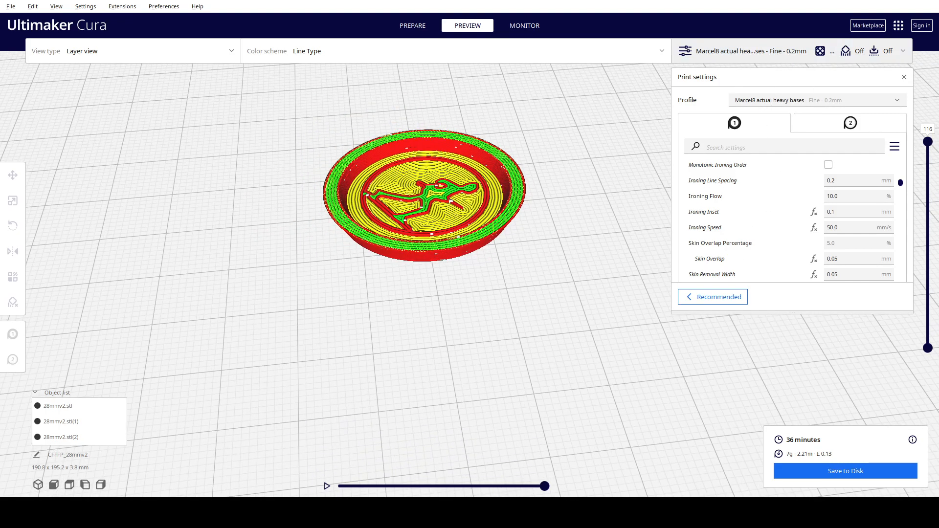